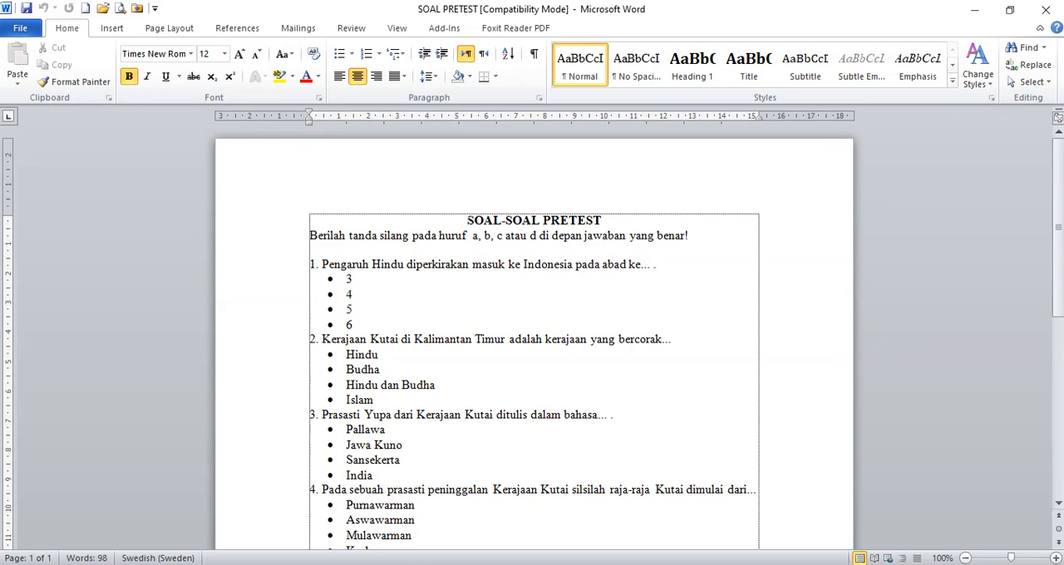
- Delete the SOAL-SOAL PRETEST heading, the instruction line and the blank line above question 1
left_click_drag(467, 220, 483, 237)
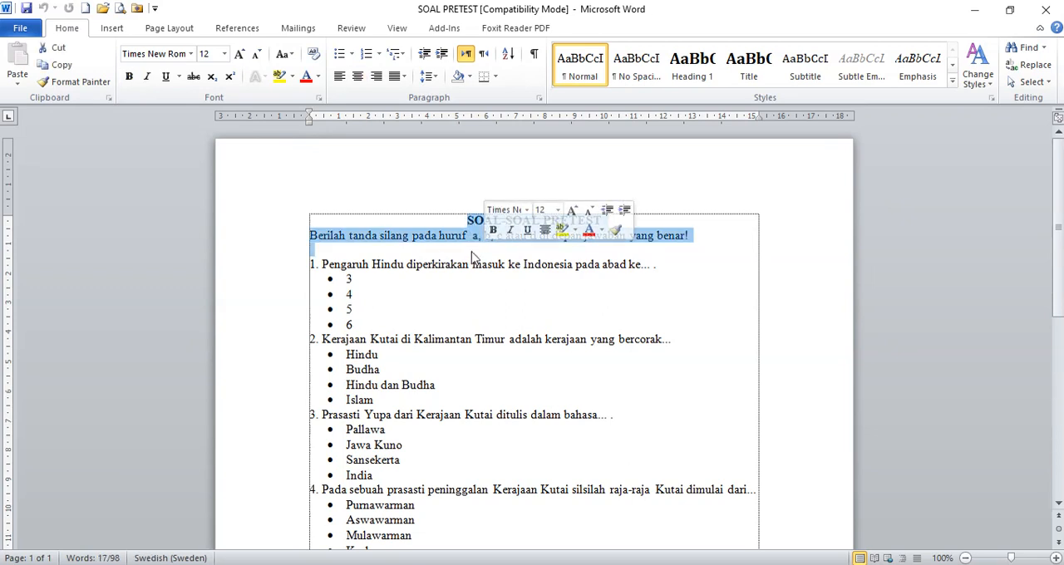
key("Delete")
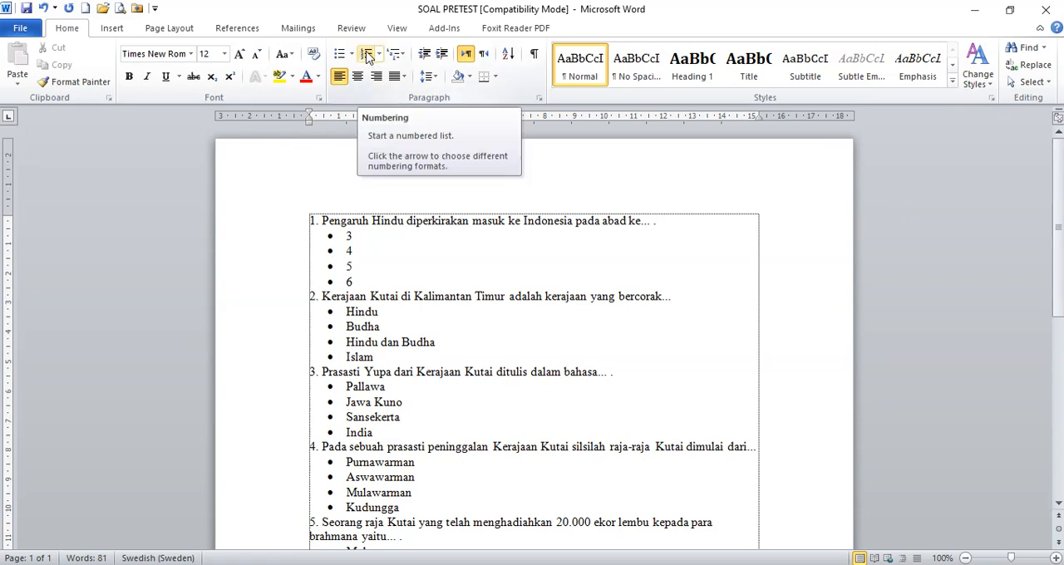
- Review the question numbering throughout the document and the bulleted answer options of question 1
key("Right")
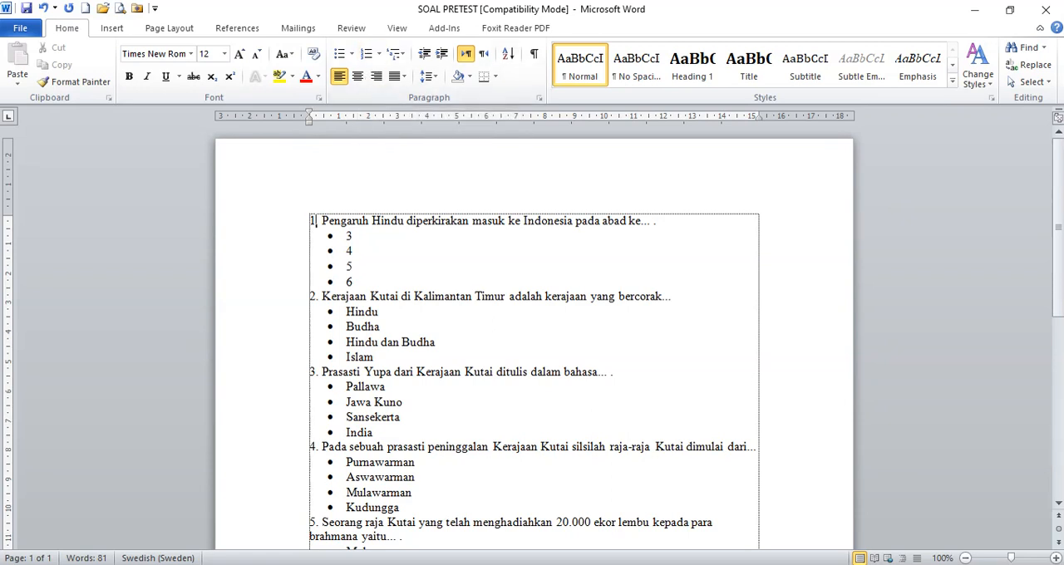
key("Home")
scroll(534, 333, "down", 3)
scroll(534, 333, "down", 2)
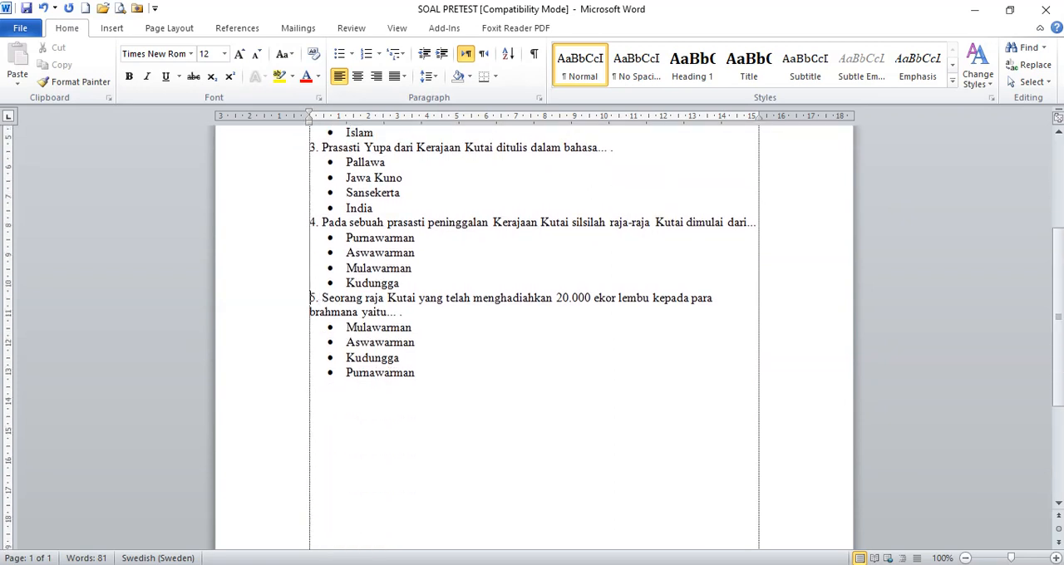
left_click(331, 298)
scroll(534, 332, "up", 5)
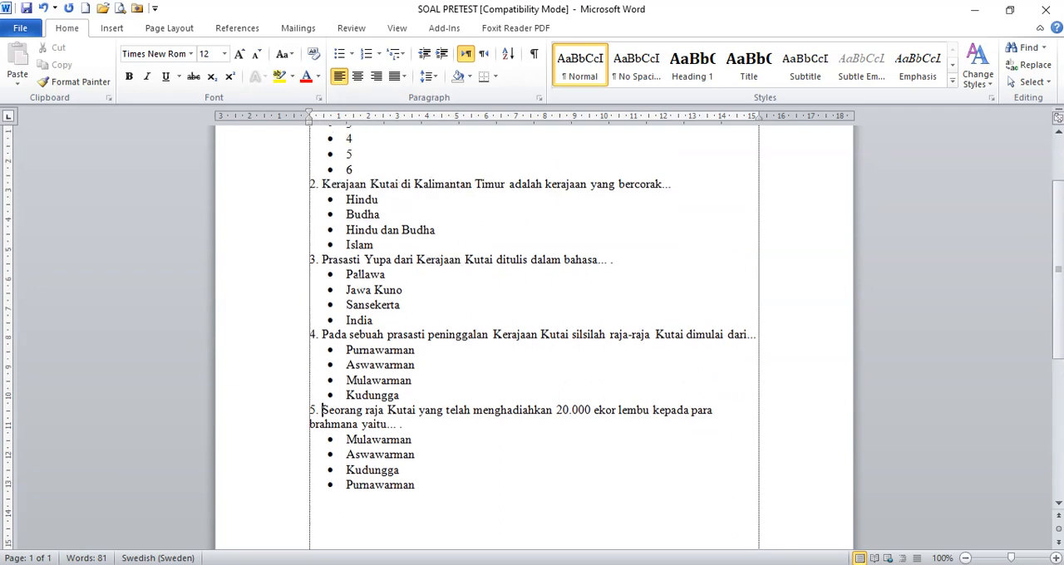
left_click(354, 236)
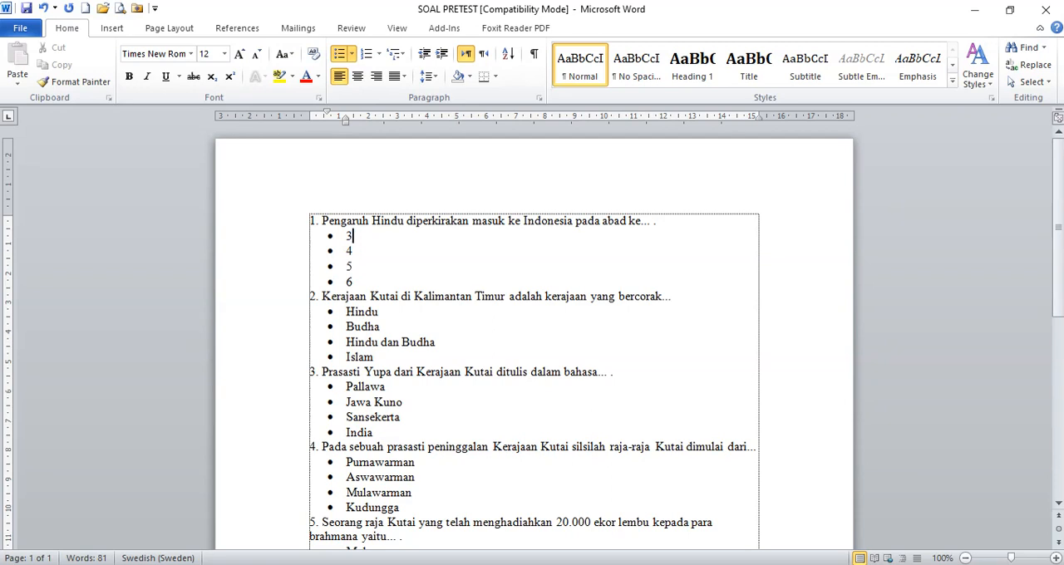
left_click_drag(354, 236, 353, 282)
scroll(354, 281, "down", 1)
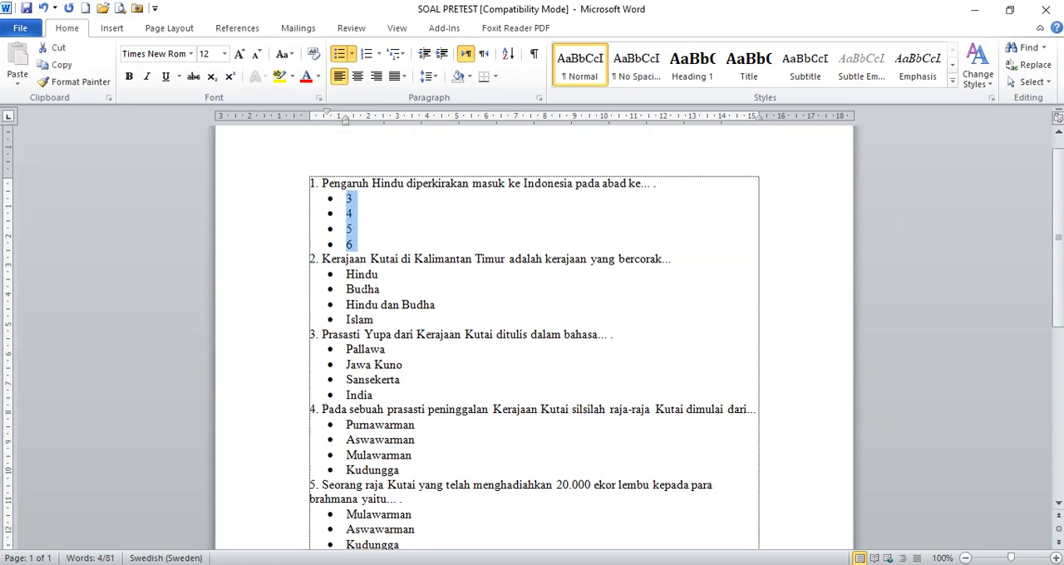
- Label the four answer options of question 1 with a., b., c. and d., and save and close the document
left_click(347, 274)
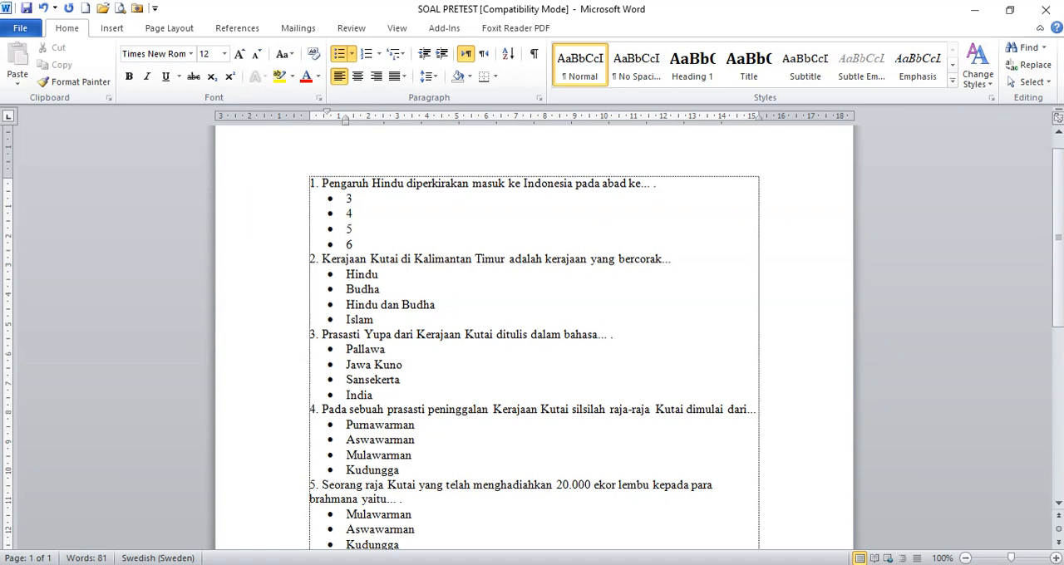
type("A.")
key("ctrl+z")
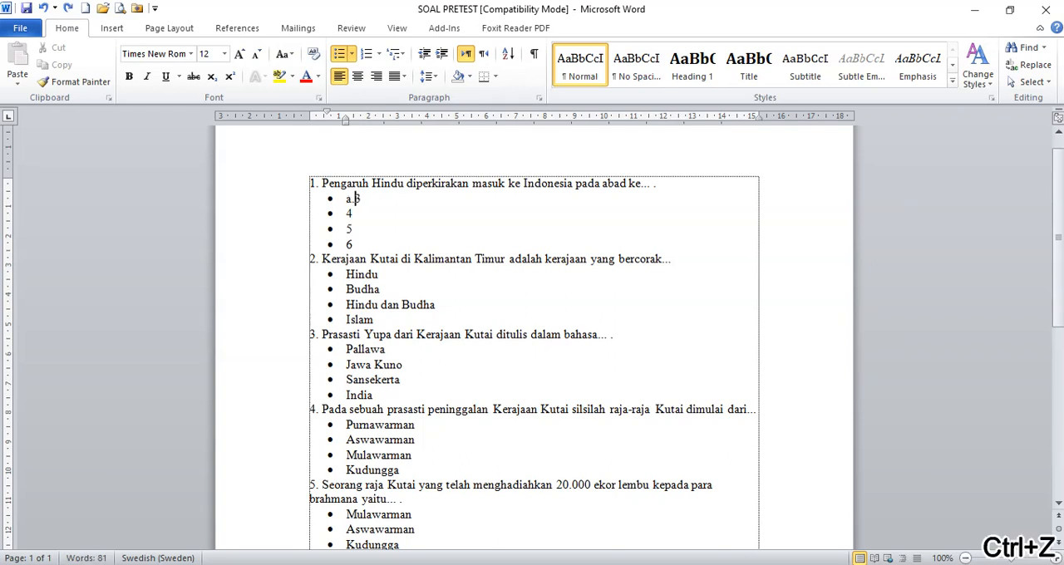
key("Down")
key("Home")
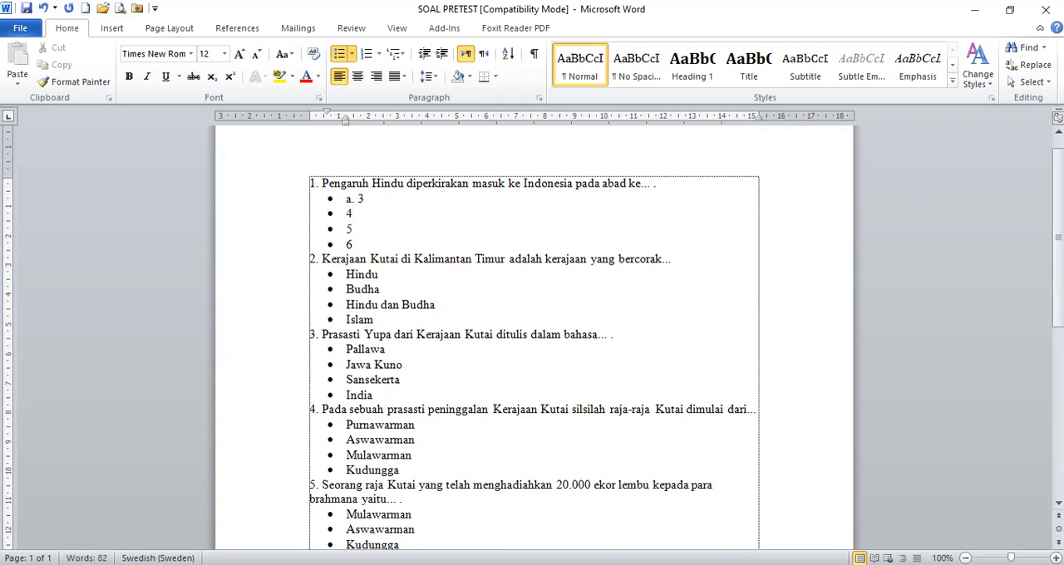
type("b.")
key("Down")
key("Home")
type("c.")
key("Down")
key("Home")
type("d.")
key("ctrl+s")
left_click(1045, 9)
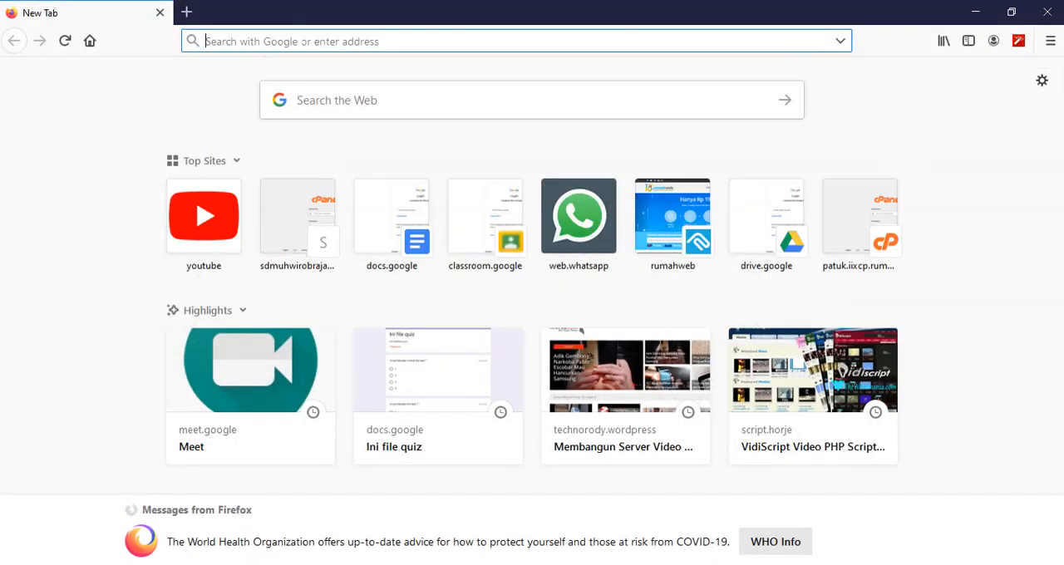
- Switch to Firefox, go to drive.google.com and upload SOAL PRETEST from the Contoh soal dari drive folder to My Drive
type("drive")
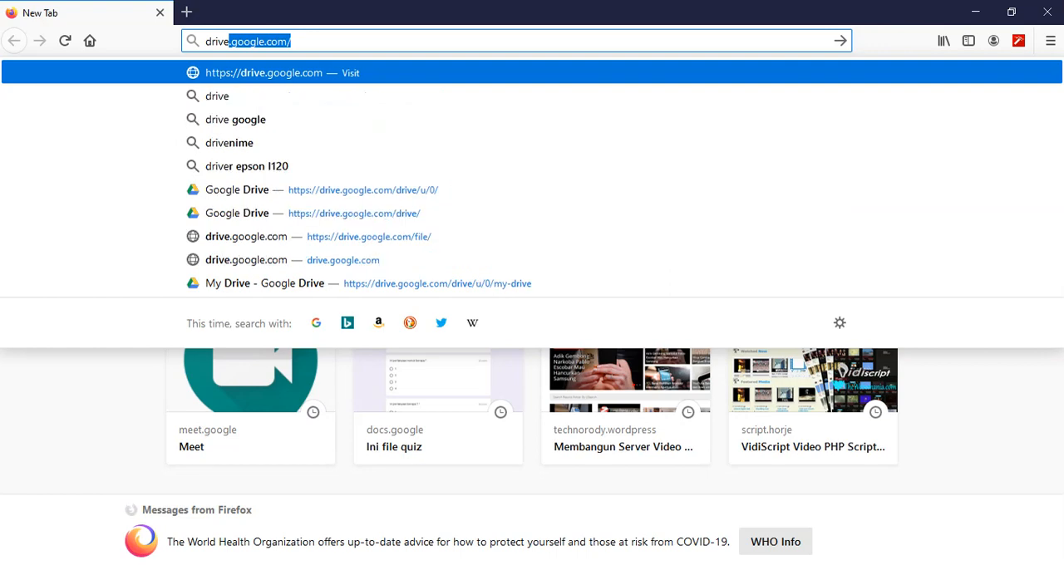
key("Return")
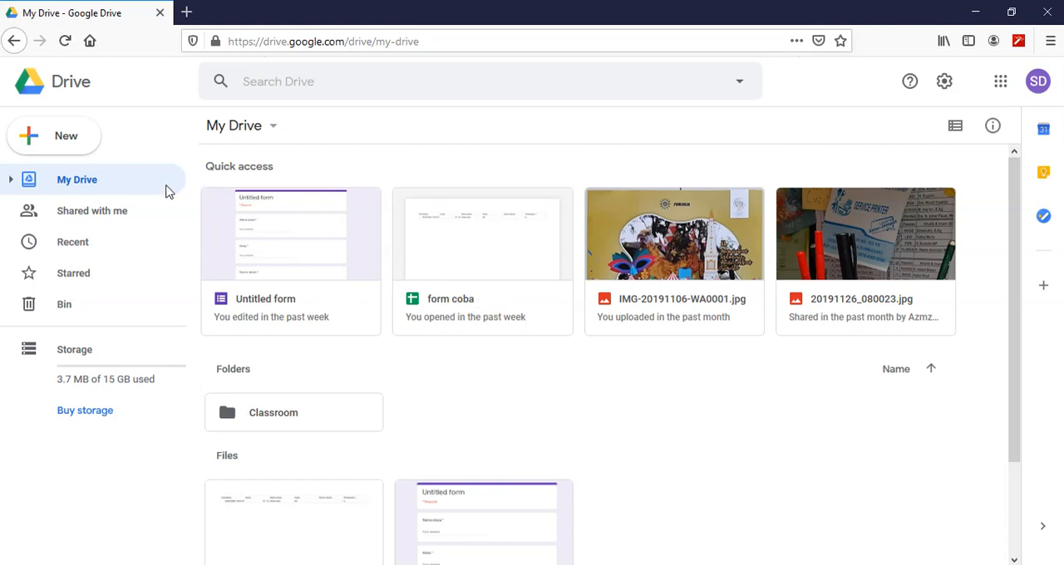
left_click(59, 143)
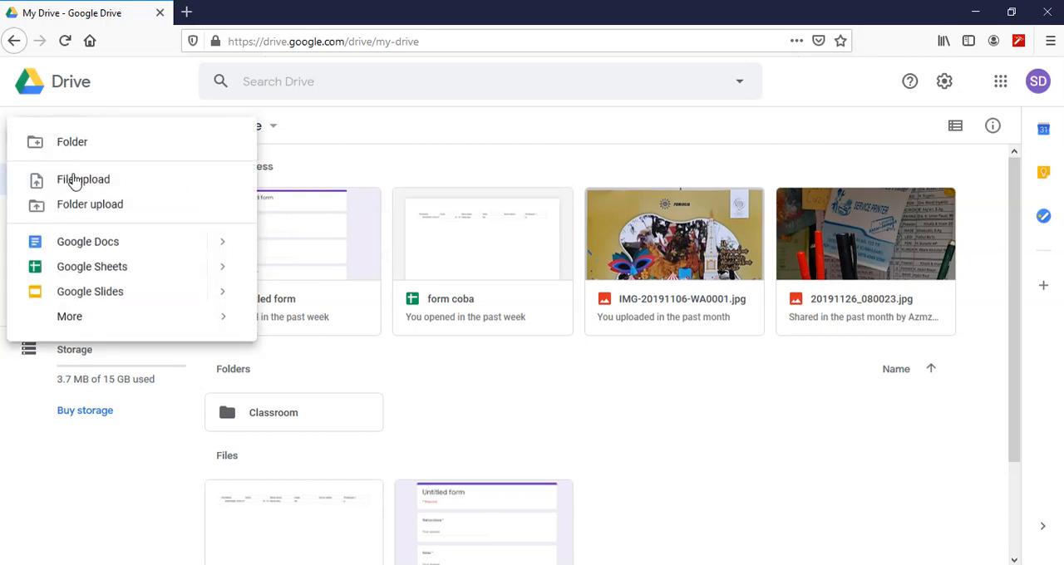
left_click(352, 161)
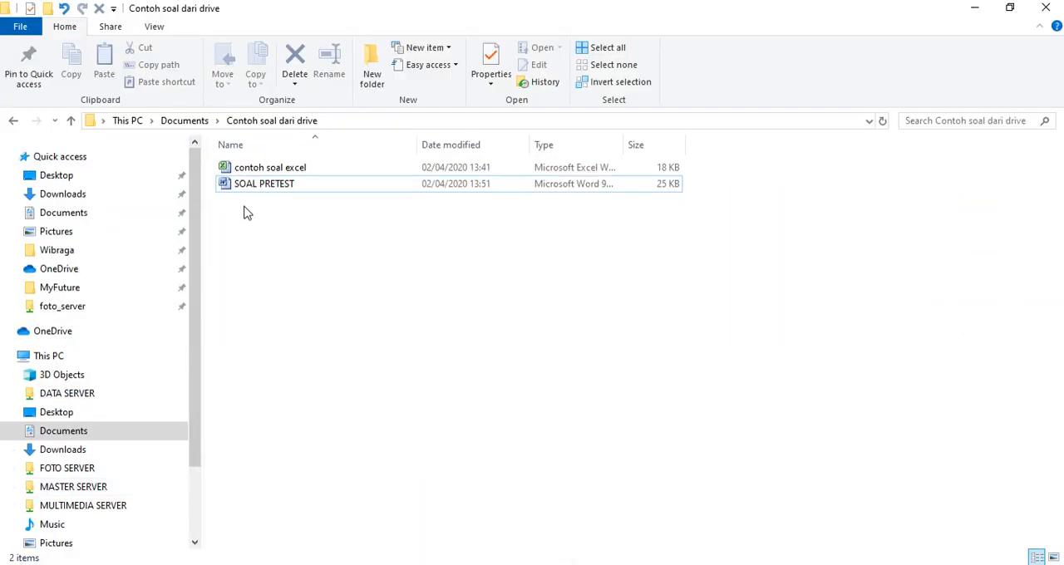
left_click(250, 186)
left_click_drag(248, 190, 727, 466)
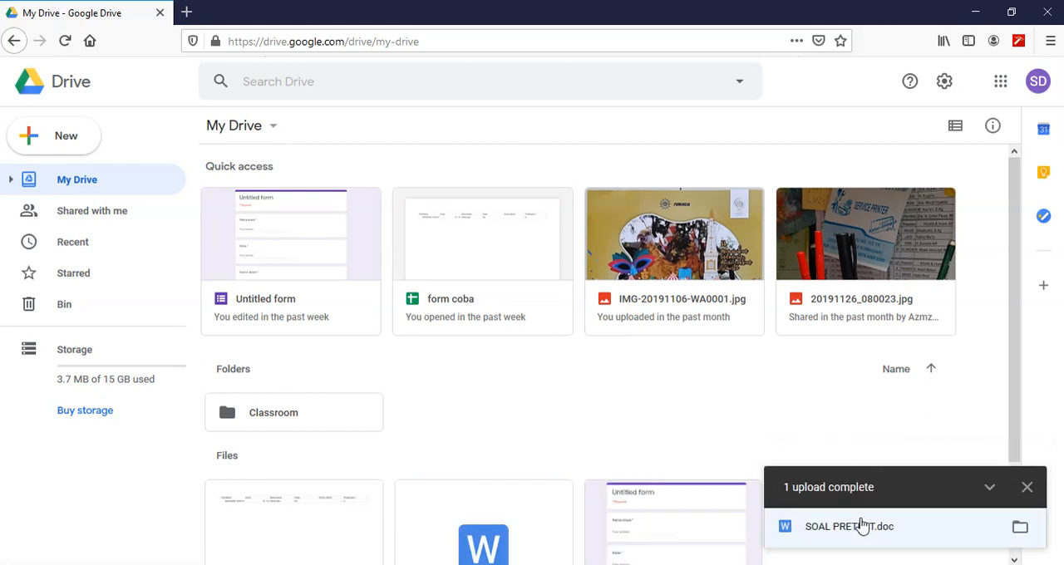
left_click(1031, 489)
- Open the uploaded SOAL PRETEST.doc with Google Docs and dismiss the Office Editing welcome message
scroll(727, 413, "down", 3)
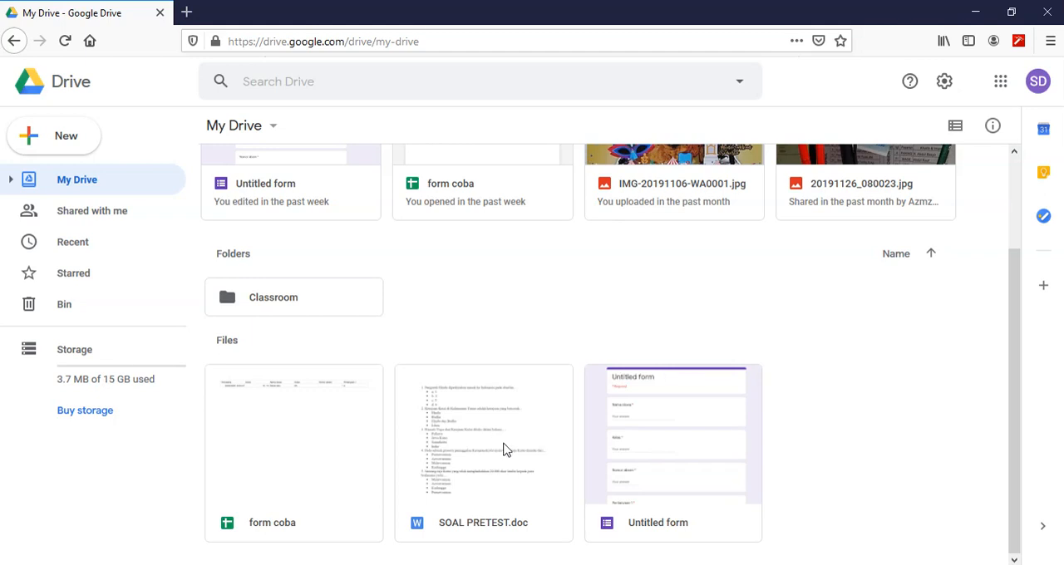
double_click(489, 519)
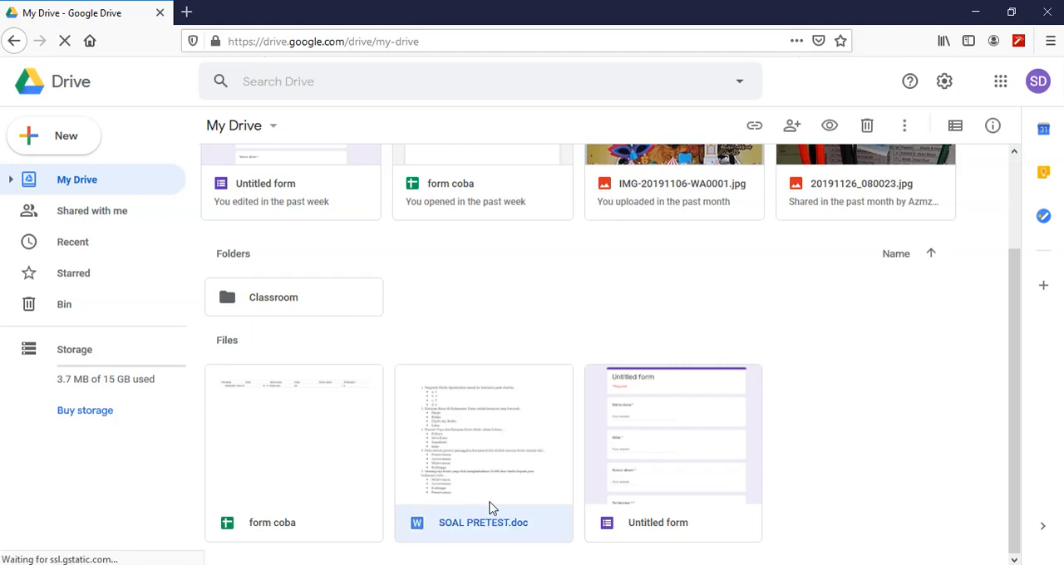
right_click(490, 509)
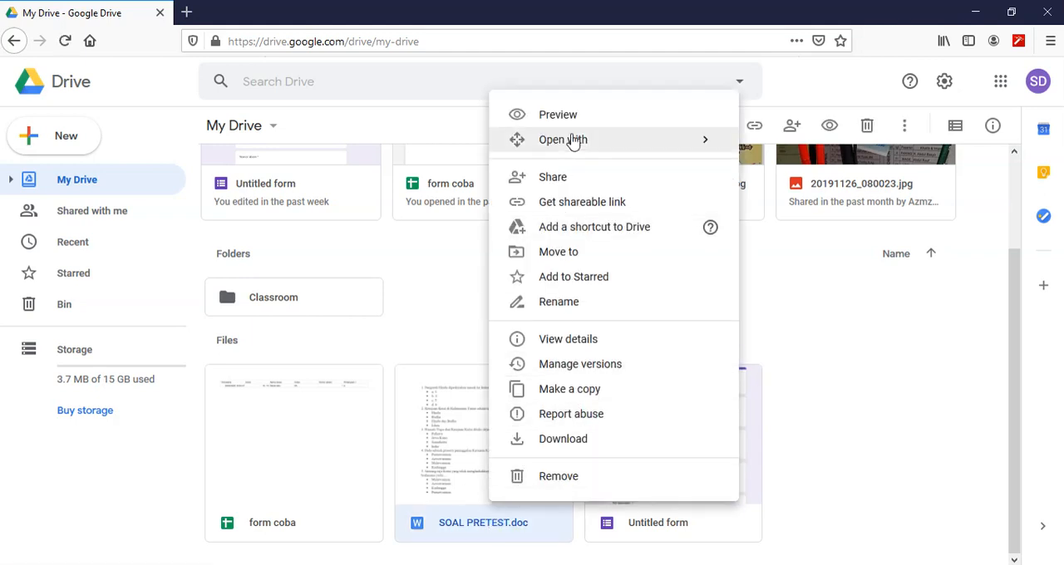
mouse_move(574, 141)
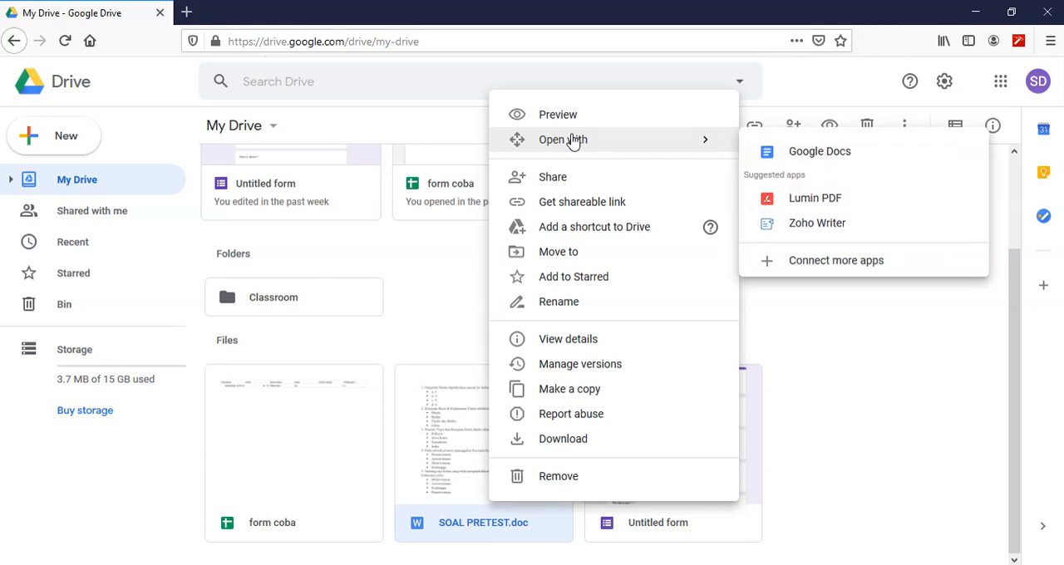
left_click(821, 155)
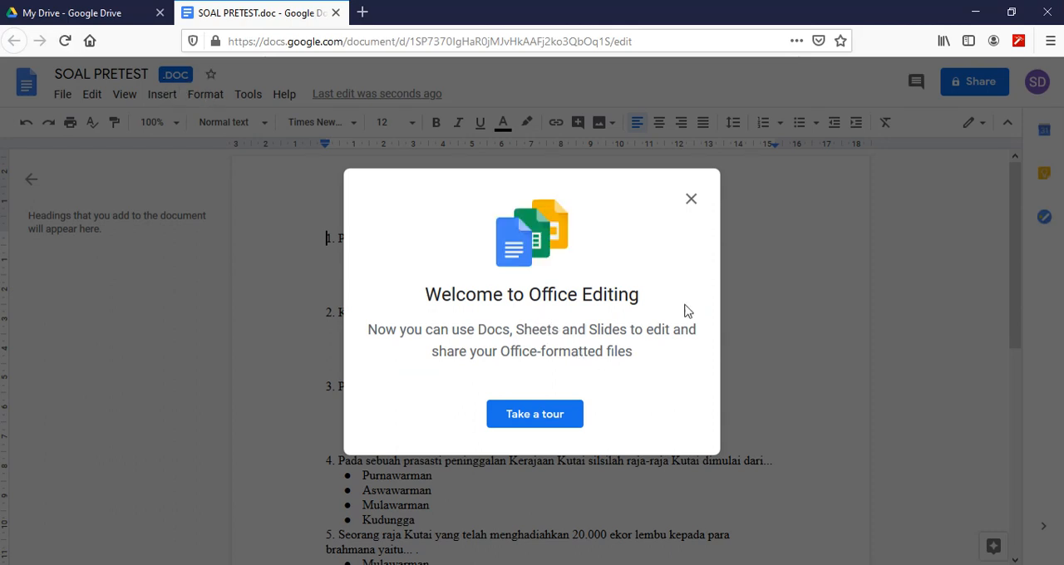
left_click(691, 201)
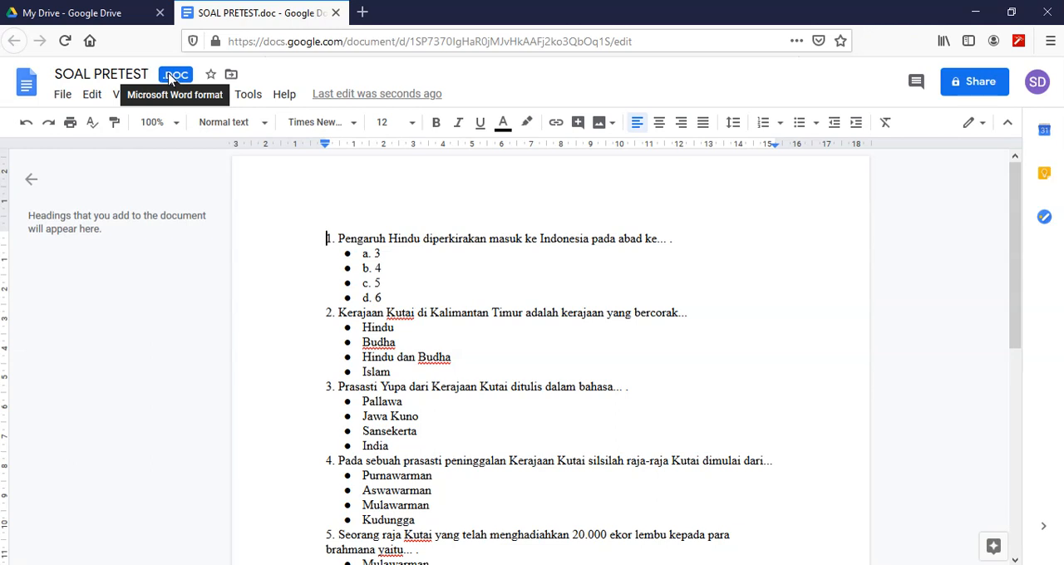
- Save SOAL PRETEST.doc as a Google Docs document and compare the converted copy with the Word-format original
left_click(64, 97)
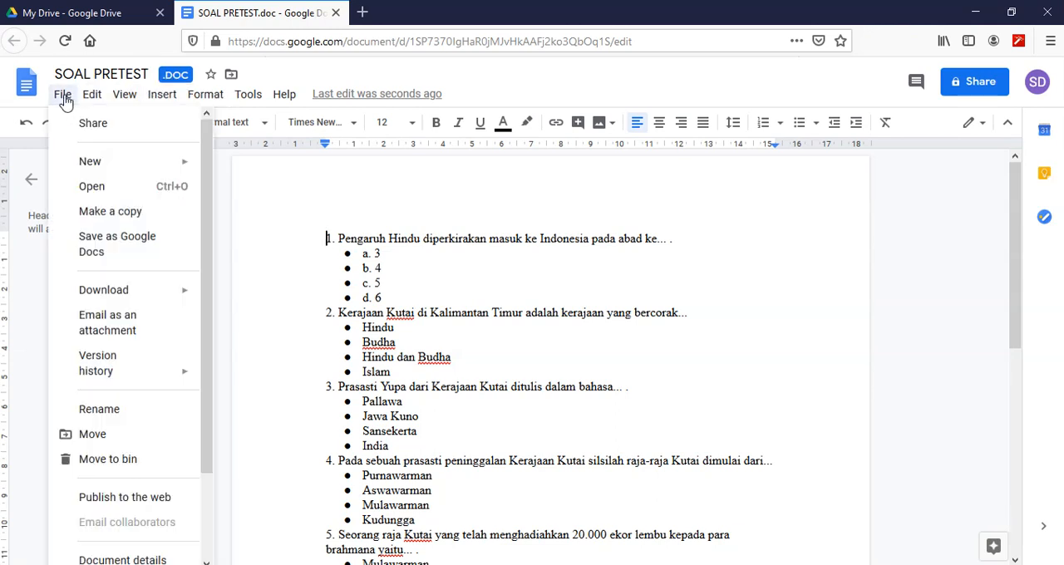
left_click(131, 249)
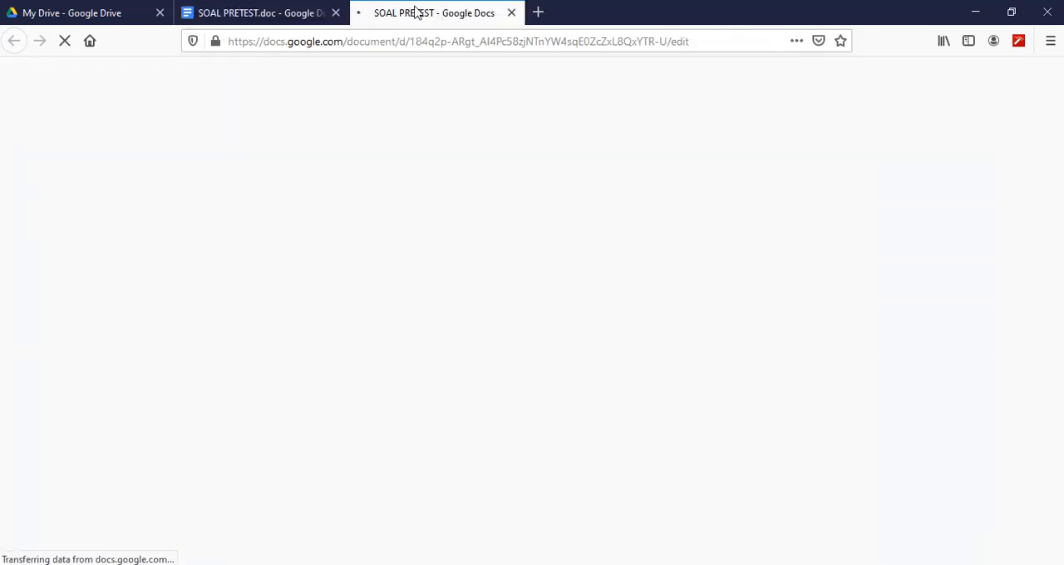
left_click(264, 14)
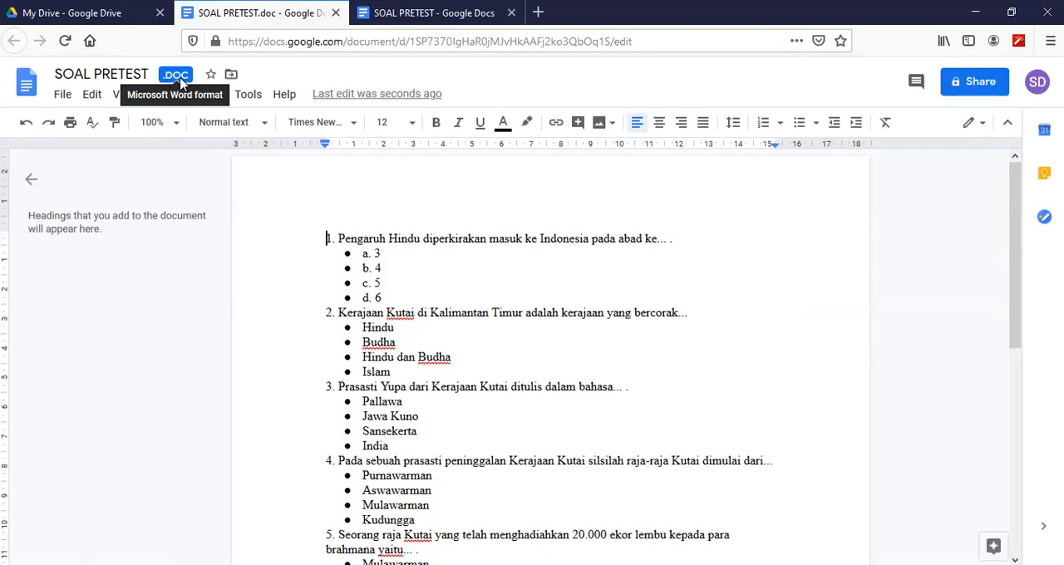
left_click(434, 14)
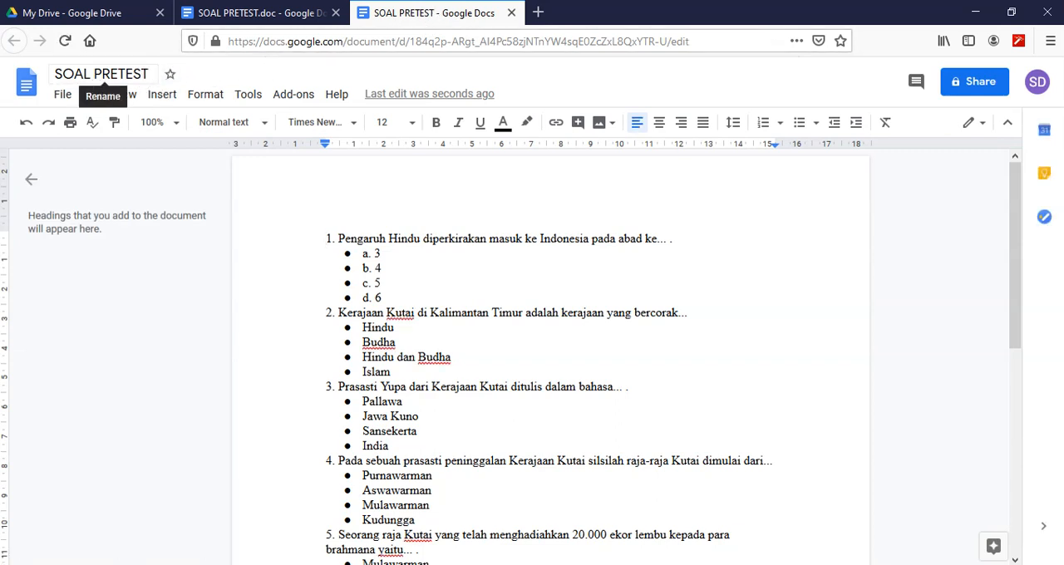
- Close both SOAL PRETEST documents and remove the Word-format SOAL PRETEST.doc from My Drive
left_click(336, 14)
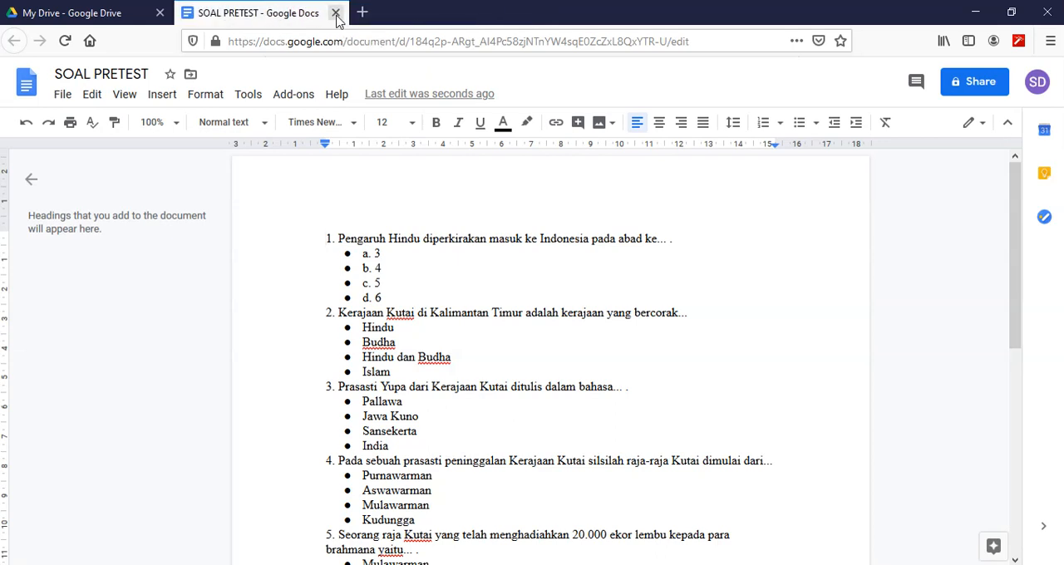
left_click(337, 14)
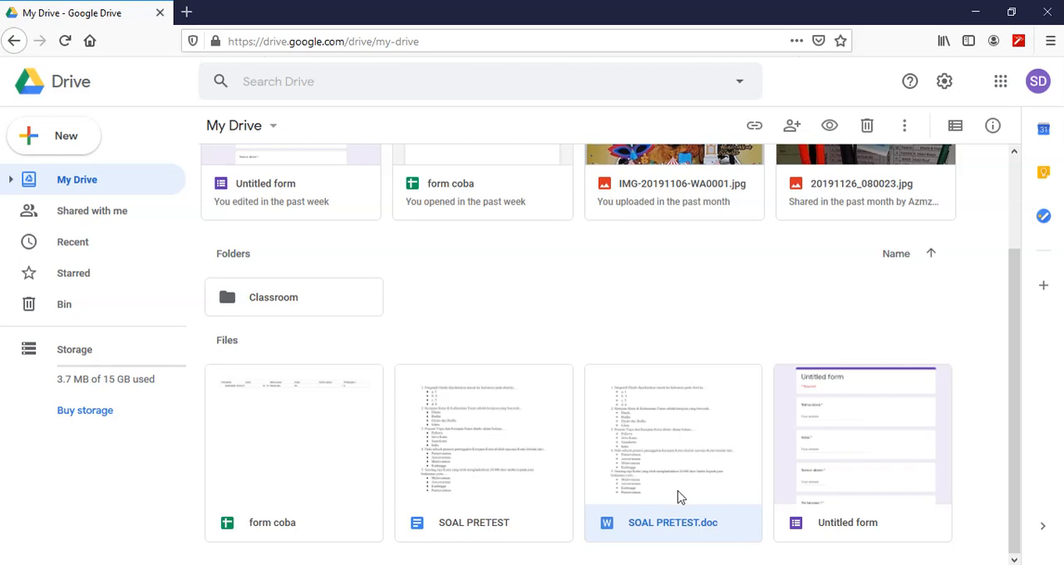
right_click(675, 537)
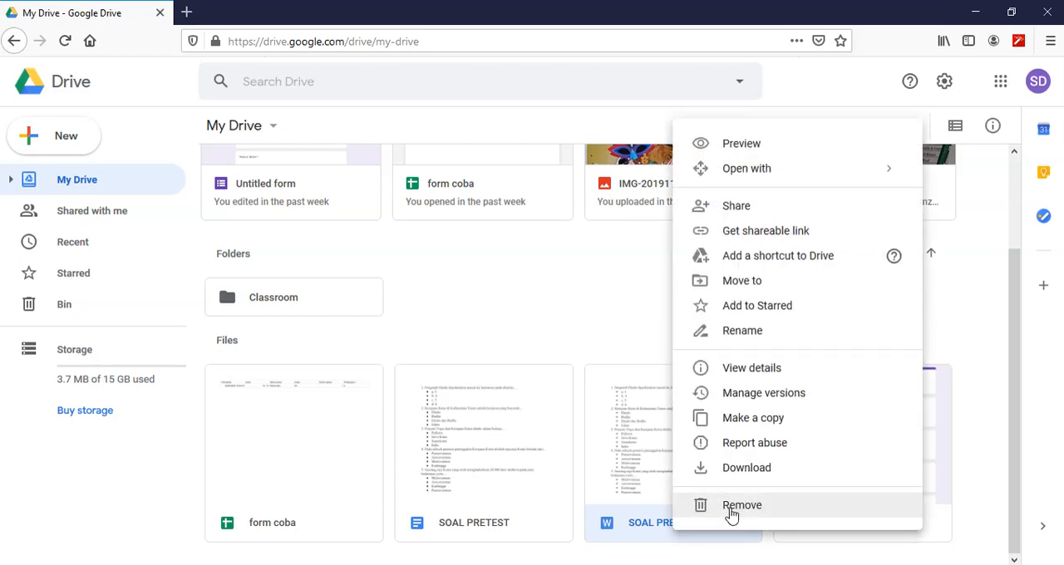
left_click(731, 507)
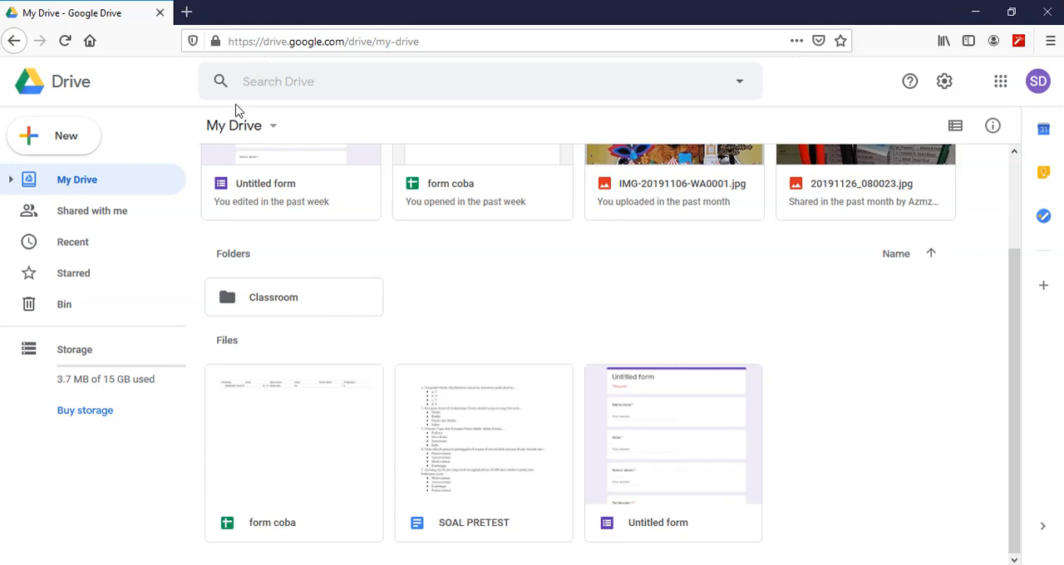
- Check the recent documents at docs.google.com in a new browser tab for SOAL PRETEST and return to My Drive
left_click(187, 12)
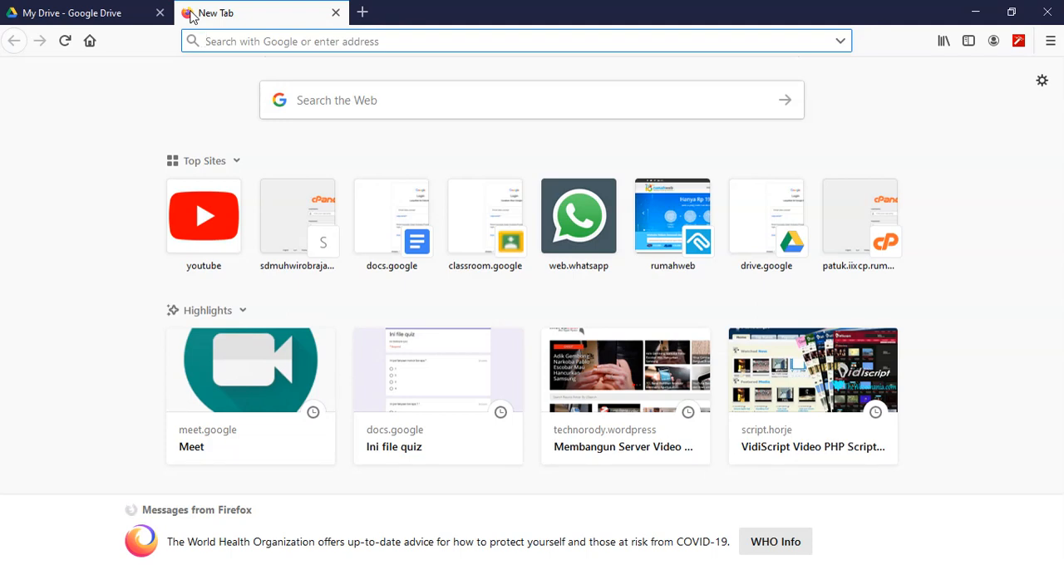
type("docs.google.com/")
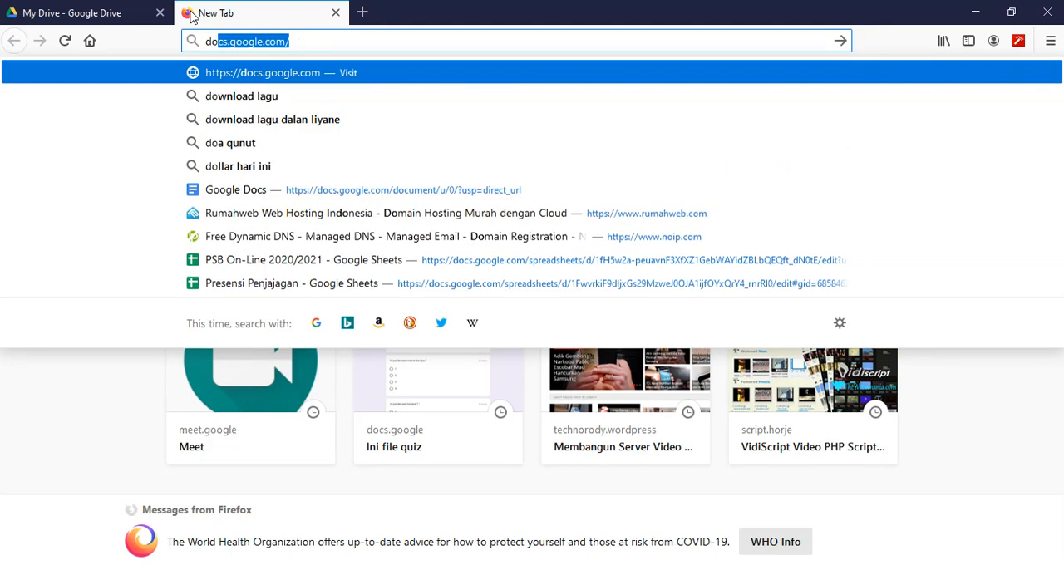
key("Return")
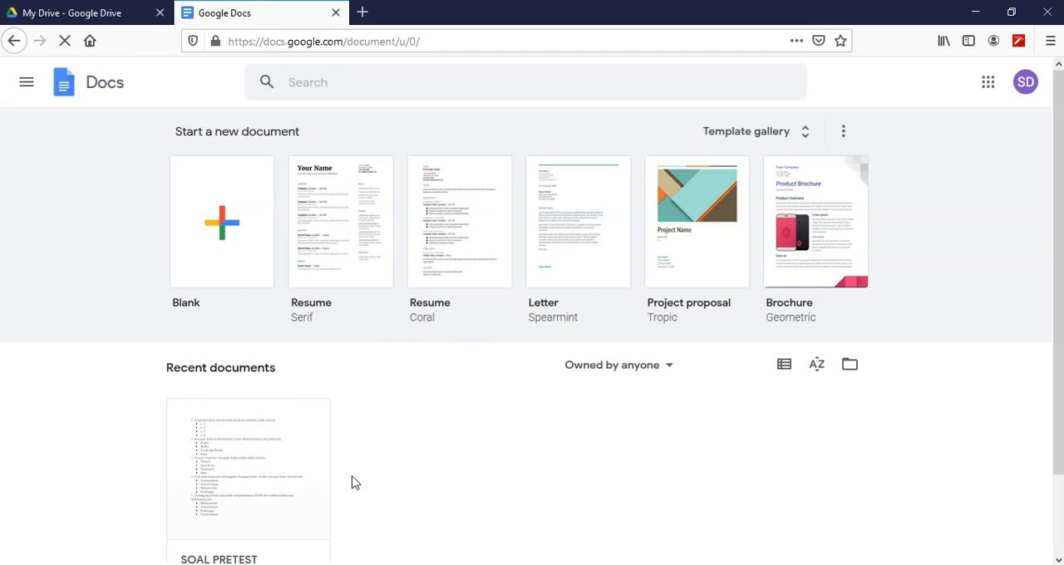
scroll(357, 471, "down", 2)
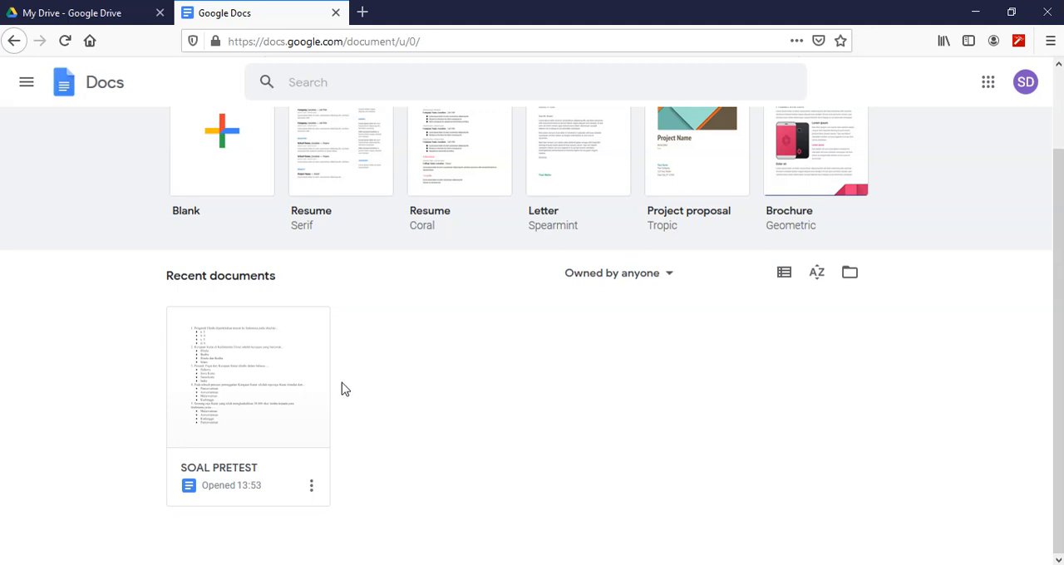
left_click(87, 17)
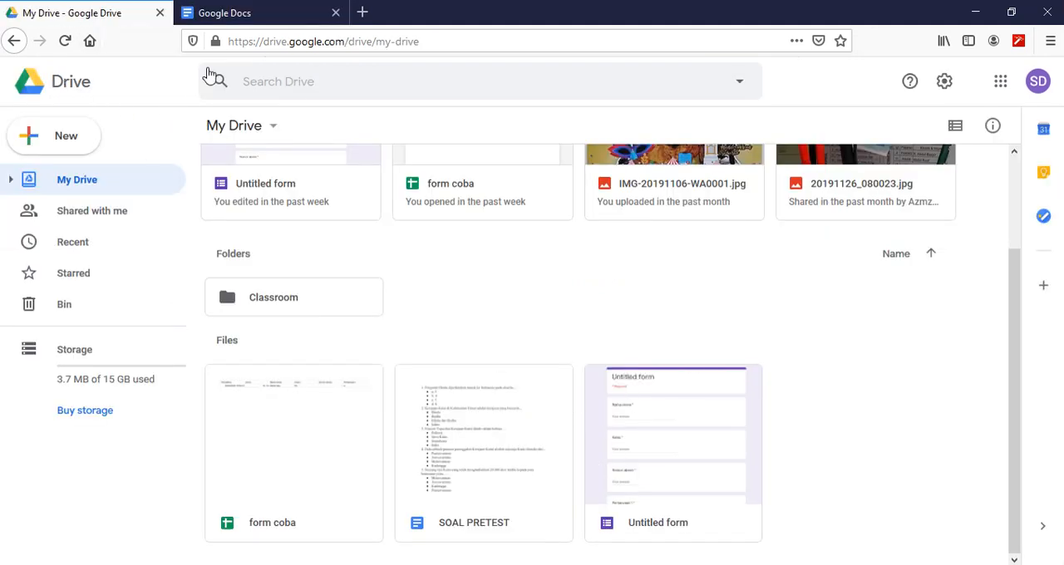
- Switch from Google Docs to Google Forms, create a blank form and delete its default untitled question
left_click(234, 16)
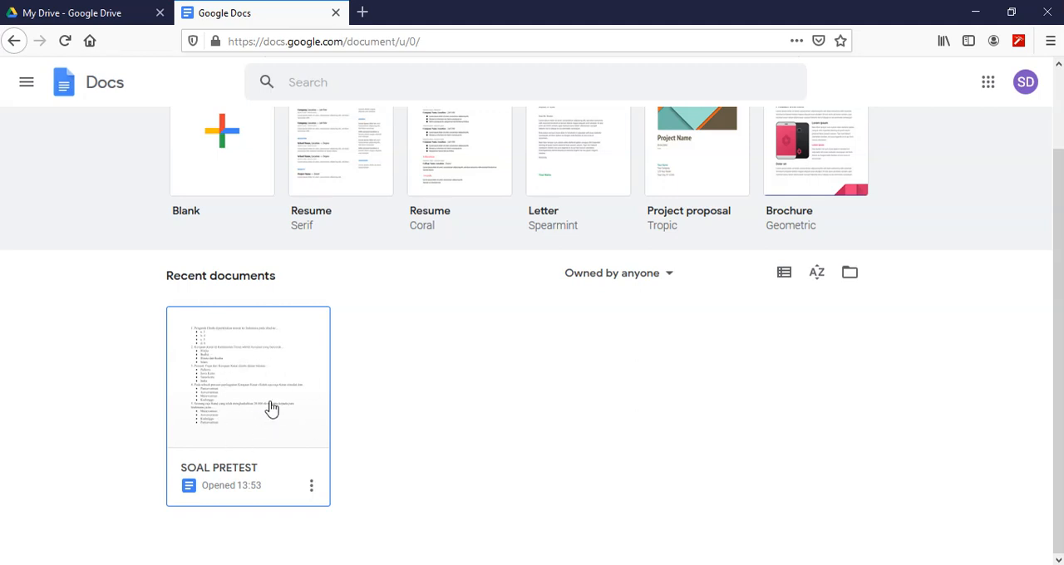
left_click(25, 87)
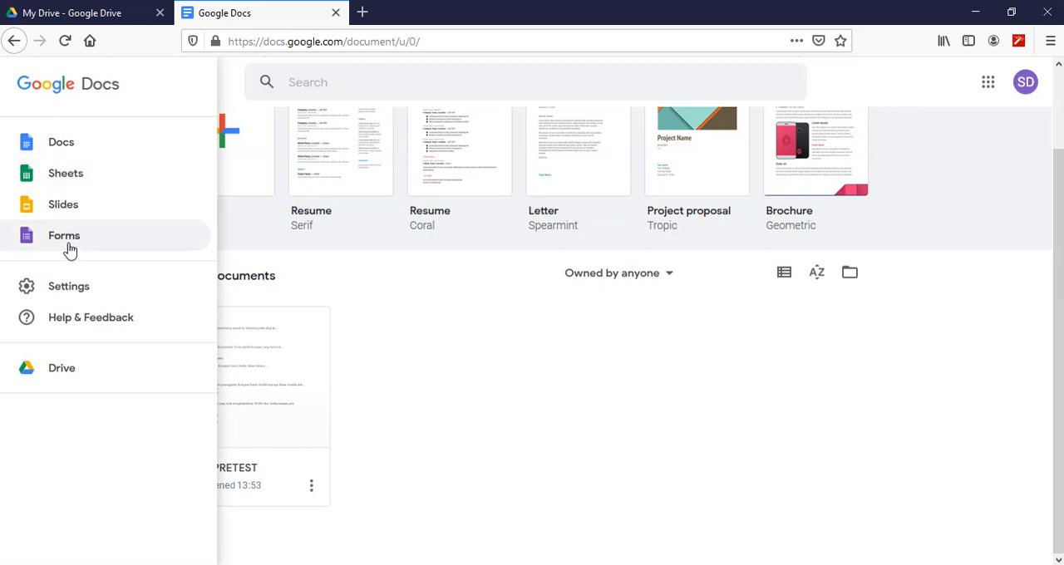
left_click(366, 308)
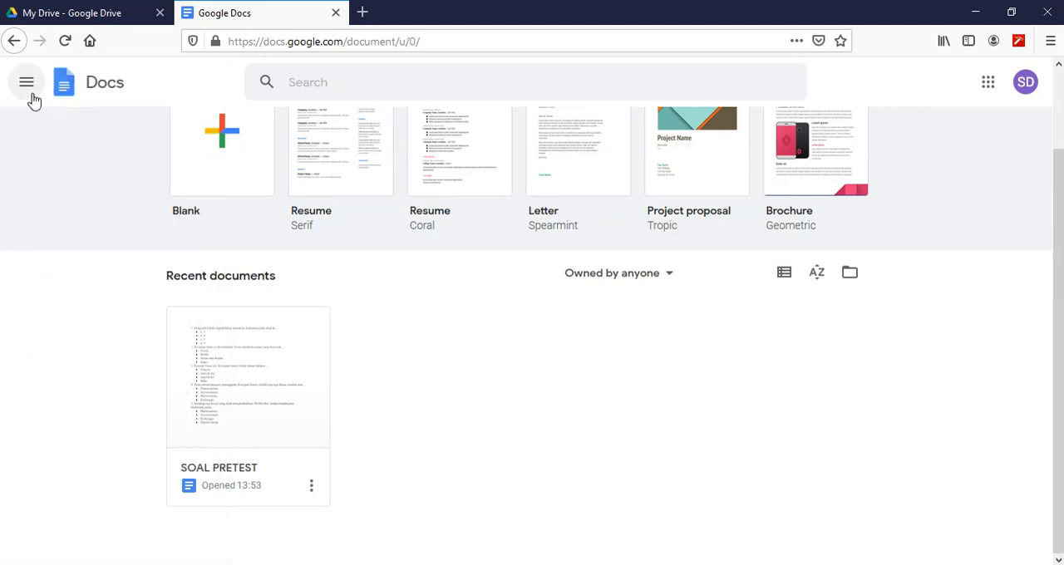
left_click(29, 86)
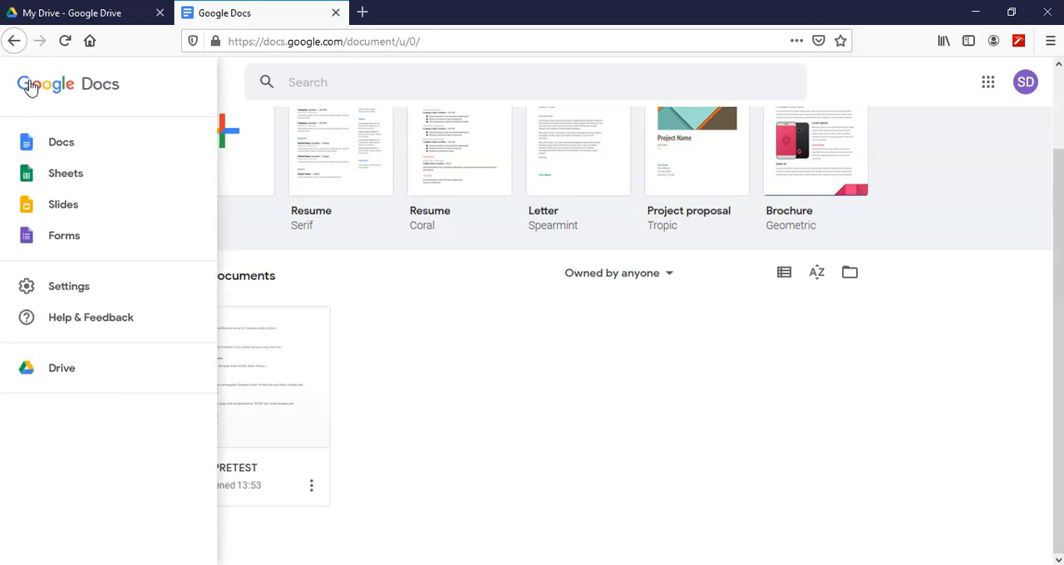
left_click(64, 240)
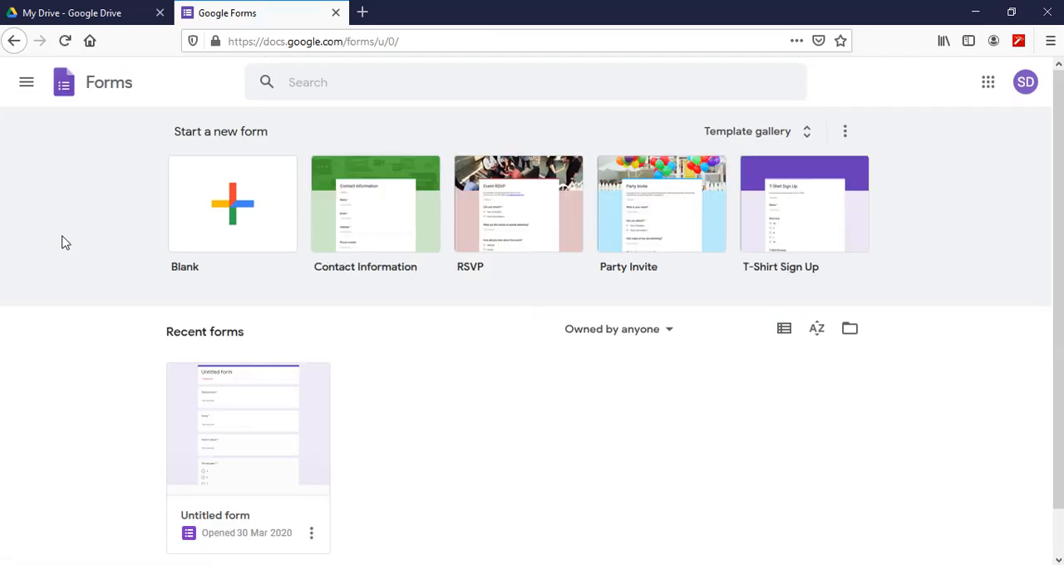
left_click(234, 208)
left_click(223, 220)
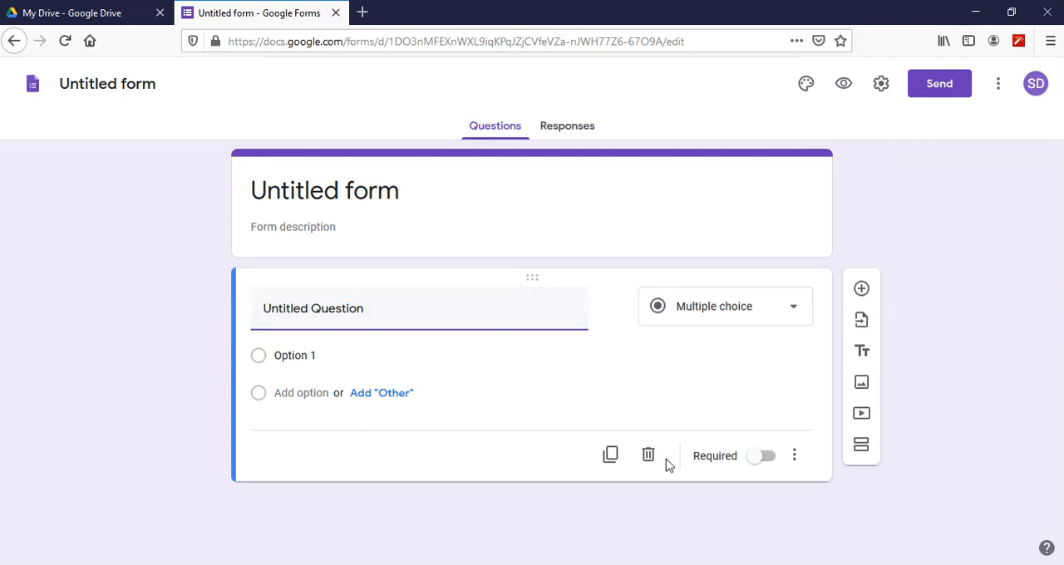
left_click(649, 456)
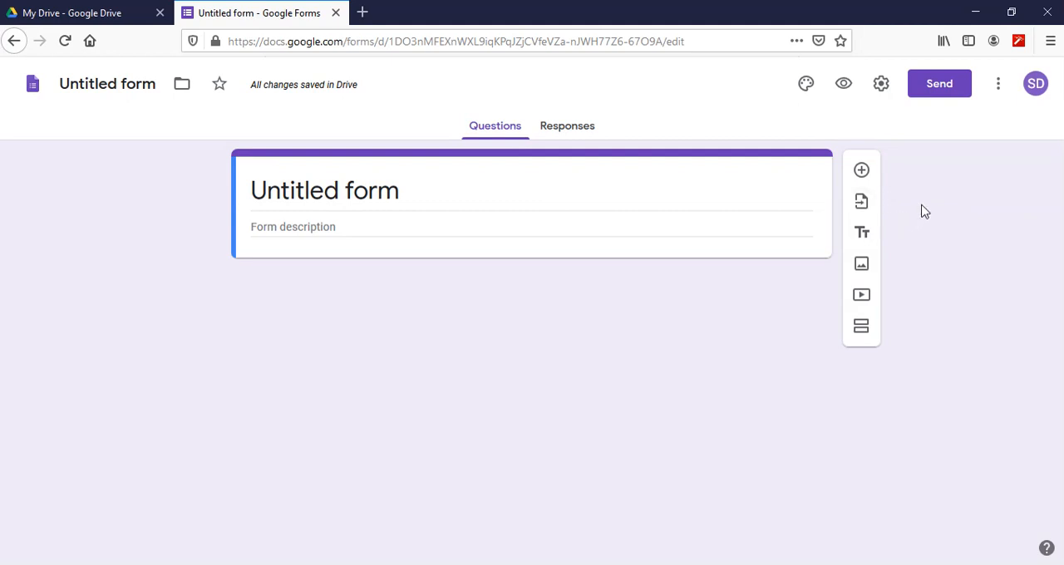
- Search the Forms add-ons marketplace for "form builder" and open the Form Builder add-on by Jivrus Technologies
left_click(999, 86)
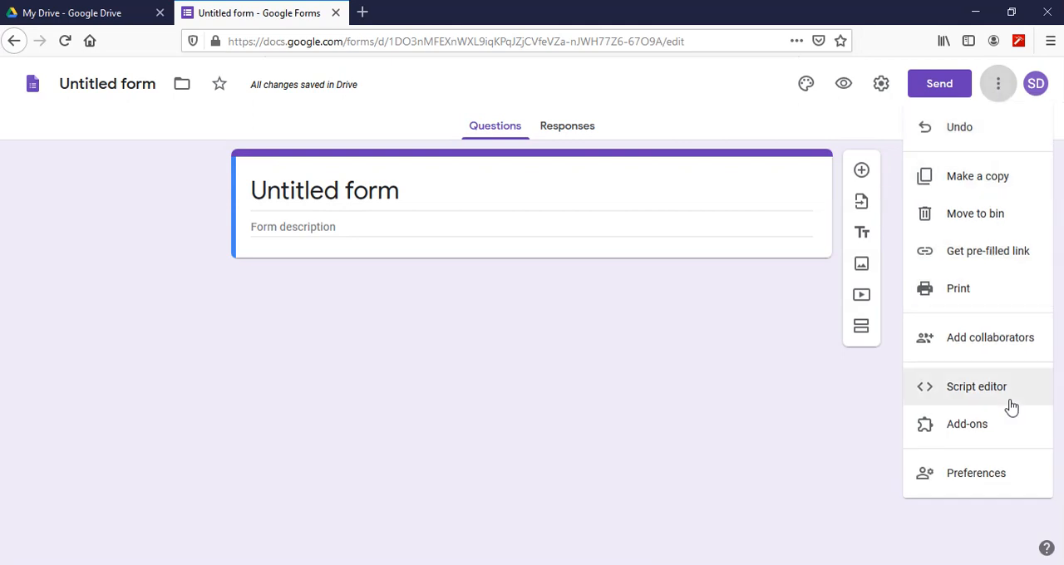
left_click(975, 430)
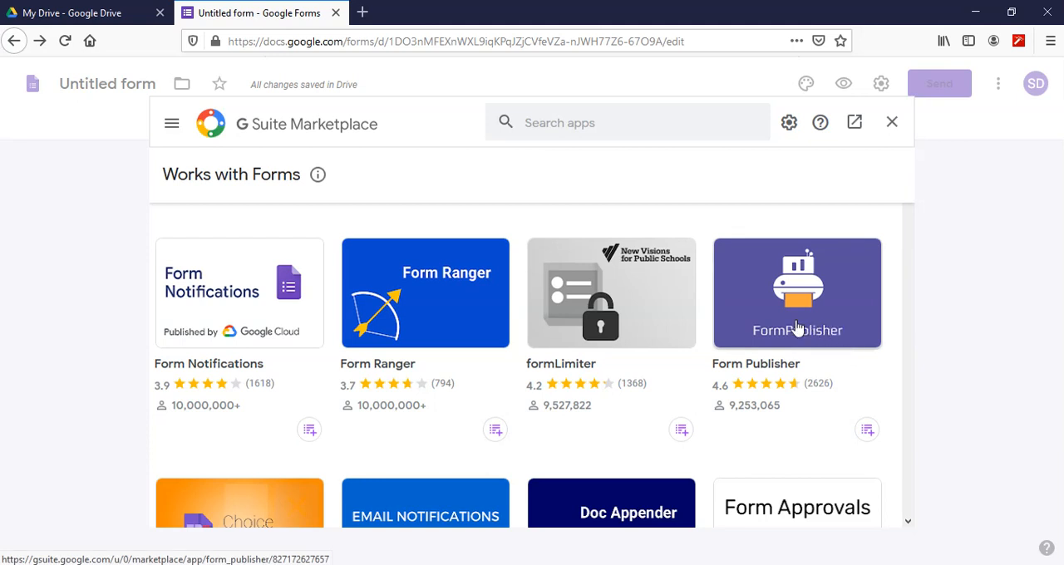
left_click(647, 126)
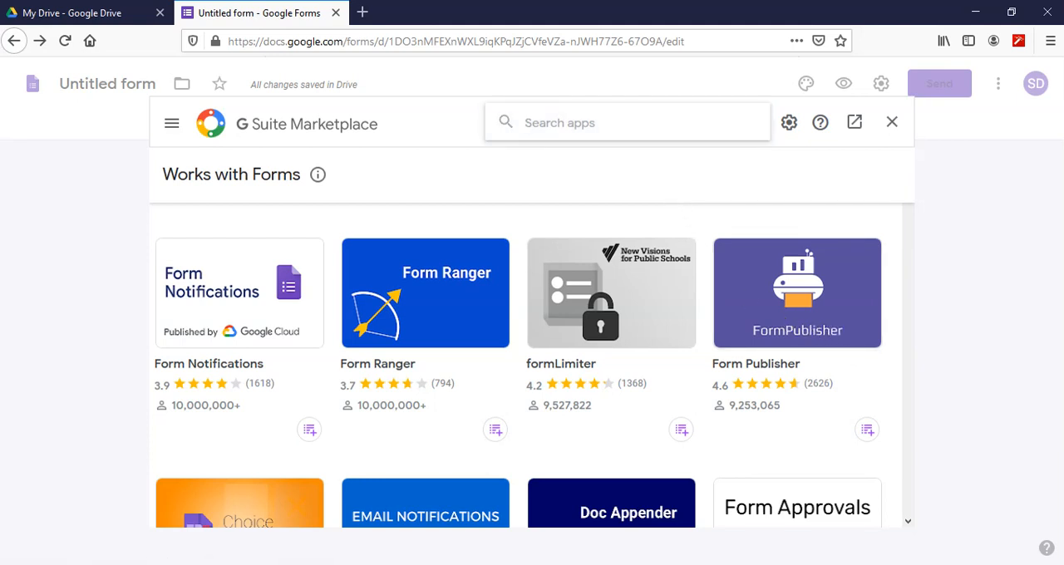
type("for")
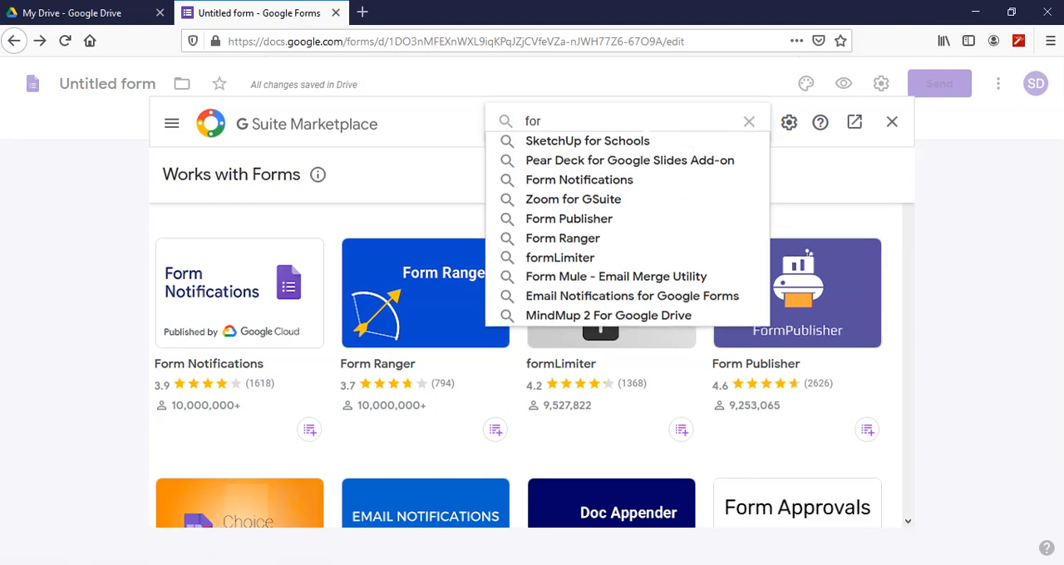
type("m builder")
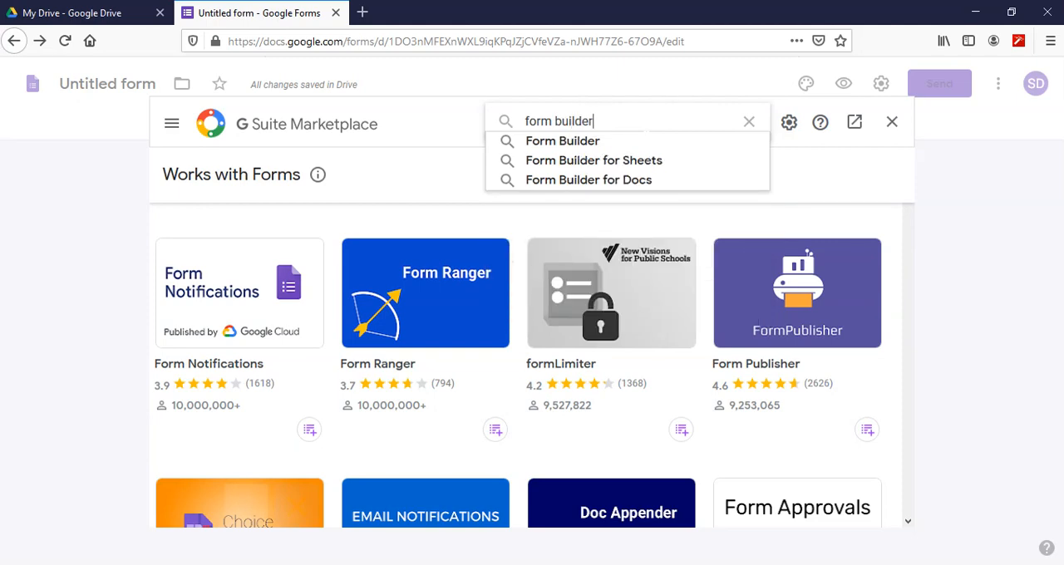
key("Return")
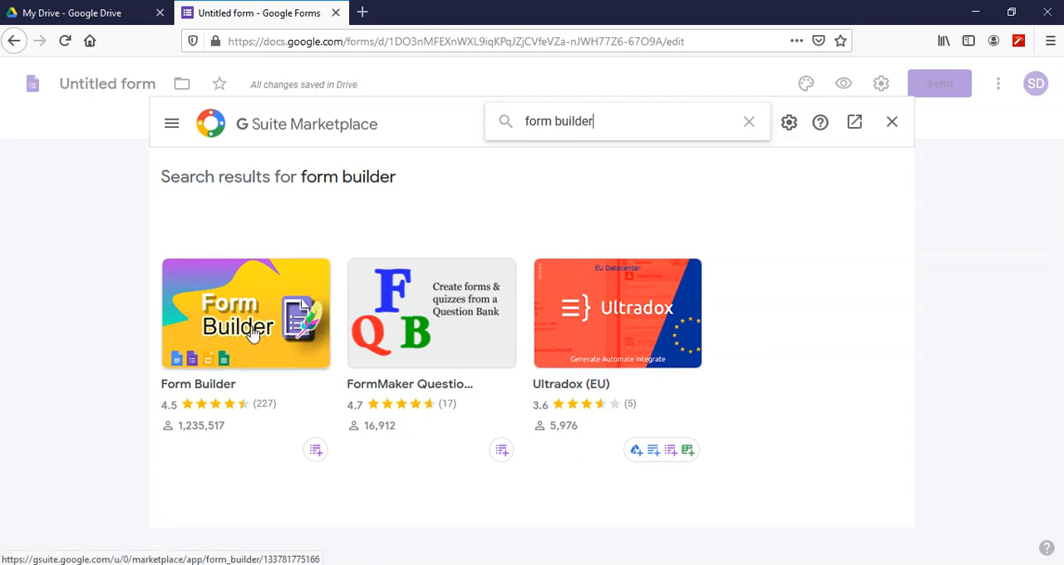
left_click(230, 346)
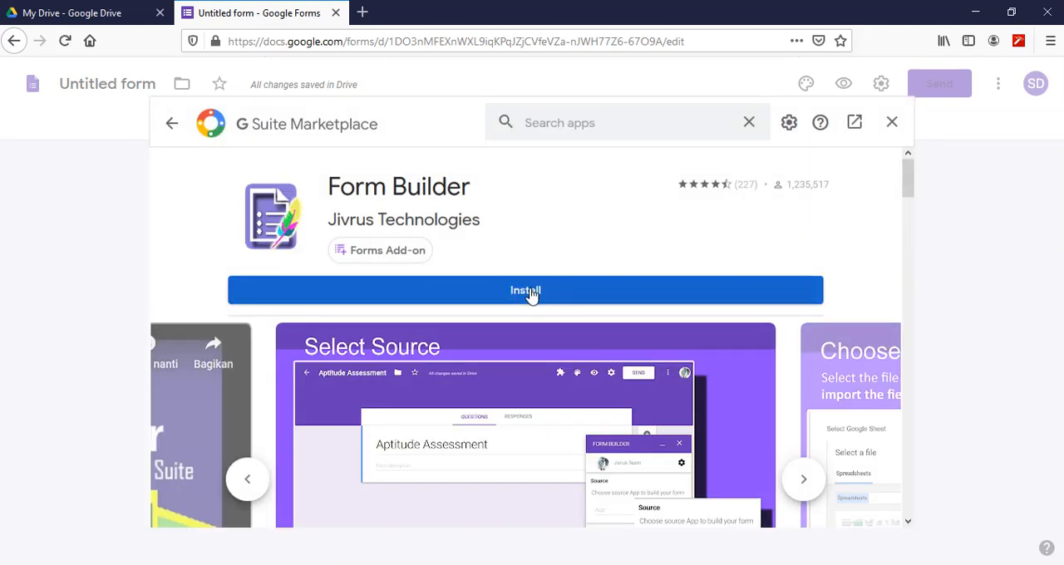
- Install the Form Builder add-on, allowing its requested permissions for the signed-in Google account, and close the marketplace
left_click(530, 292)
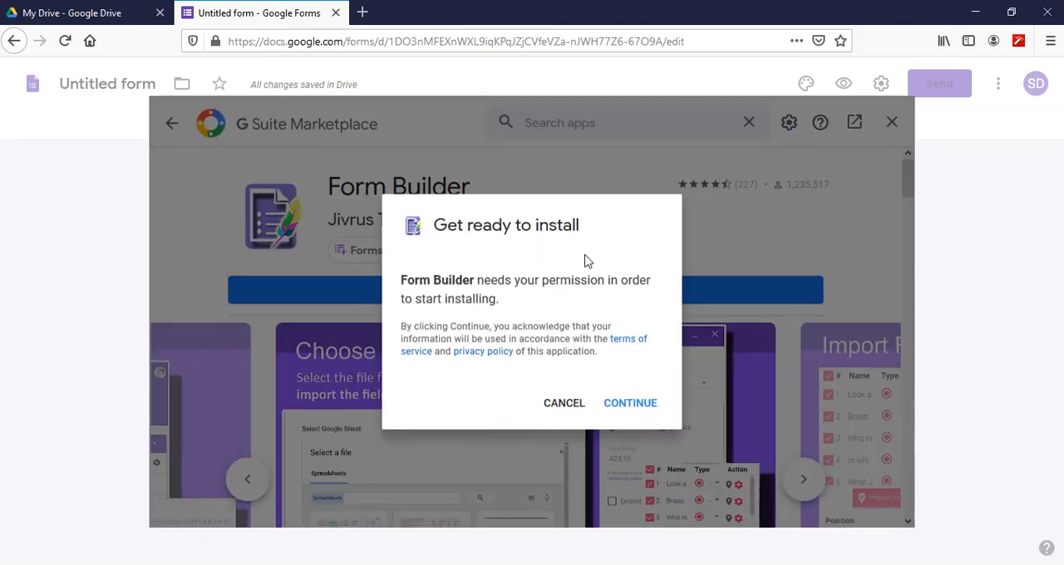
left_click(630, 406)
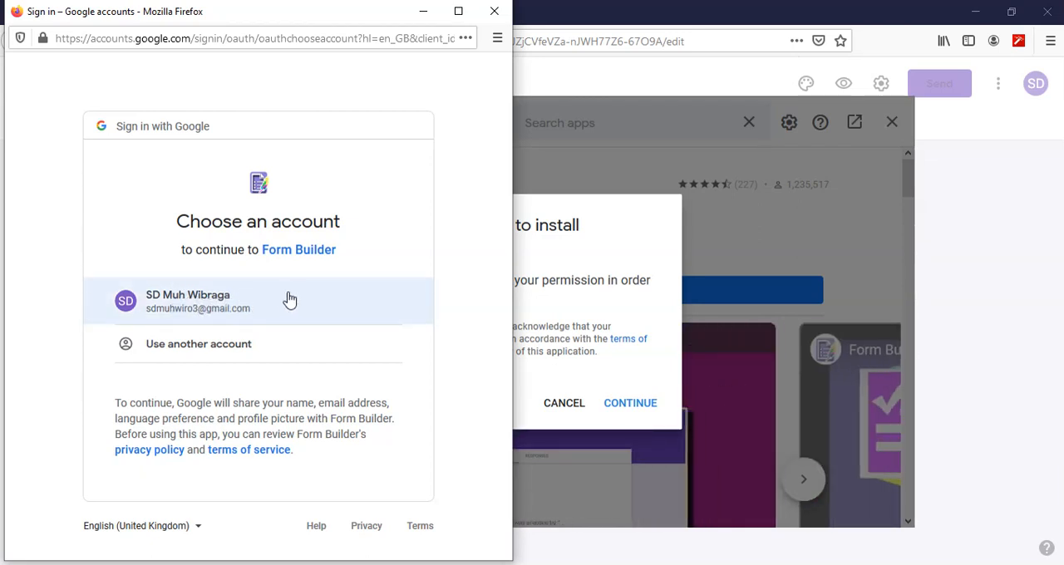
left_click(289, 300)
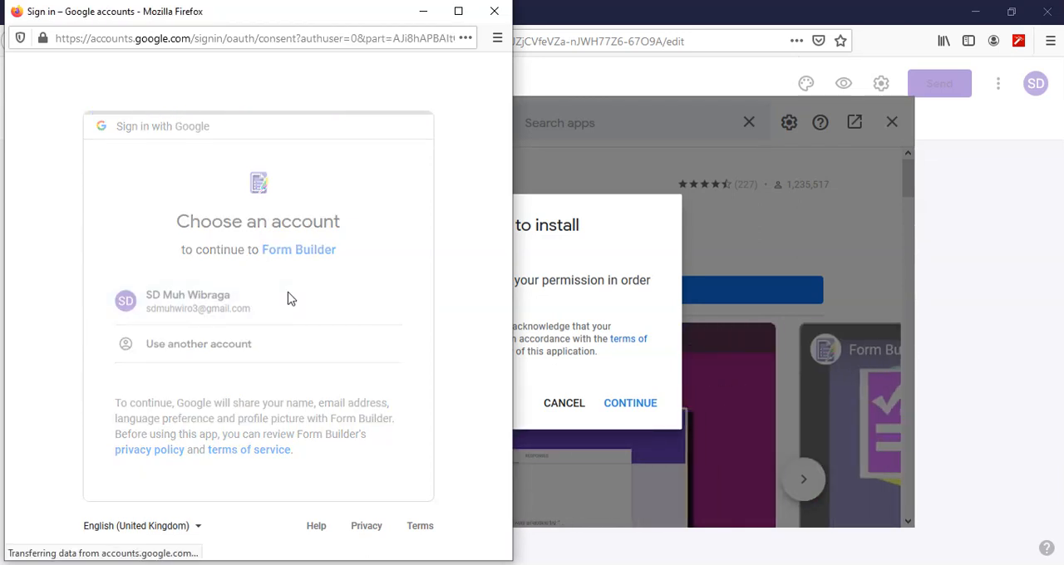
scroll(378, 268, "down", 3)
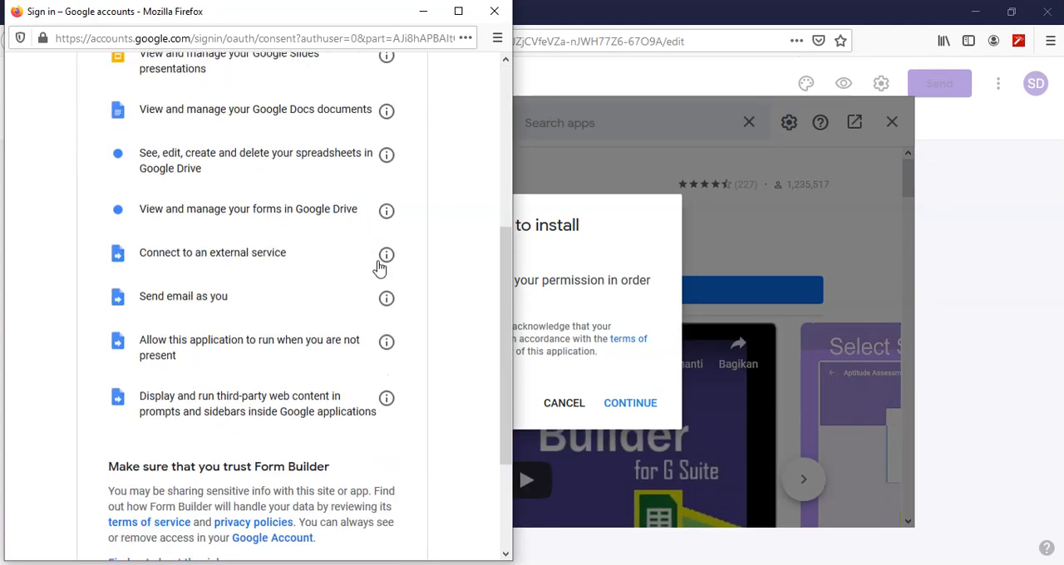
scroll(382, 272, "down", 3)
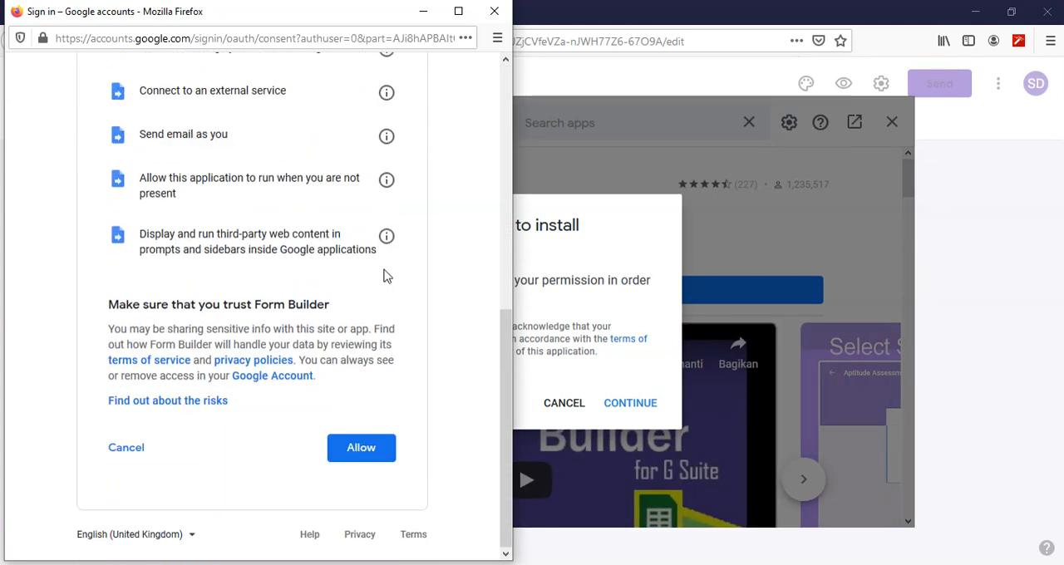
left_click(362, 450)
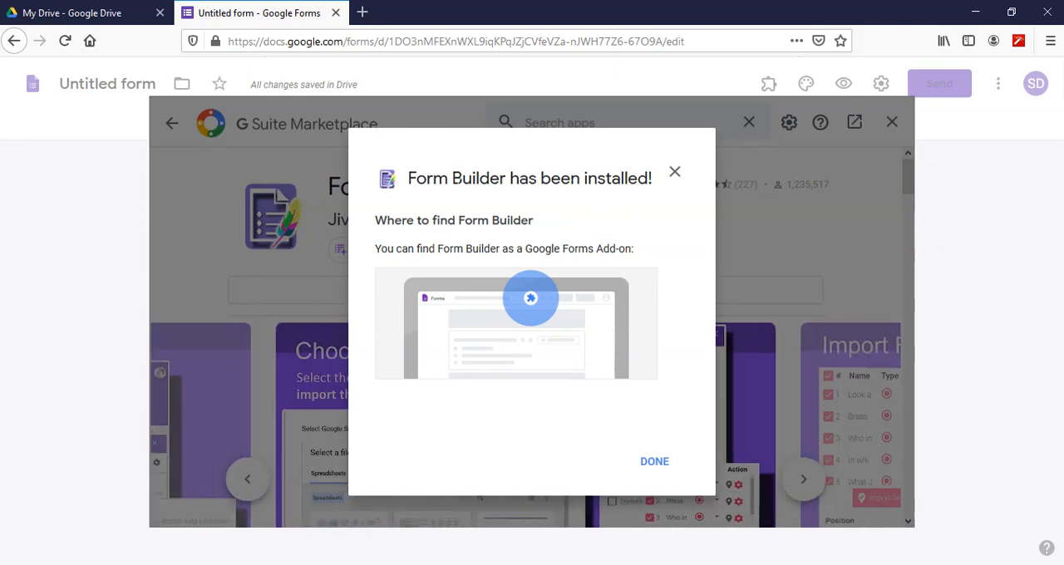
left_click(654, 462)
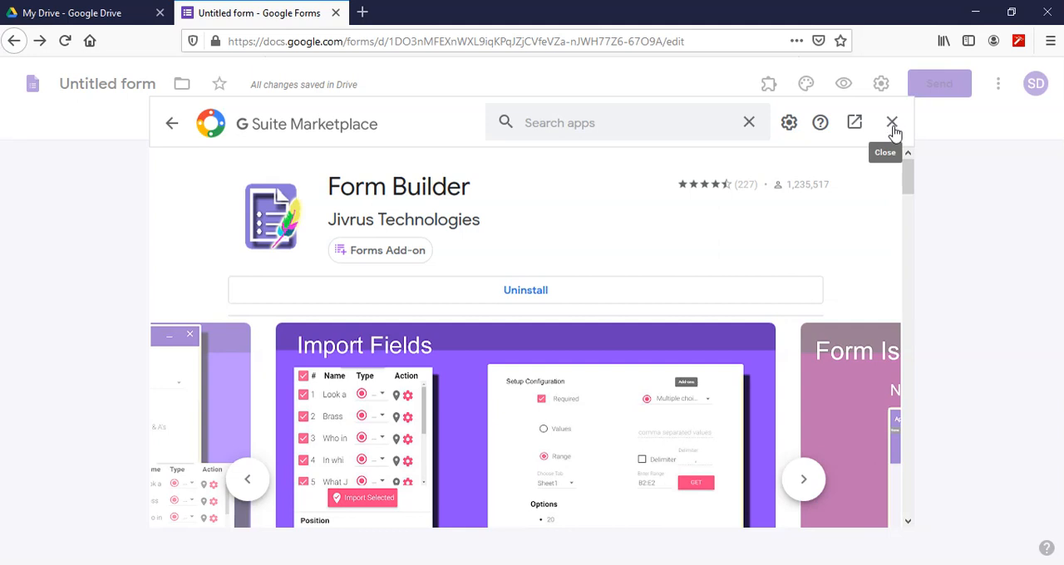
left_click(893, 125)
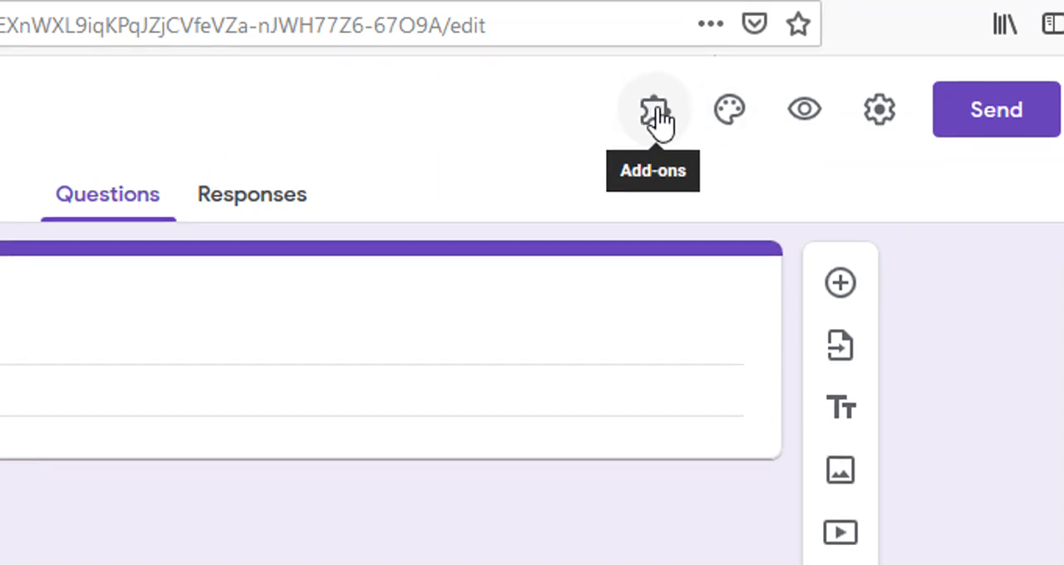
- Try to start the Form Builder add-on from the form's installed add-ons
left_click(655, 112)
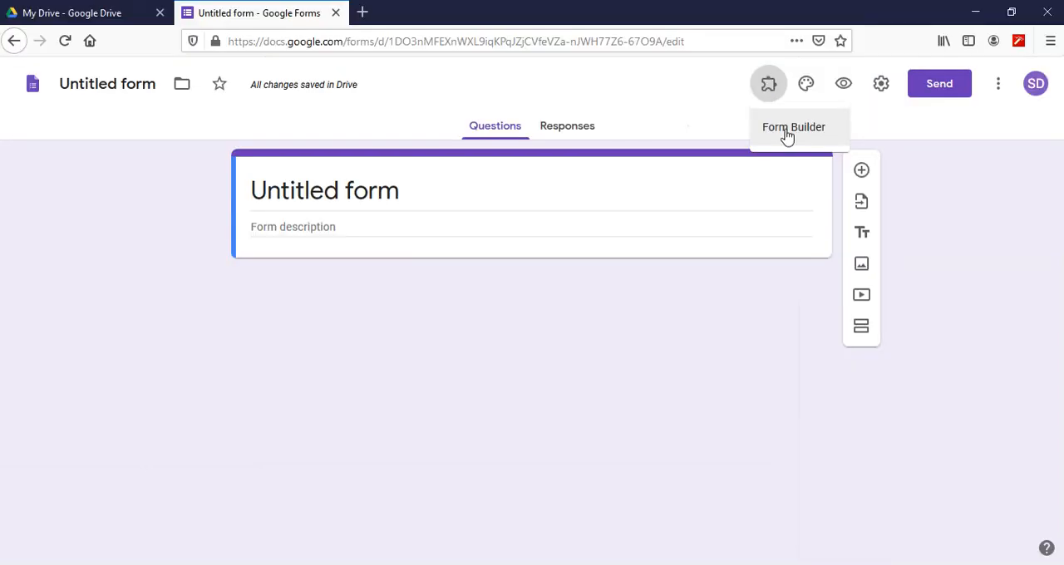
left_click(521, 138)
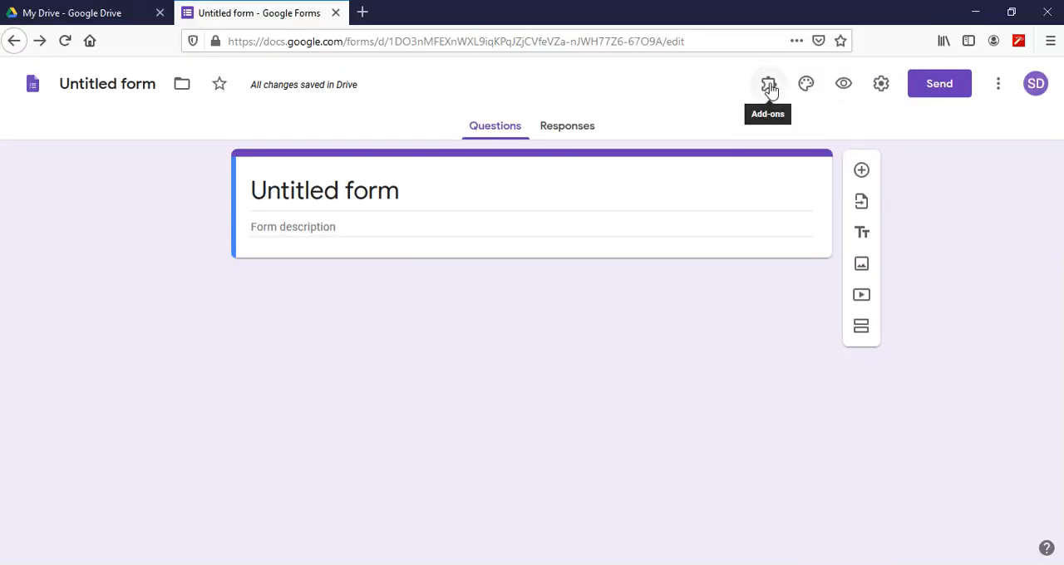
left_click(770, 90)
left_click(782, 129)
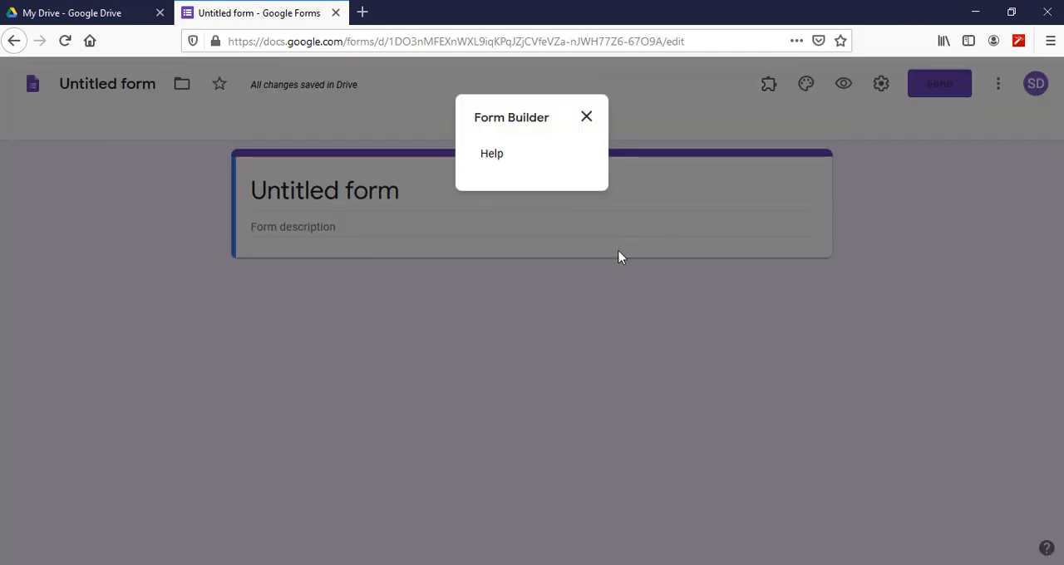
left_click(587, 118)
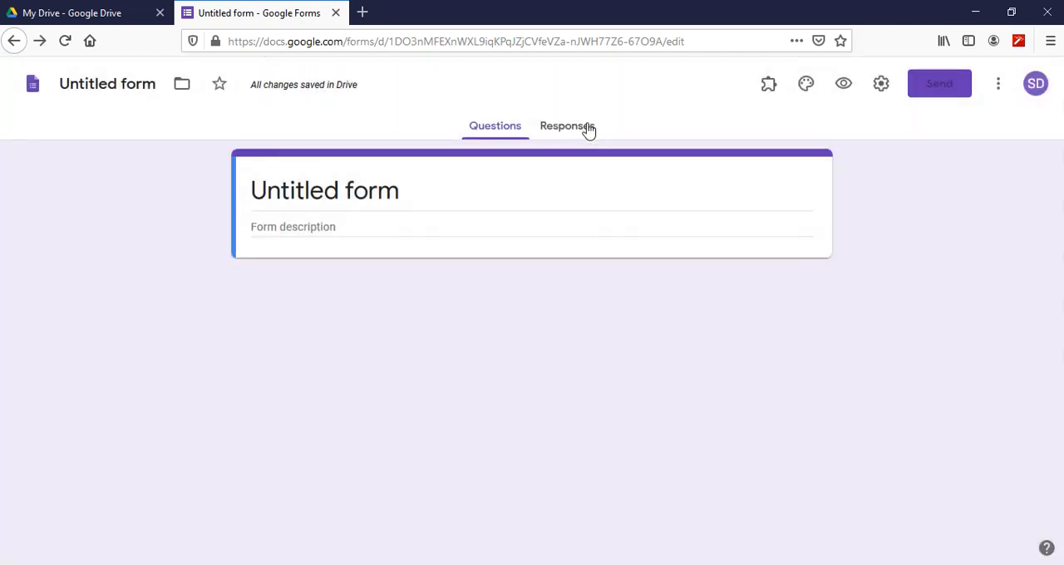
- Reload the untitled form and start the Form Builder add-on
left_click(65, 41)
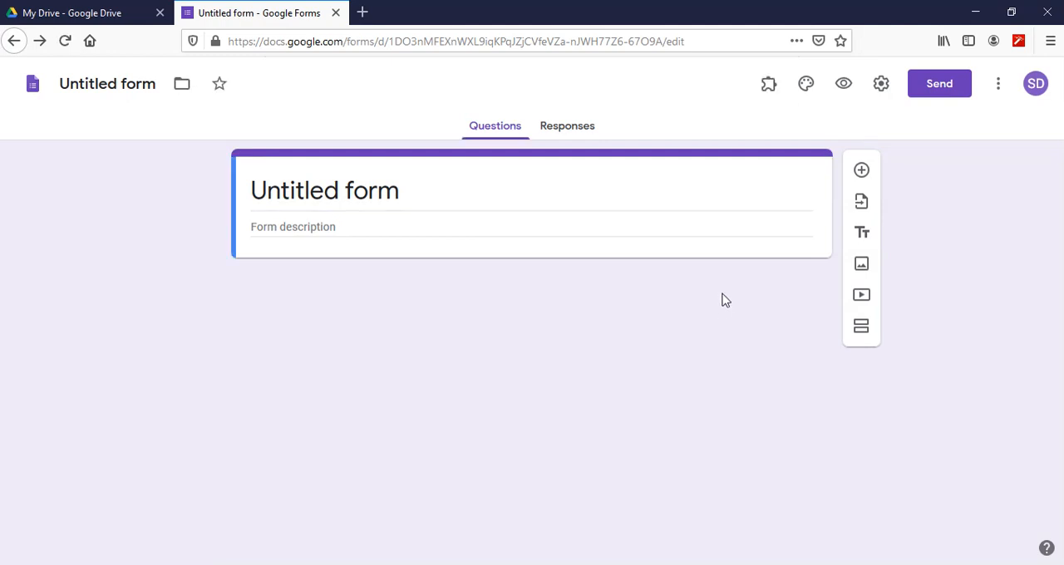
left_click(769, 87)
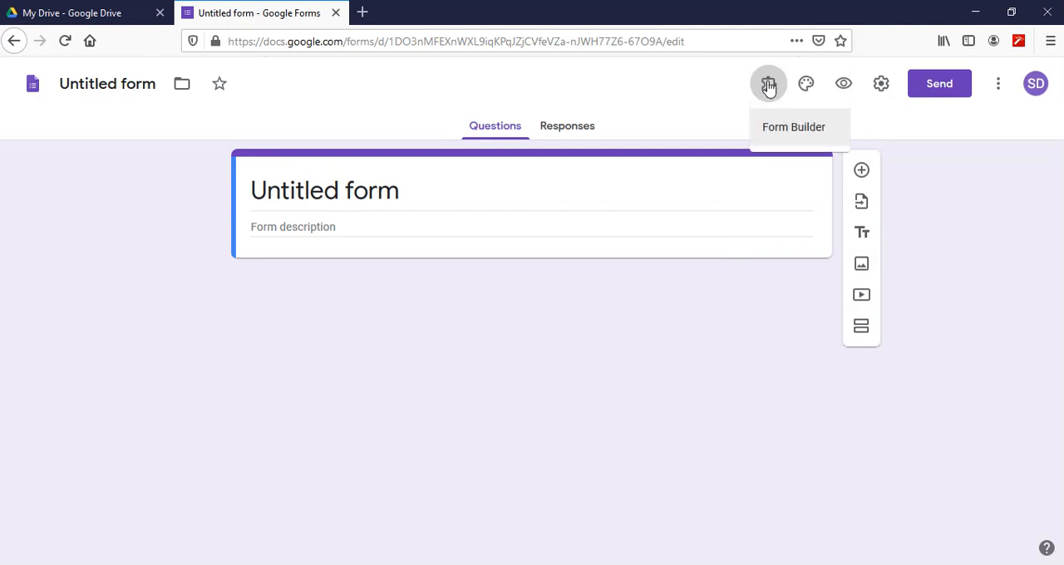
left_click(792, 128)
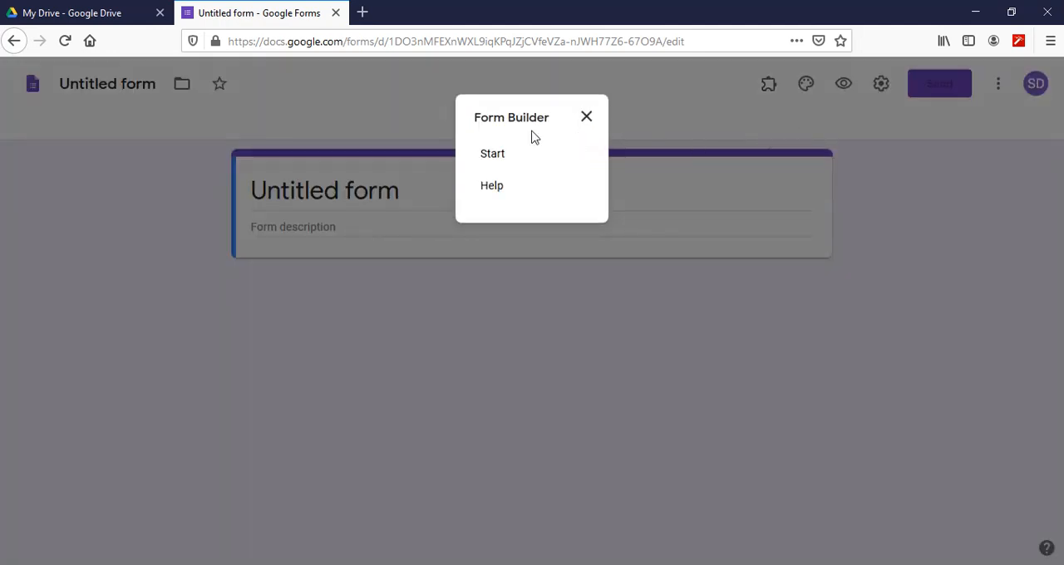
left_click(493, 155)
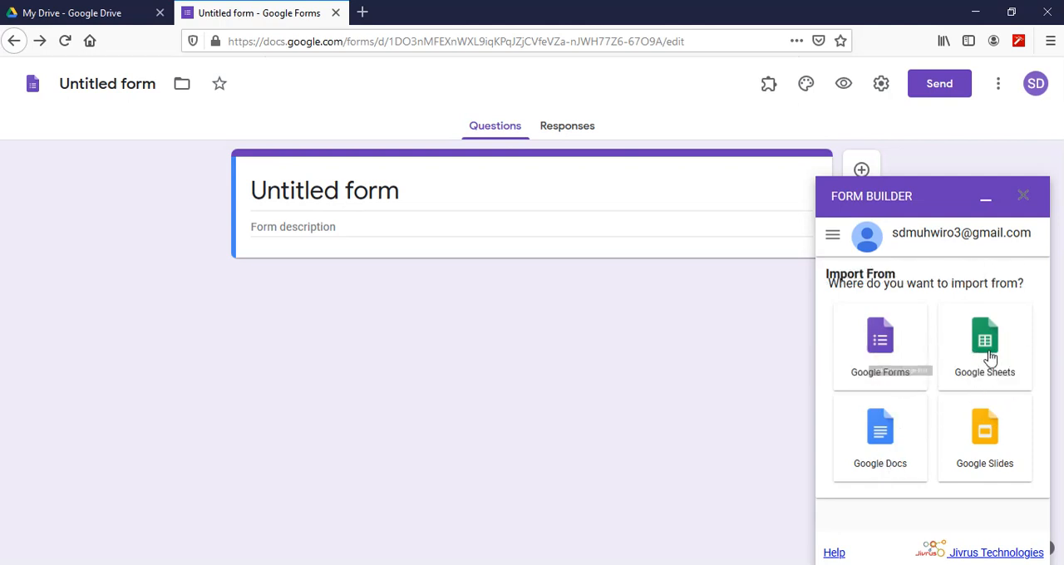
- Choose Google Docs as the Form Builder import source and select the SOAL PRETEST document, checking it against My Drive
left_click(882, 450)
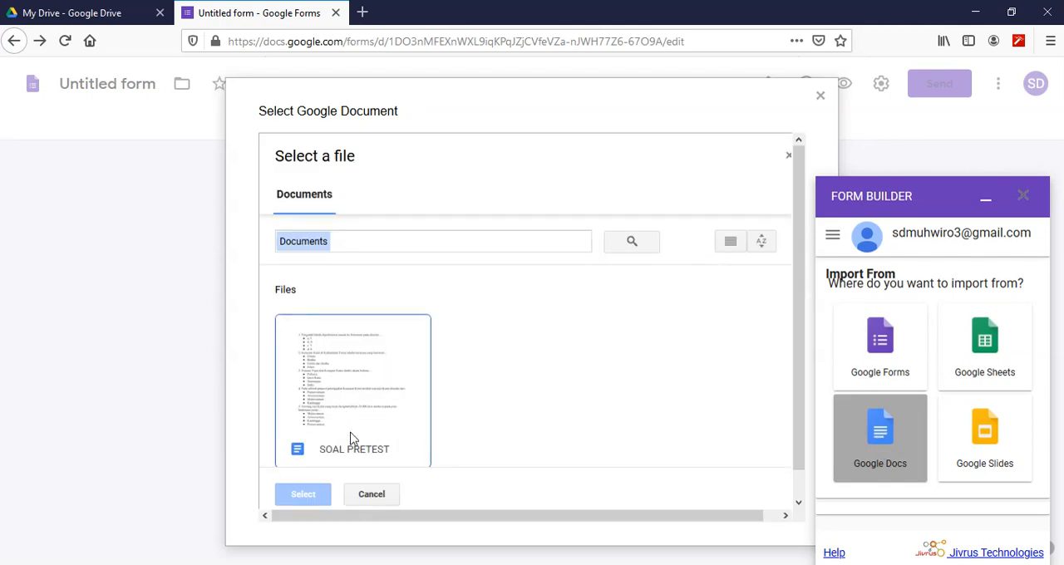
left_click(88, 17)
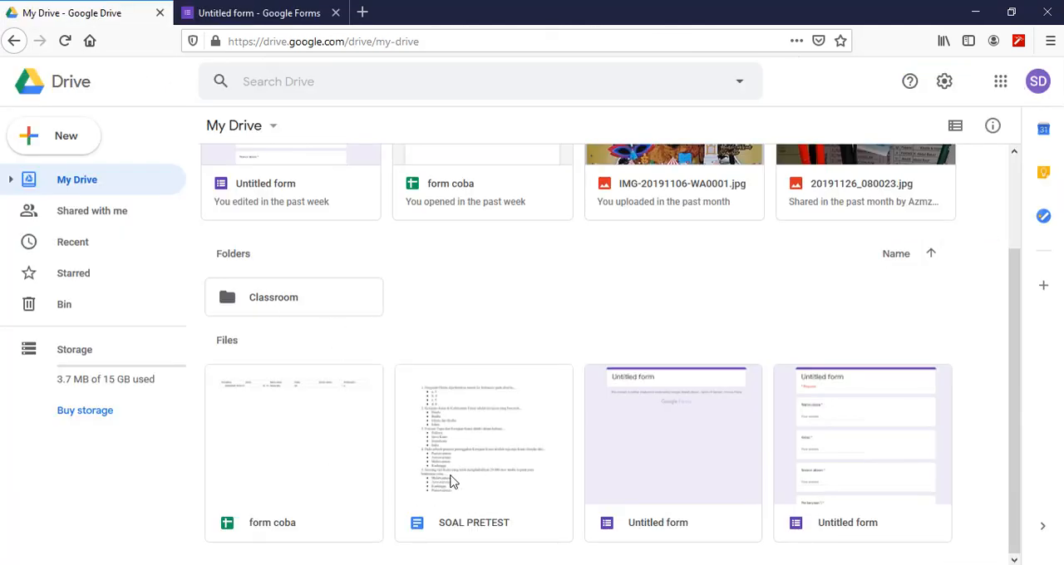
left_click(248, 15)
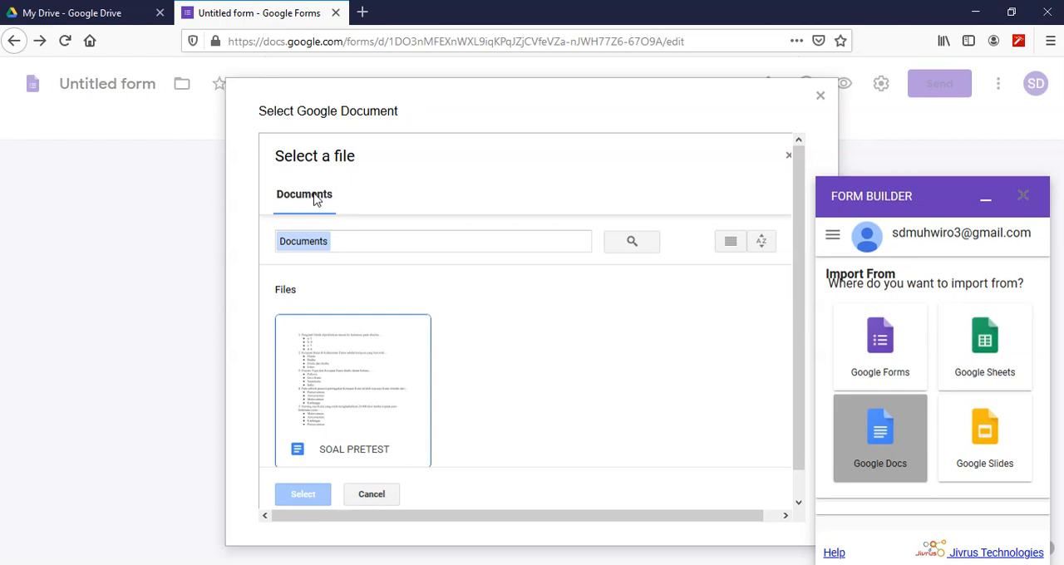
left_click(356, 390)
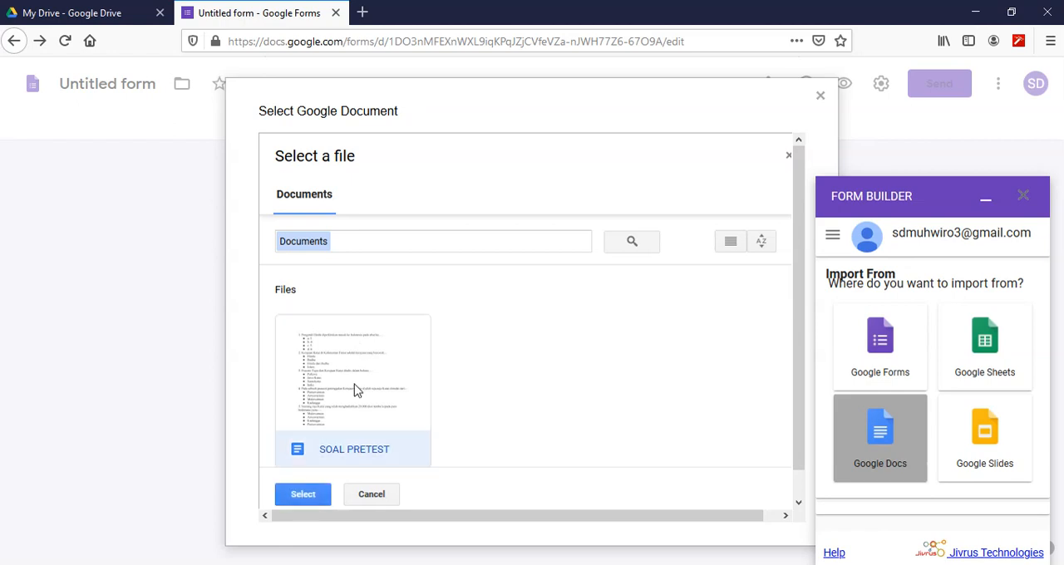
left_click(302, 495)
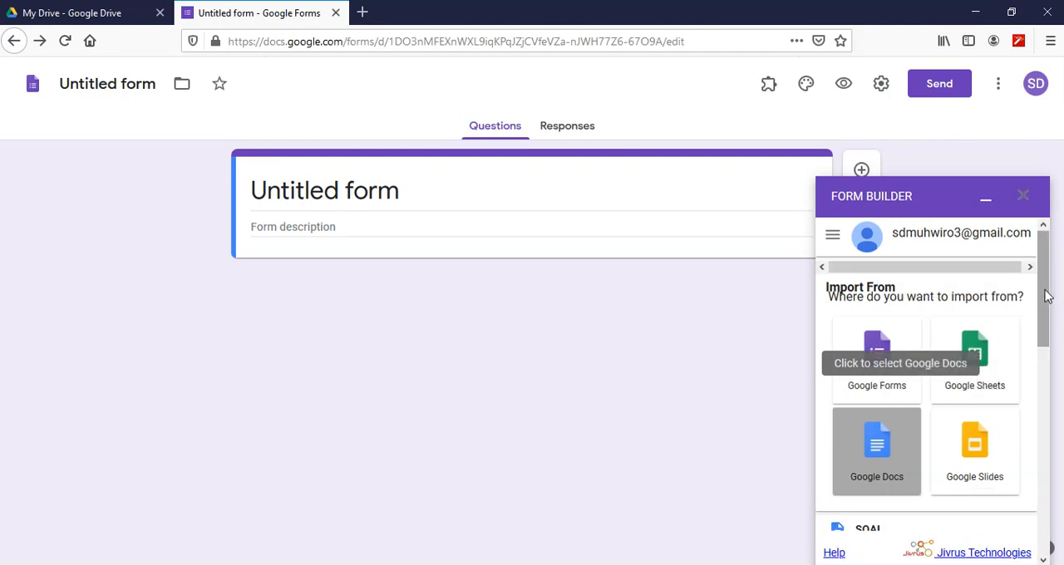
- Import all five selected multiple-choice questions from the document at the bottom of the form and close Form Builder
left_click_drag(1048, 296, 1053, 440)
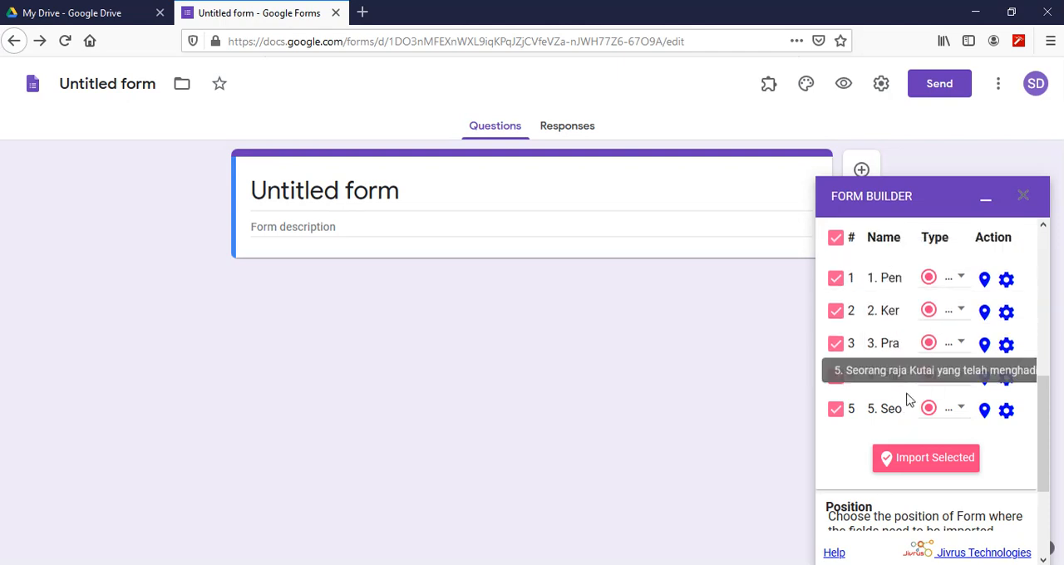
scroll(940, 340, "up", 5)
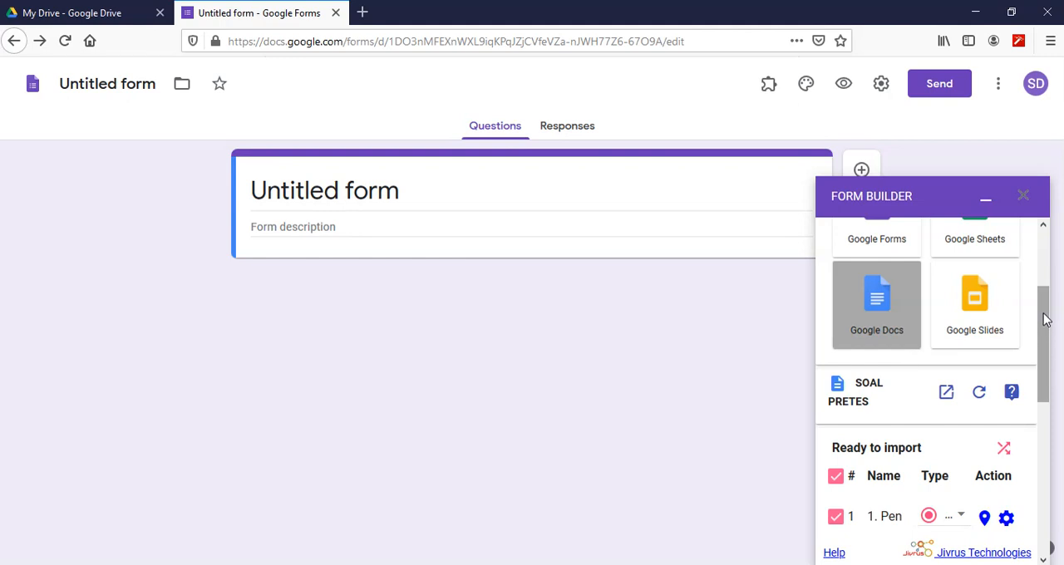
left_click_drag(1046, 320, 1048, 493)
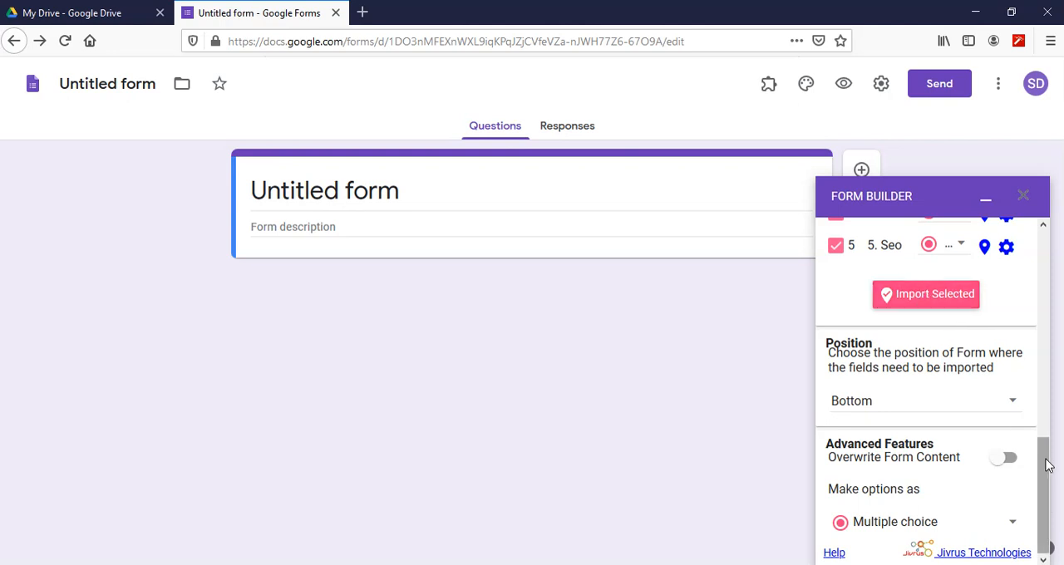
left_click_drag(1046, 458, 928, 454)
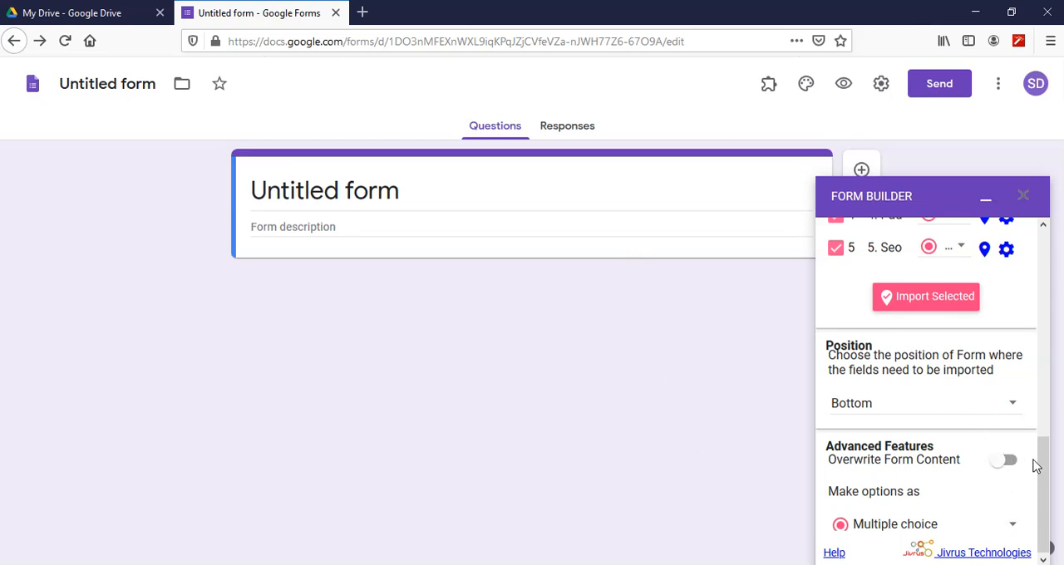
scroll(998, 399, "up", 3)
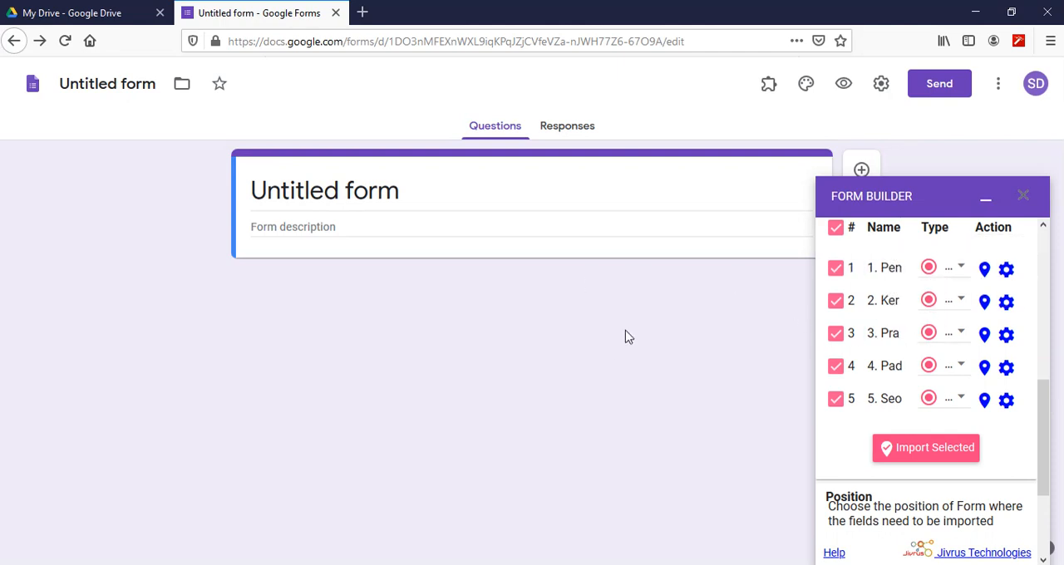
left_click(935, 455)
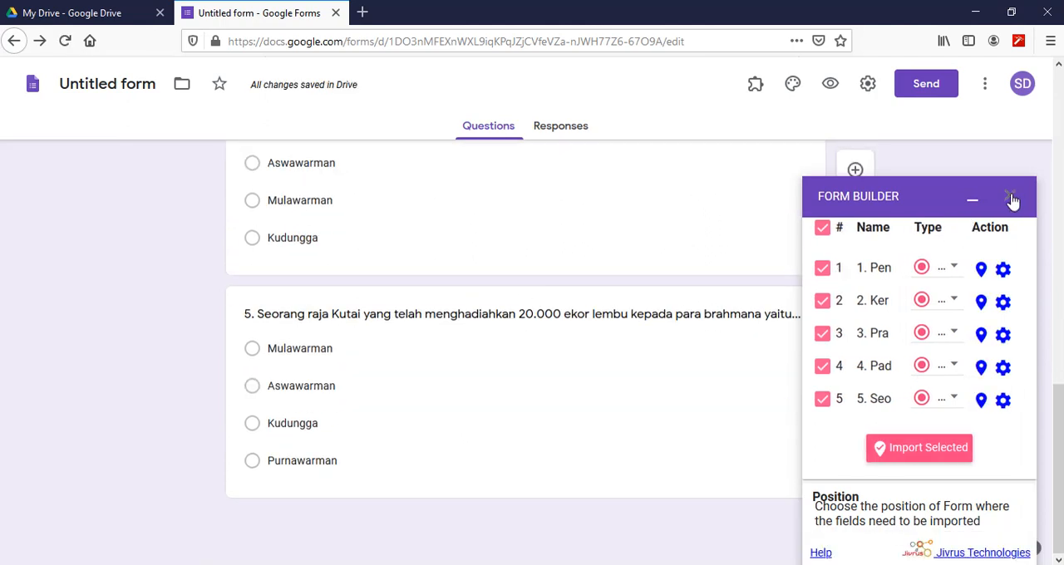
left_click(1011, 198)
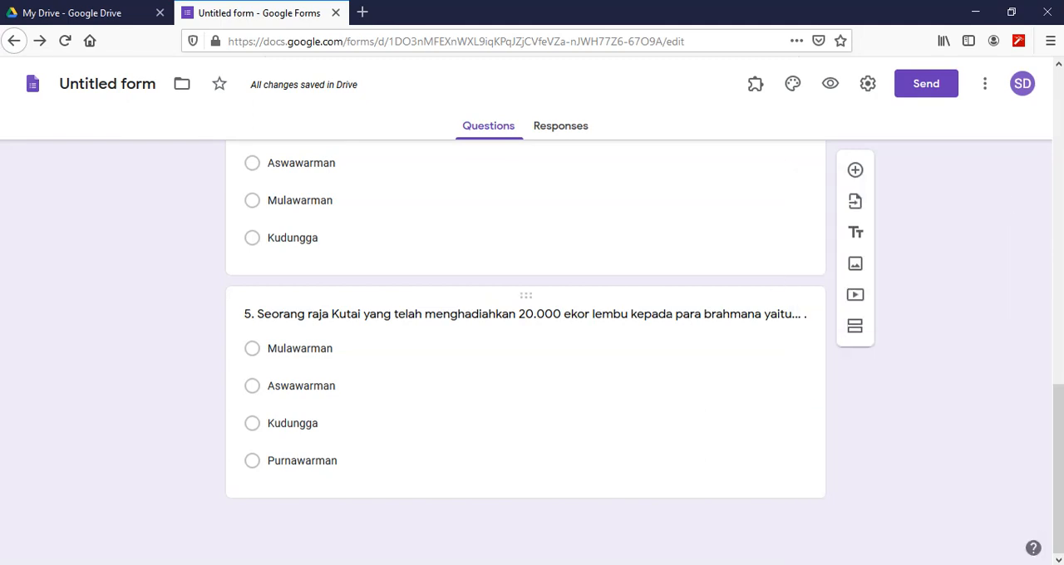
- In the form's presentation settings, disable the link to submit another response, set the confirmation message to "Sudah berhasil" and enable shuffled question order
scroll(673, 316, "up", 15)
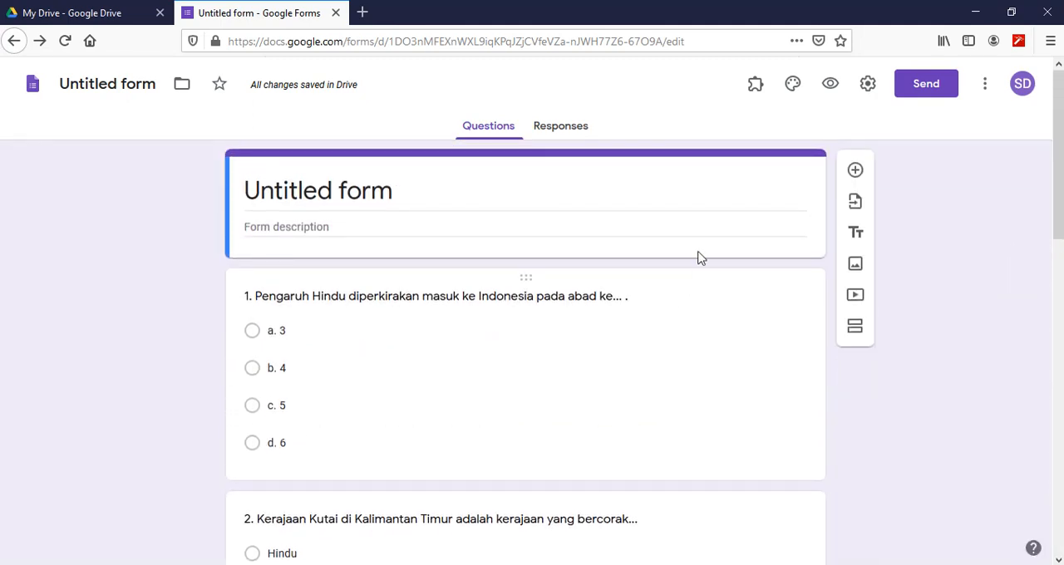
left_click(867, 86)
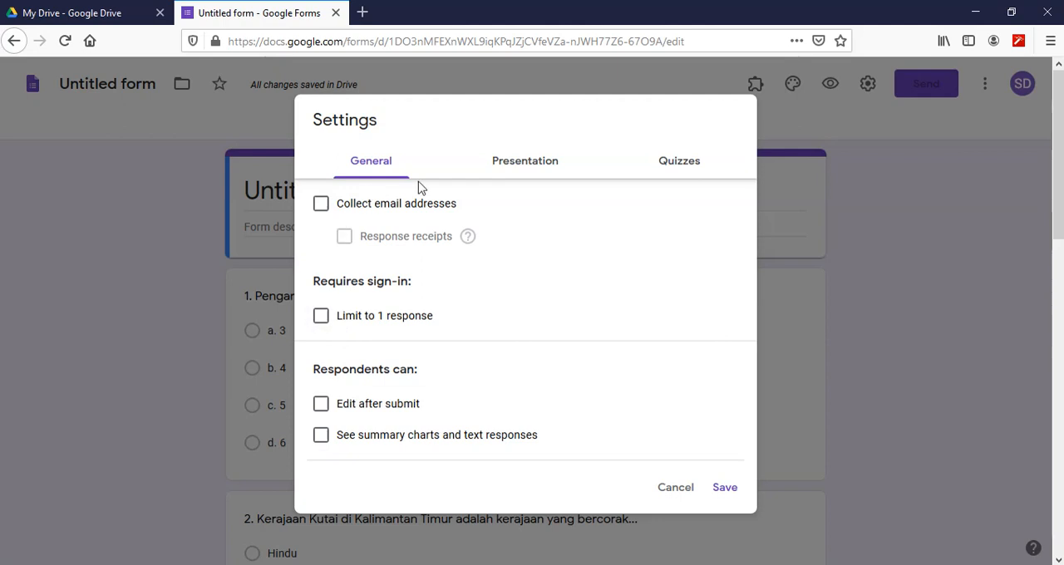
left_click(517, 168)
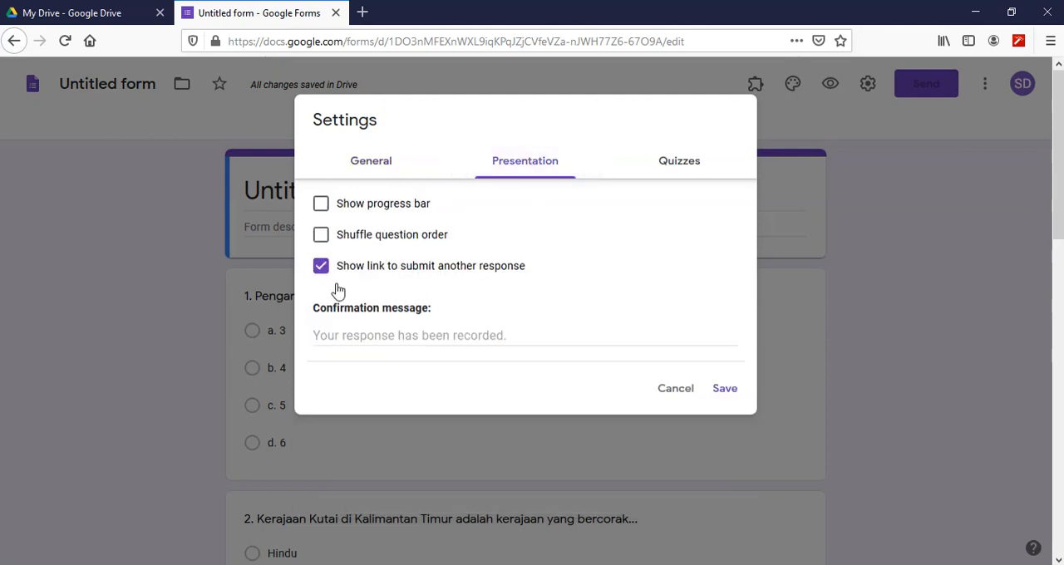
left_click(321, 271)
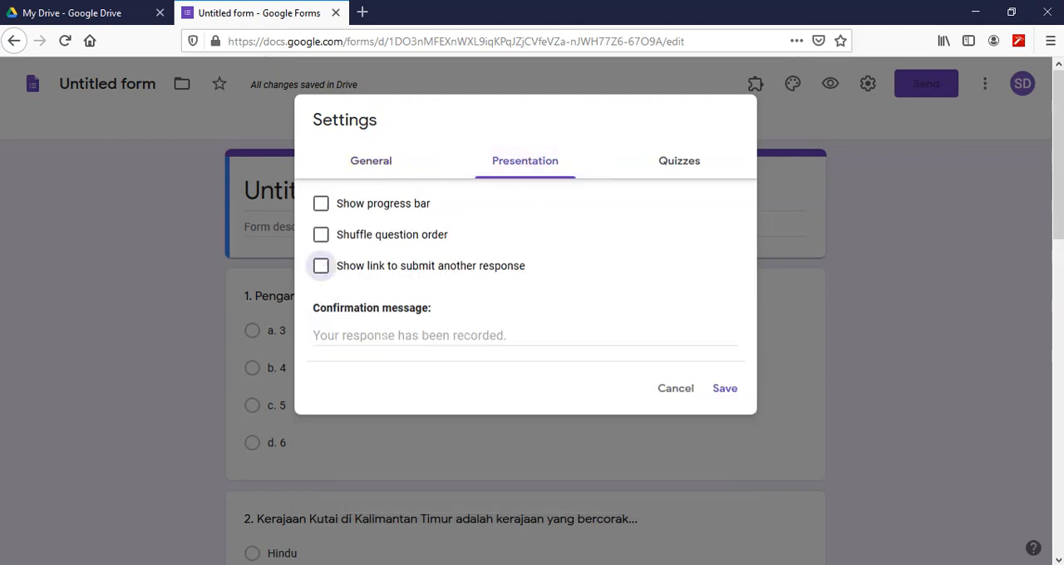
left_click(383, 337)
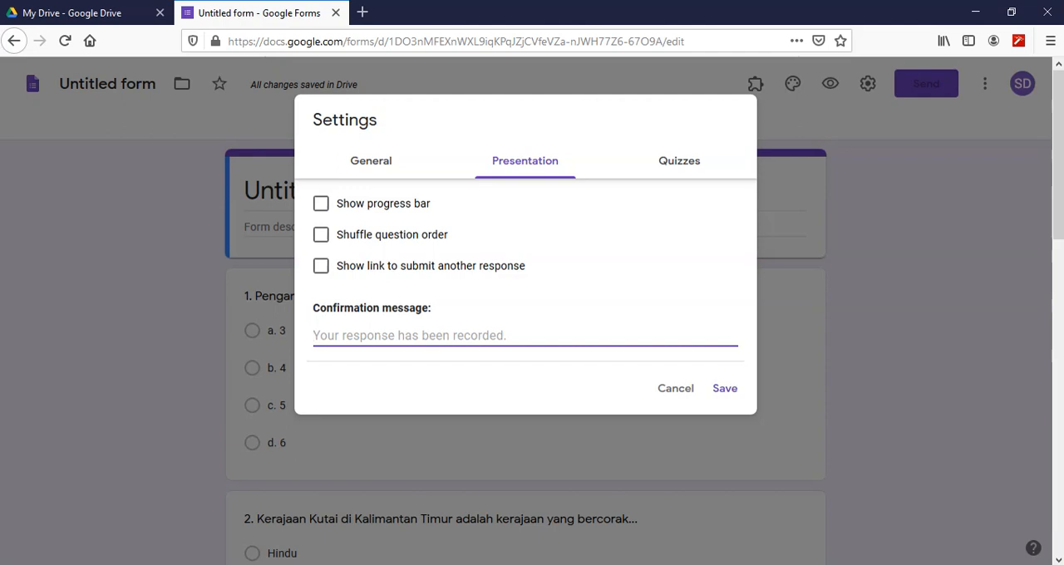
type("Su")
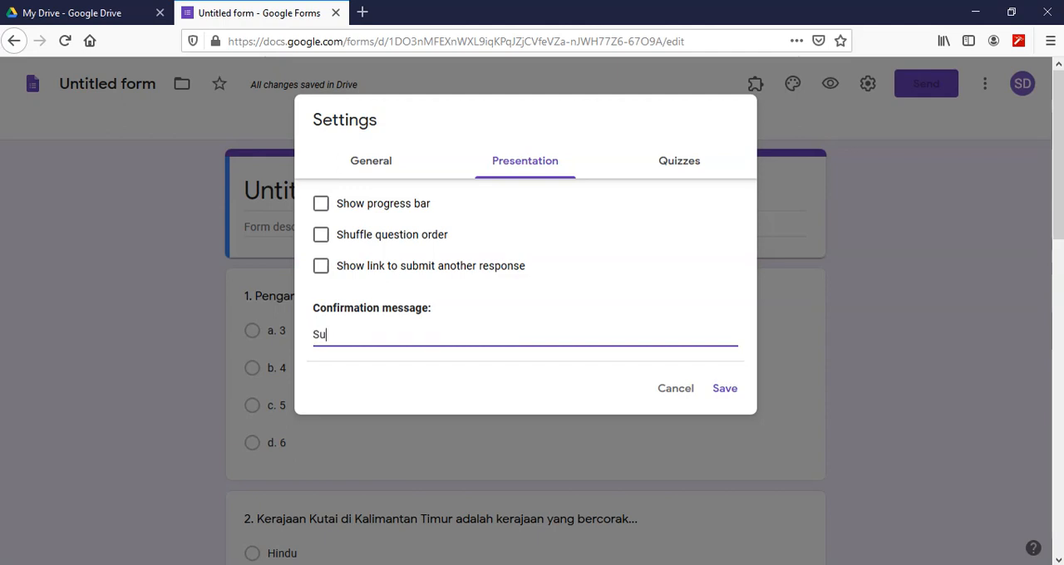
type("dah berhasil")
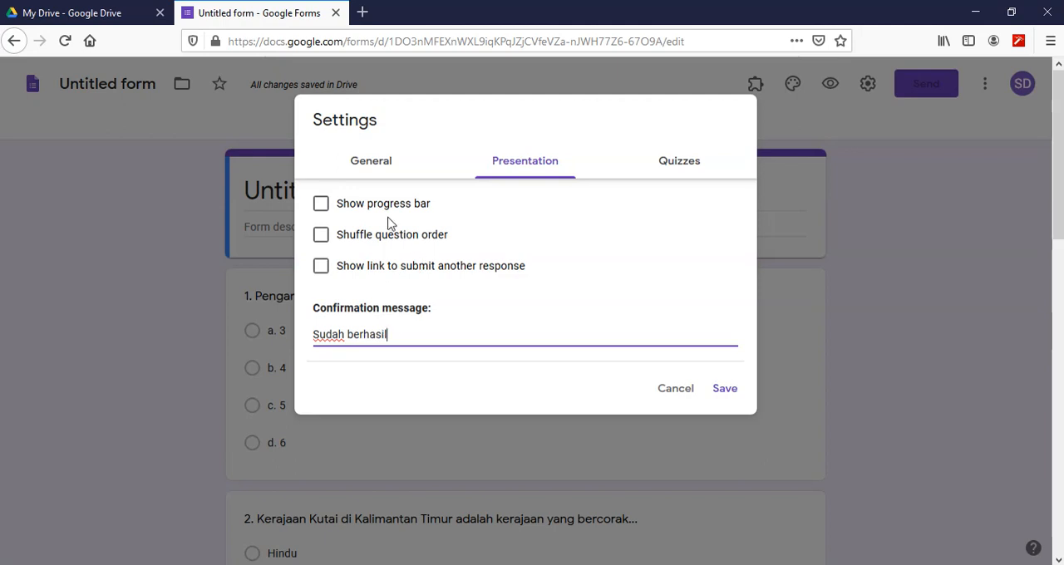
left_click(321, 240)
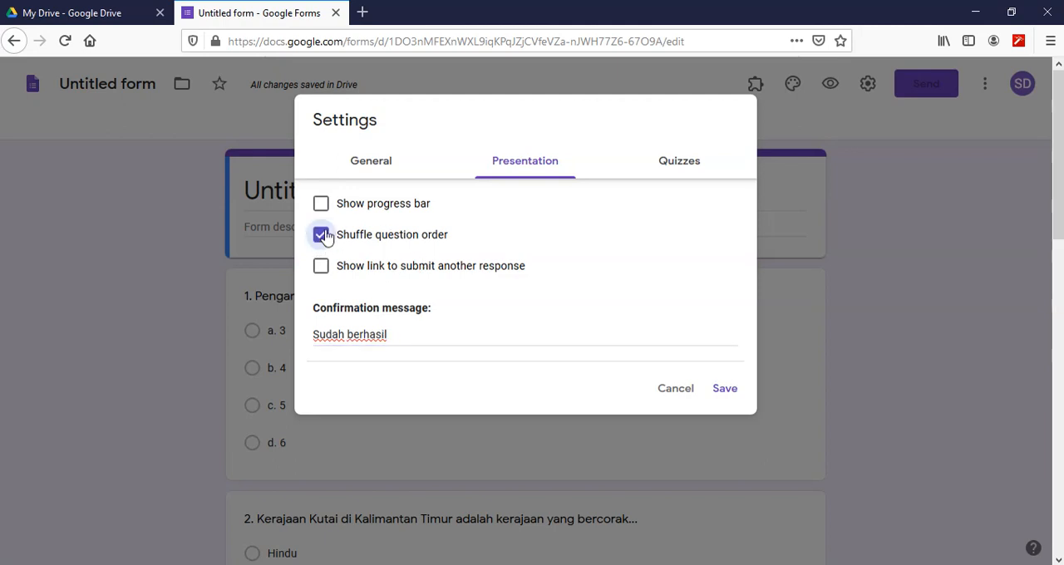
- Make the form a quiz, hide missed questions, correct answers and point values from respondents, and save the settings
left_click(678, 166)
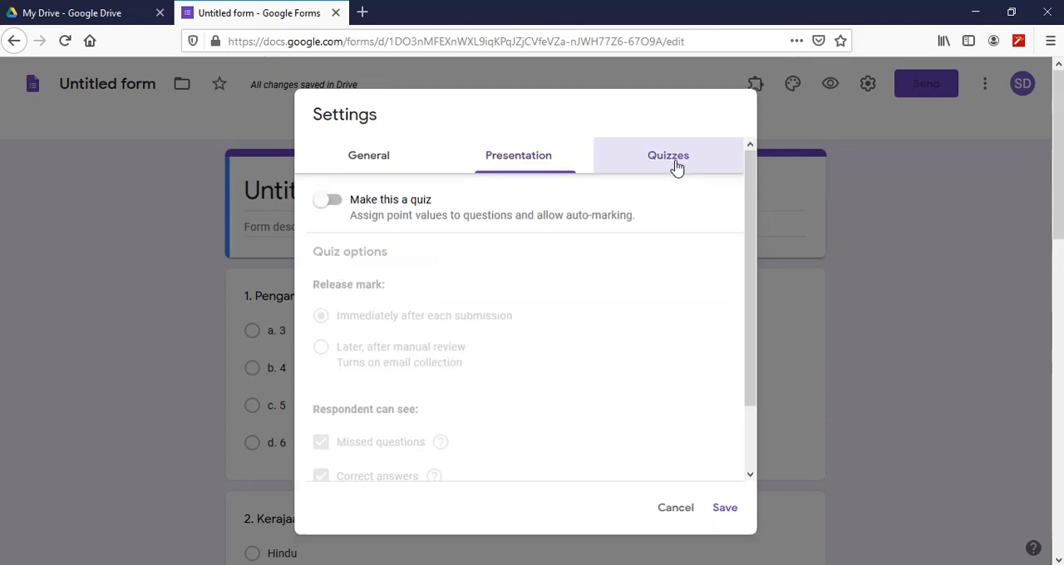
left_click(334, 201)
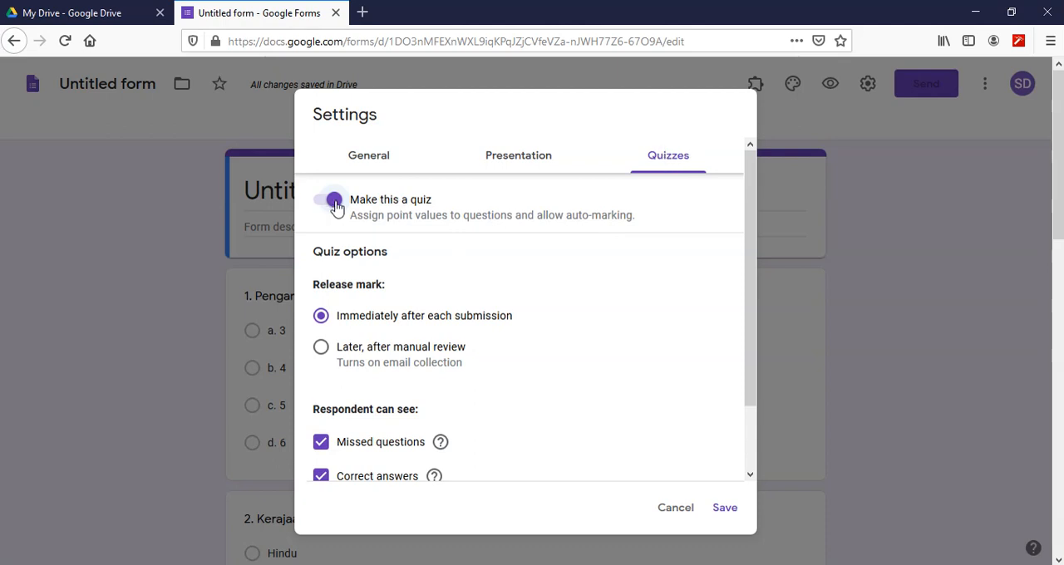
scroll(385, 316, "down", 2)
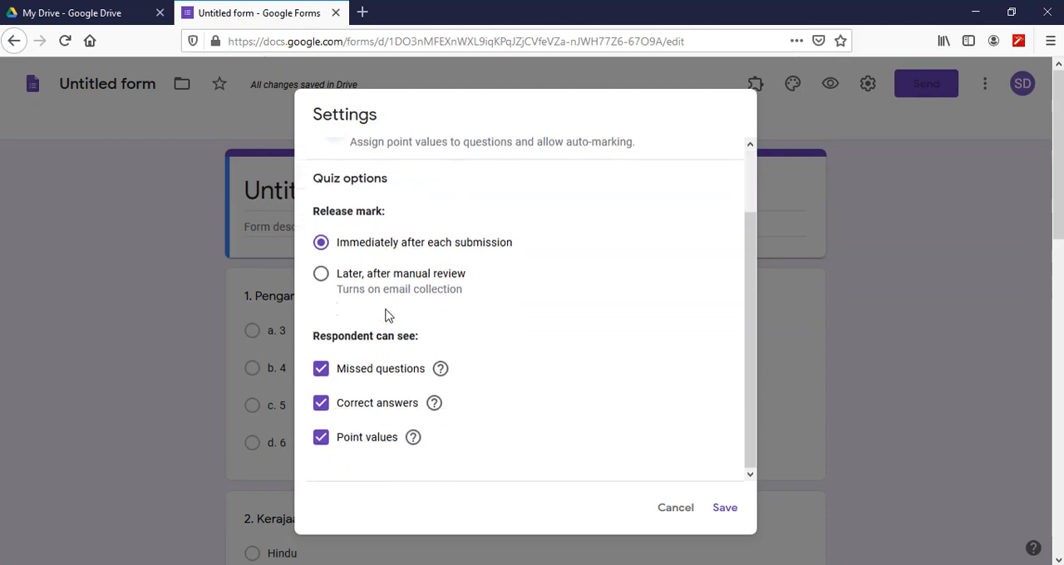
left_click(320, 370)
left_click(321, 404)
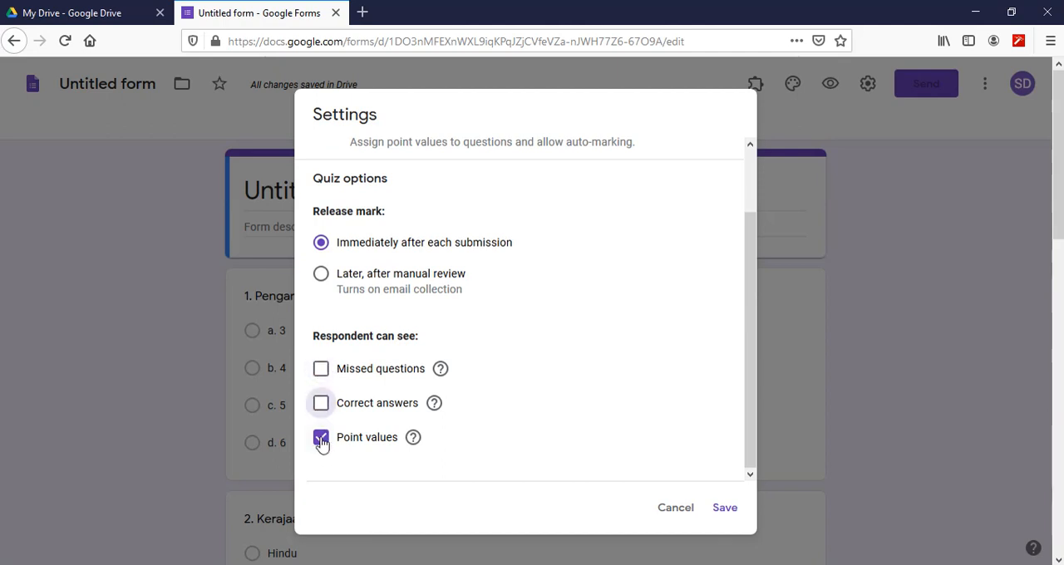
left_click(322, 438)
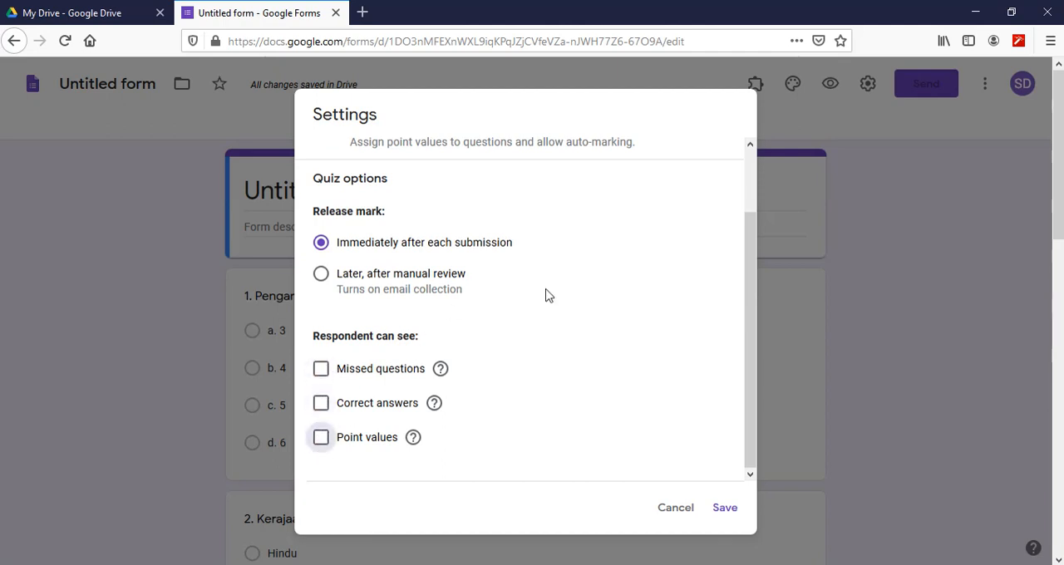
left_click(729, 517)
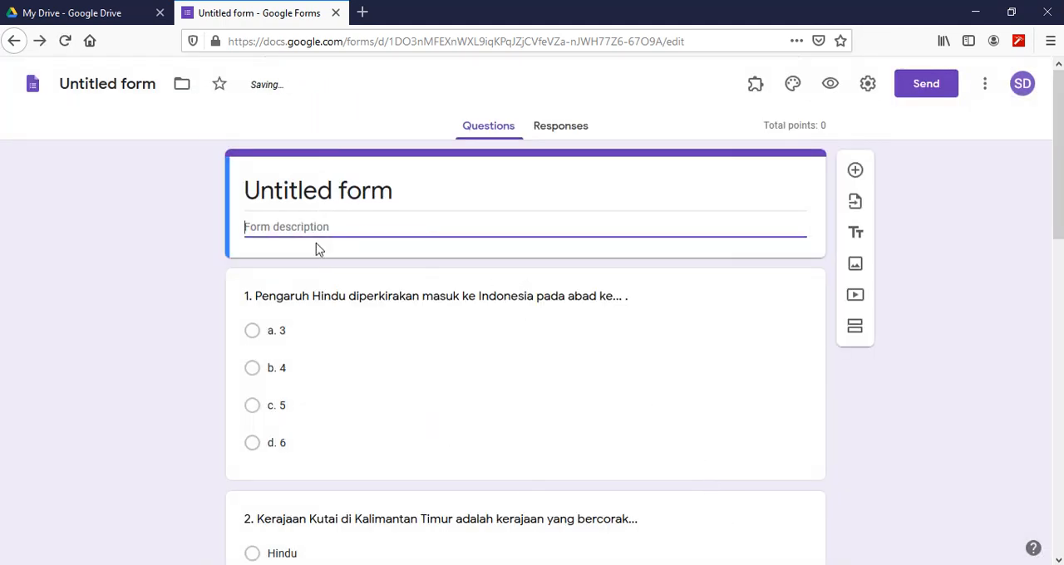
- Set the form's title to "Judul Form" and its description to "Deskripsi"
left_click(331, 188)
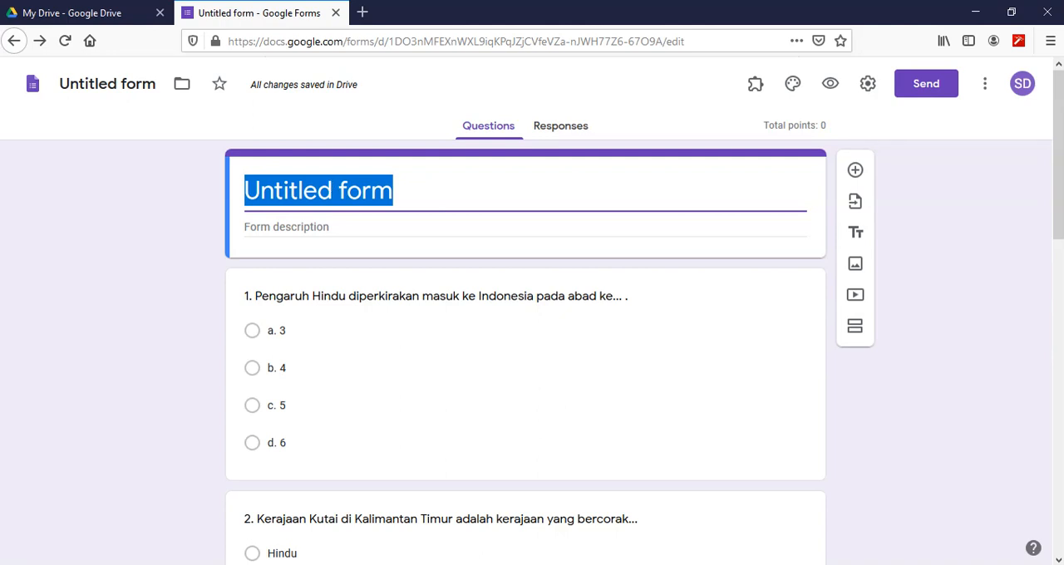
type("Ju")
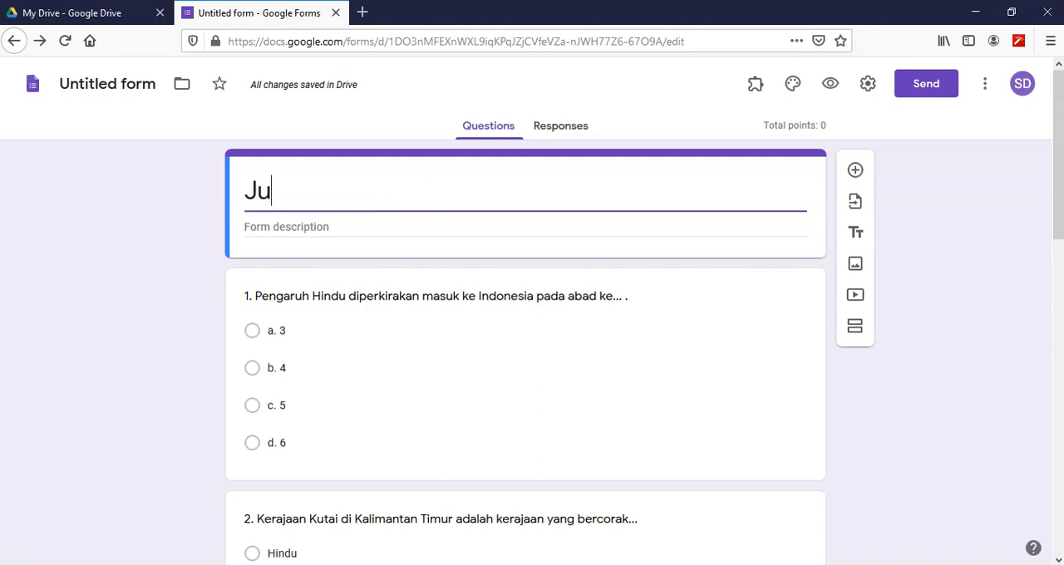
type("dul Form")
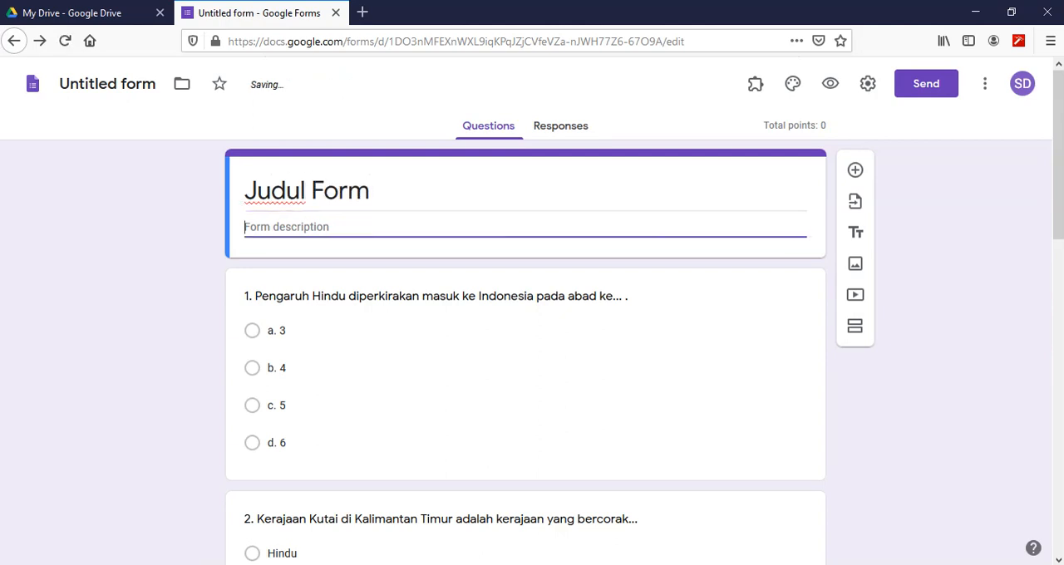
type("Deskripsi")
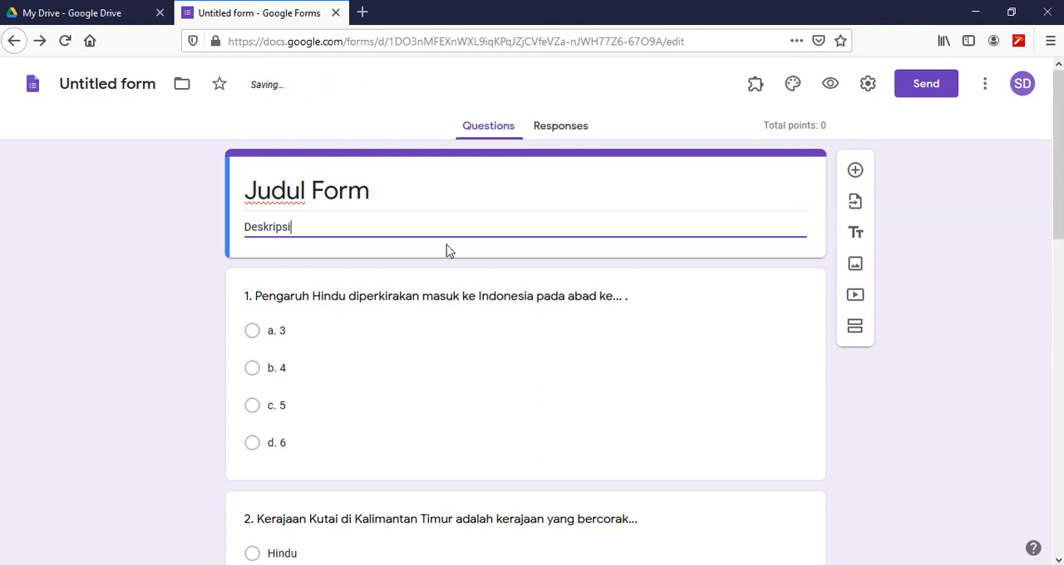
- Set question 1's answer key to "a. 3", worth 10 points
scroll(333, 314, "down", 2)
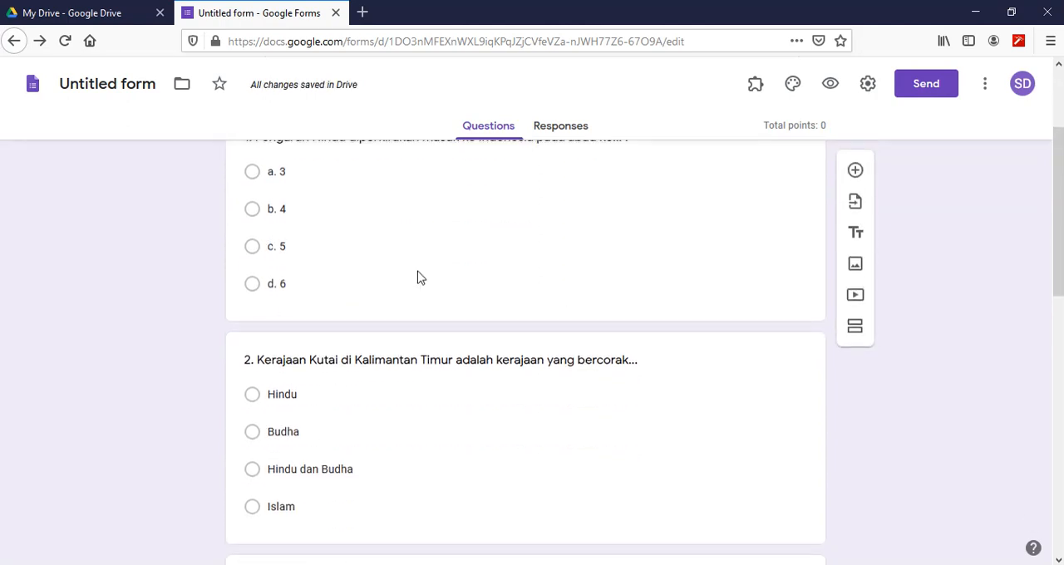
scroll(420, 274, "up", 1)
scroll(420, 271, "up", 1)
left_click(314, 301)
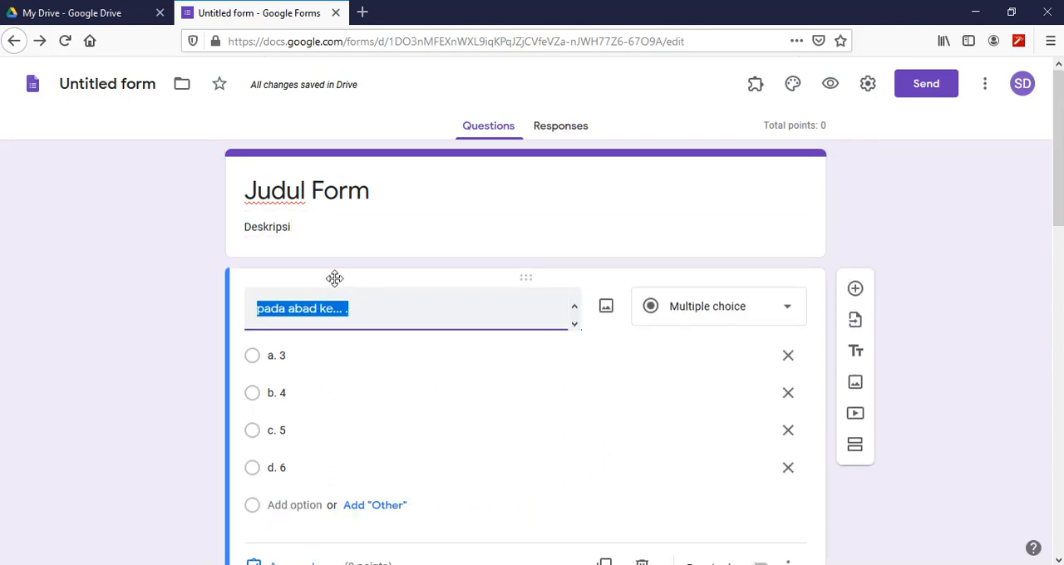
scroll(333, 283, "down", 3)
left_click(291, 333)
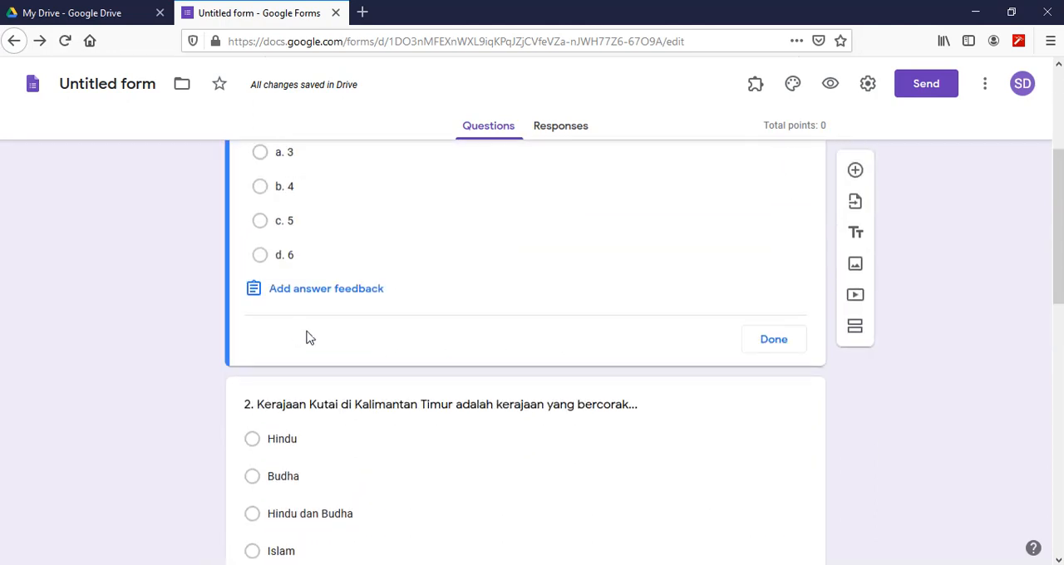
scroll(349, 284, "up", 1)
left_click(259, 231)
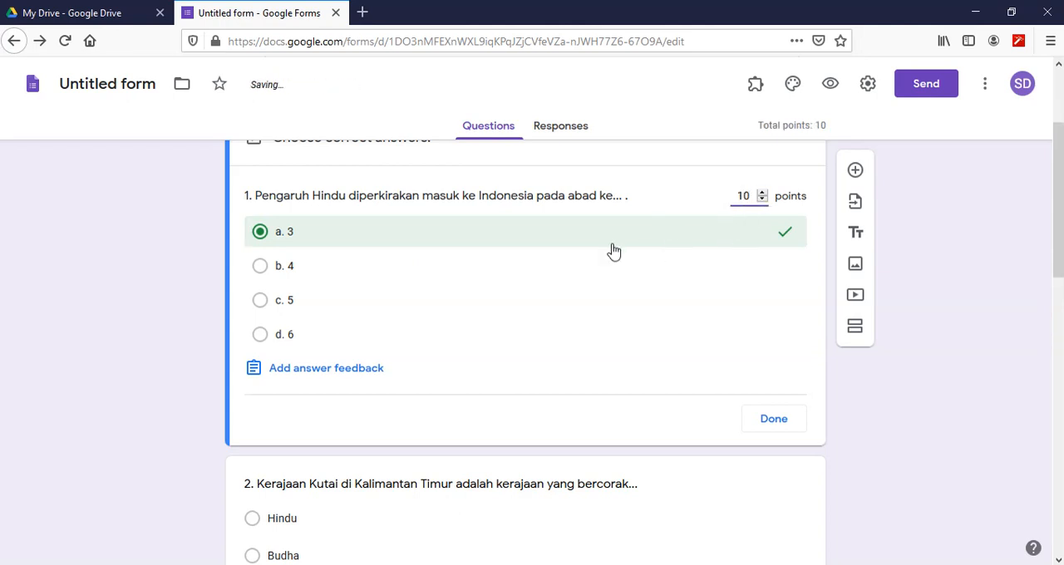
scroll(483, 340, "down", 1)
left_click(772, 349)
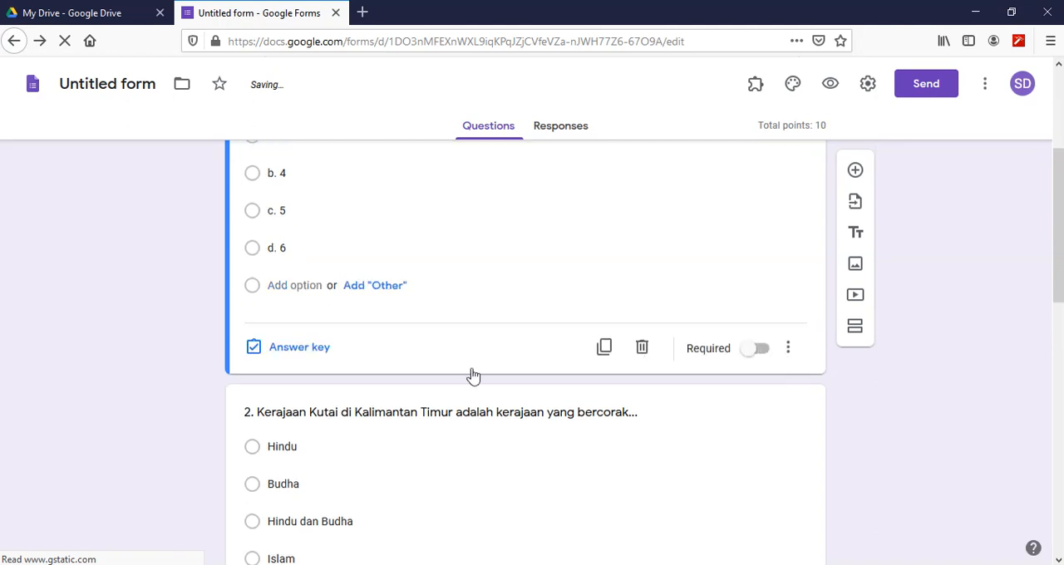
- Set question 2's answer key to "Islam", worth 10 points
scroll(471, 375, "down", 3)
left_click(313, 319)
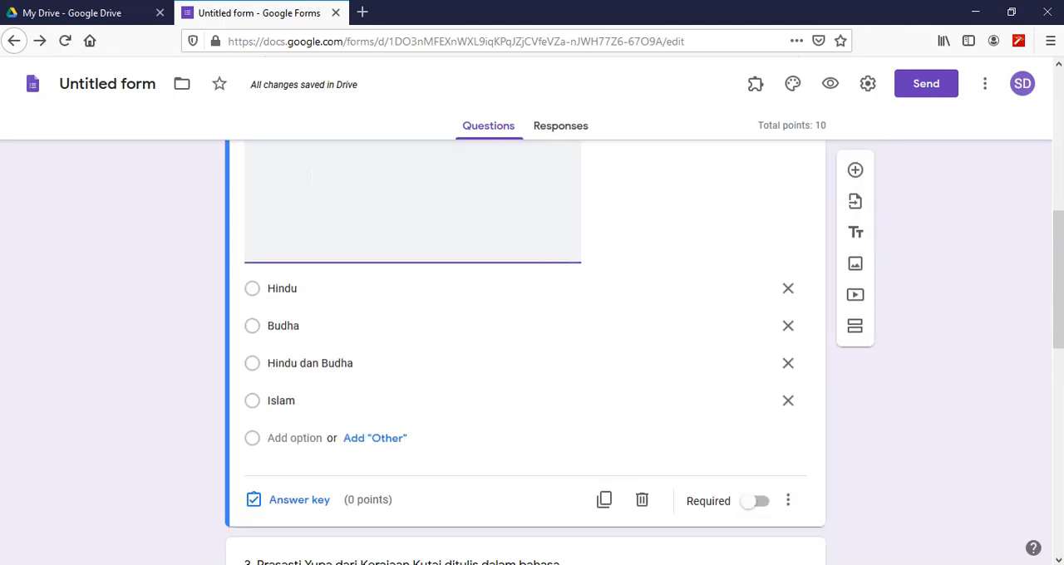
left_click(300, 500)
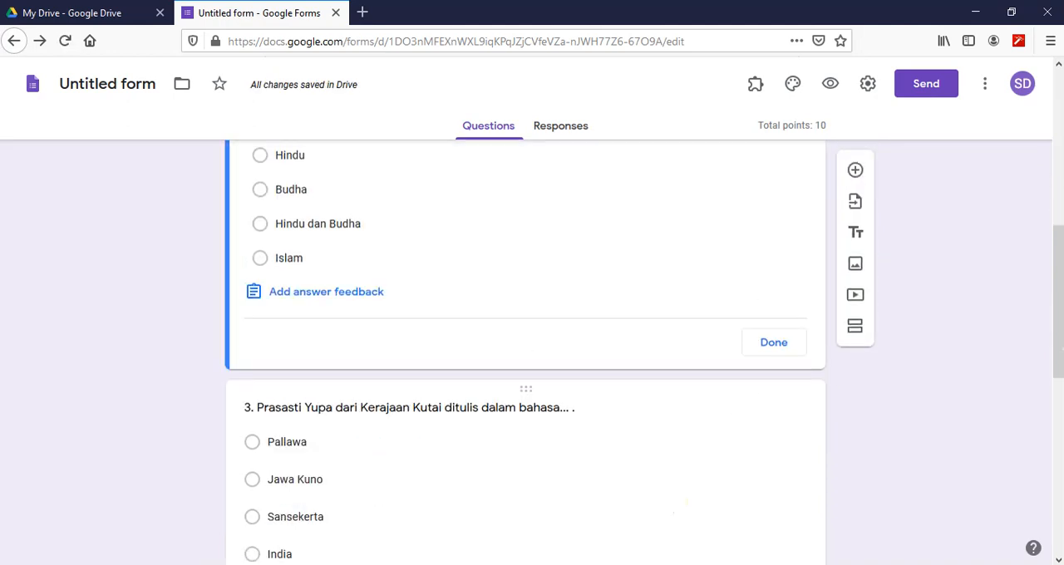
left_click(260, 337)
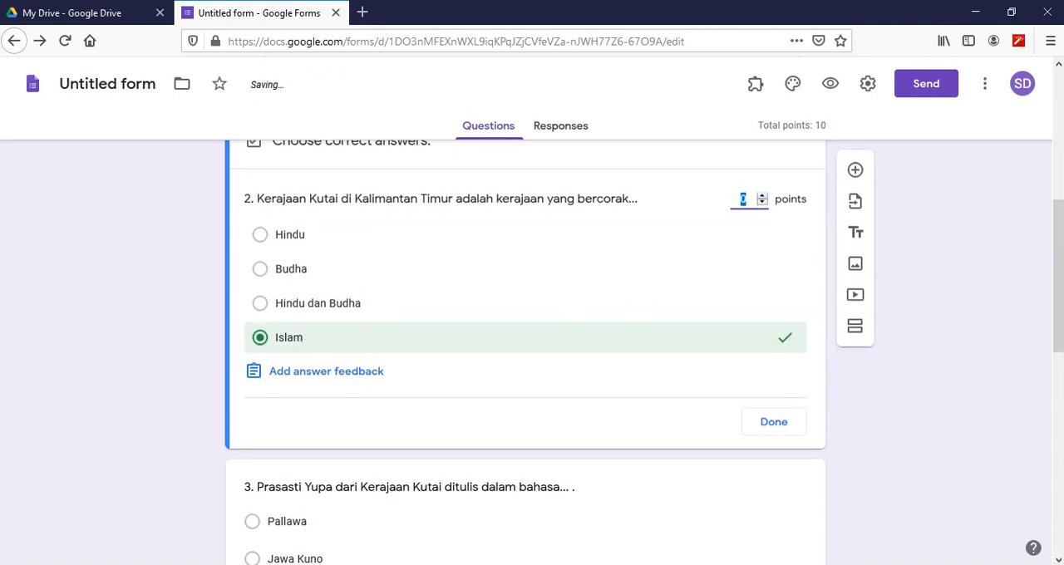
type("10")
left_click(776, 425)
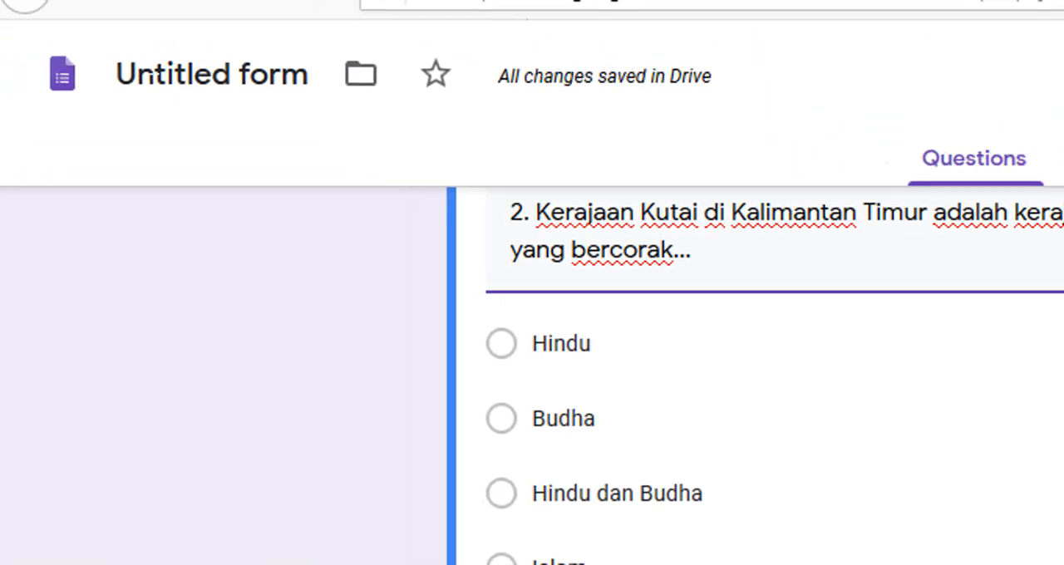
- Name the form file "Judul Form", matching the form's title
left_click(163, 77)
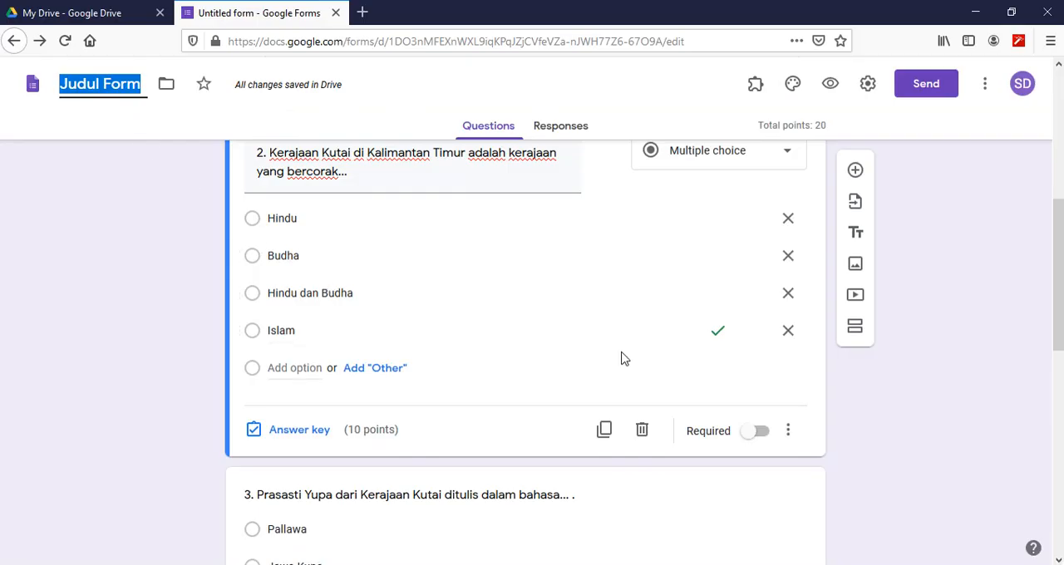
- Preview the form and examine the order in which its questions appear
scroll(623, 359, "up", 3)
scroll(526, 353, "up", 2)
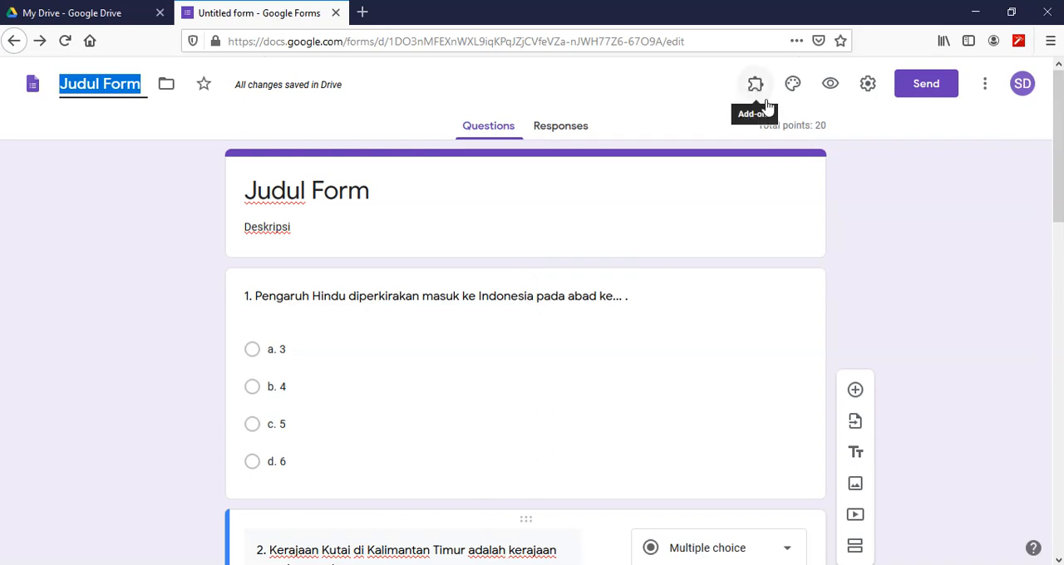
left_click(831, 86)
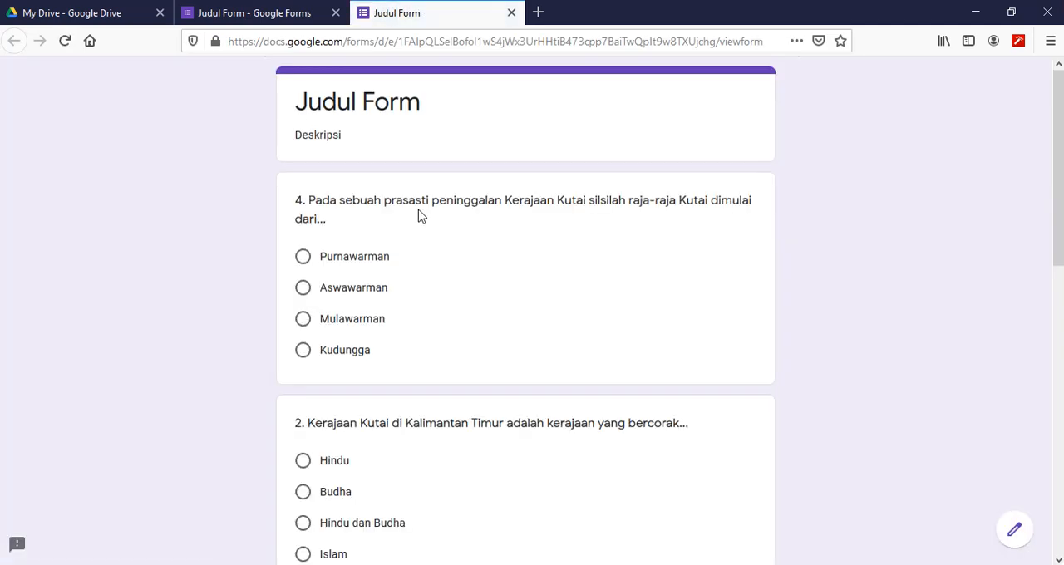
scroll(420, 216, "down", 5)
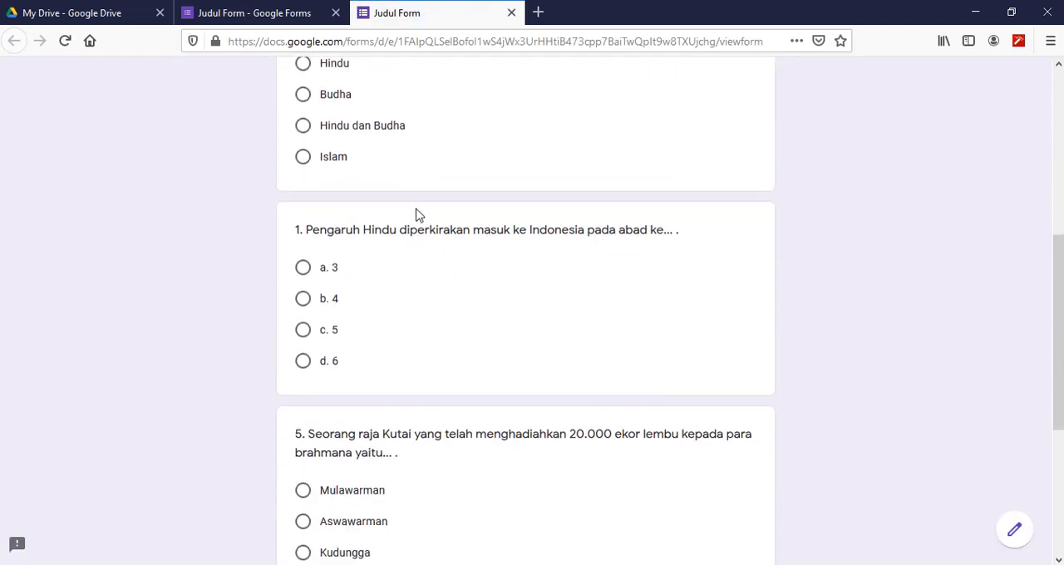
scroll(417, 214, "down", 1)
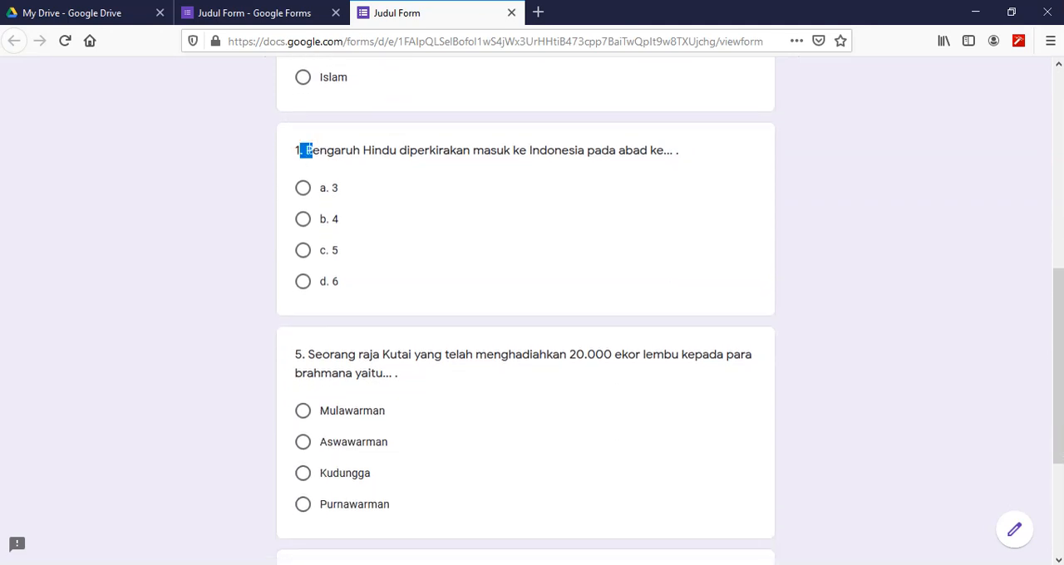
left_click_drag(306, 152, 284, 155)
scroll(291, 159, "up", 3)
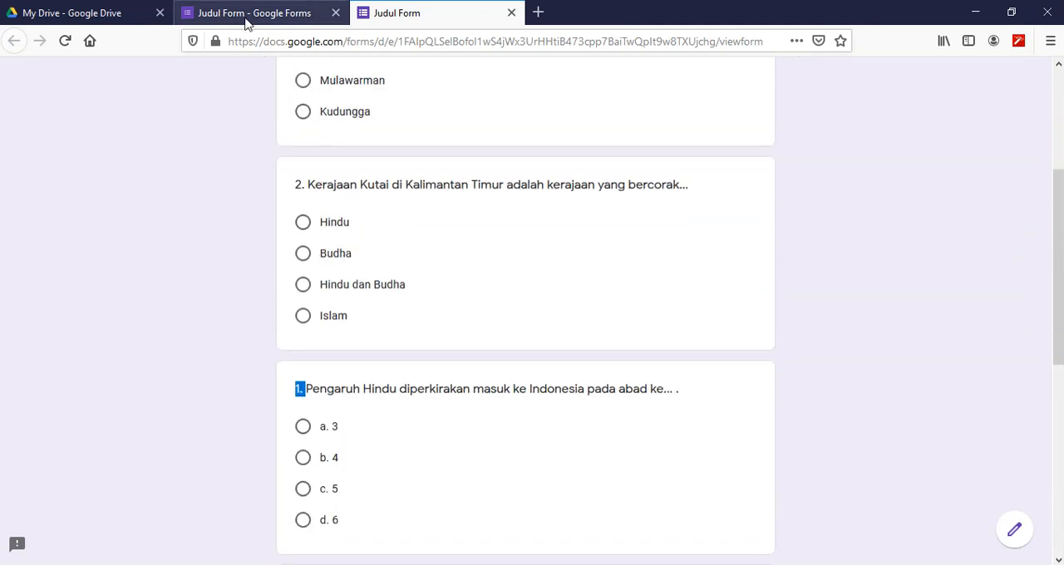
- Turn off shuffling of the question order in the form's presentation settings and save them
left_click(246, 23)
left_click(867, 87)
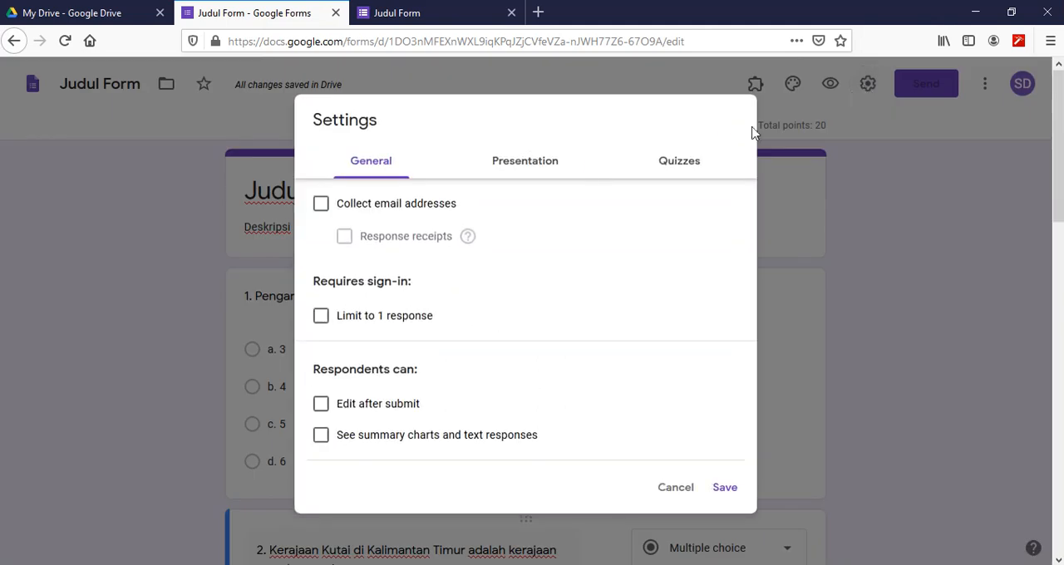
left_click(520, 166)
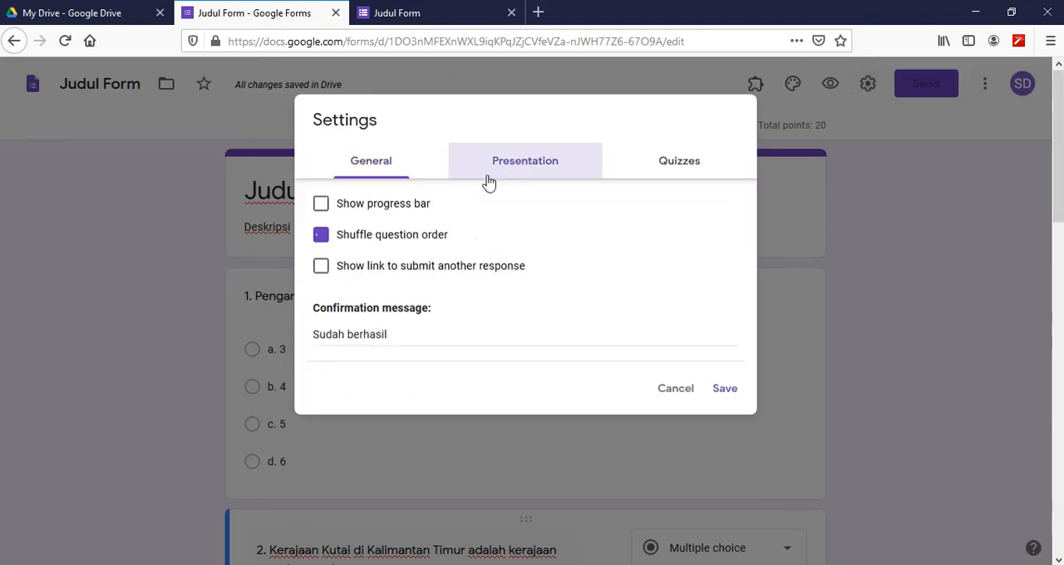
left_click(321, 235)
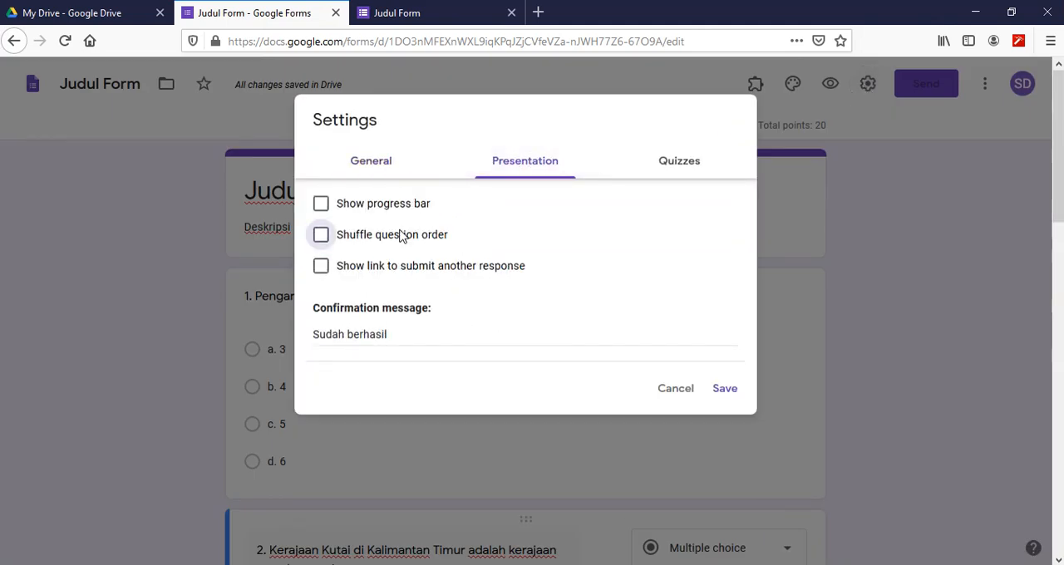
left_click(725, 395)
- Reload the form preview and check the order of the questions
left_click(408, 11)
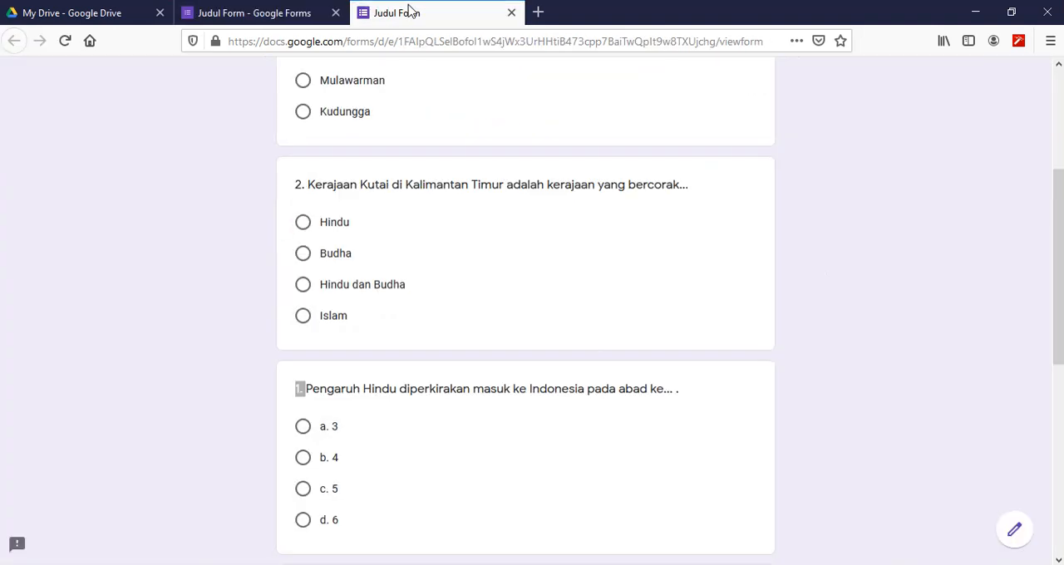
left_click(65, 41)
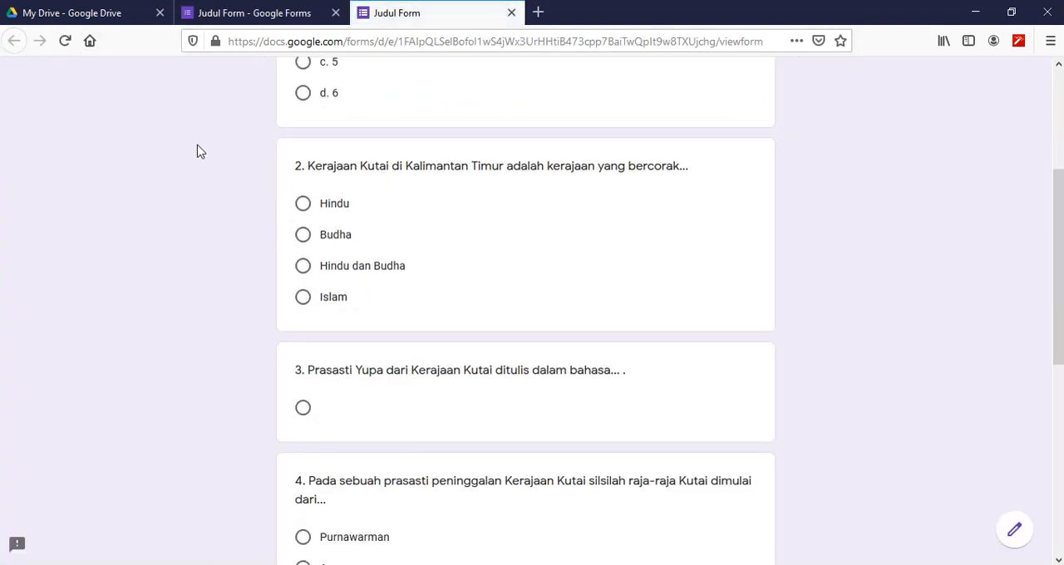
scroll(416, 232, "up", 3)
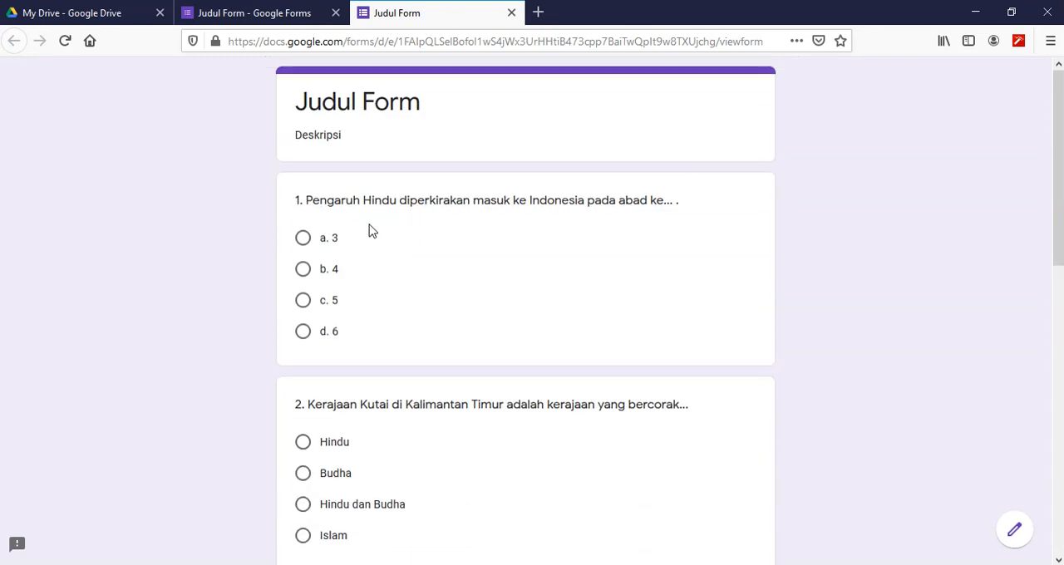
scroll(371, 231, "down", 4)
scroll(371, 232, "up", 4)
- Back in the form editor, add a short-answer question titled "Nama" after question 1 and make it required
left_click(266, 12)
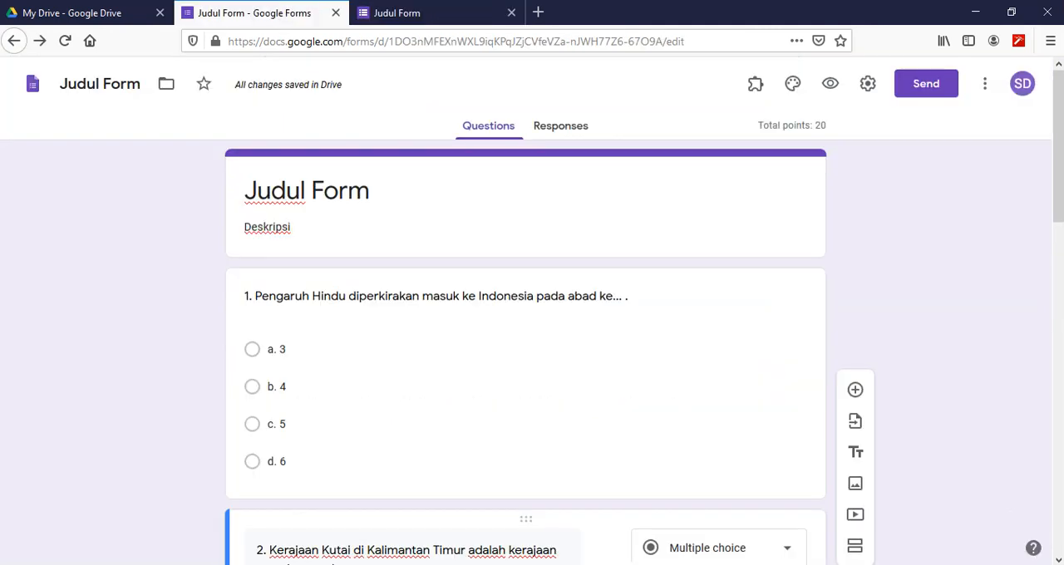
left_click(325, 294)
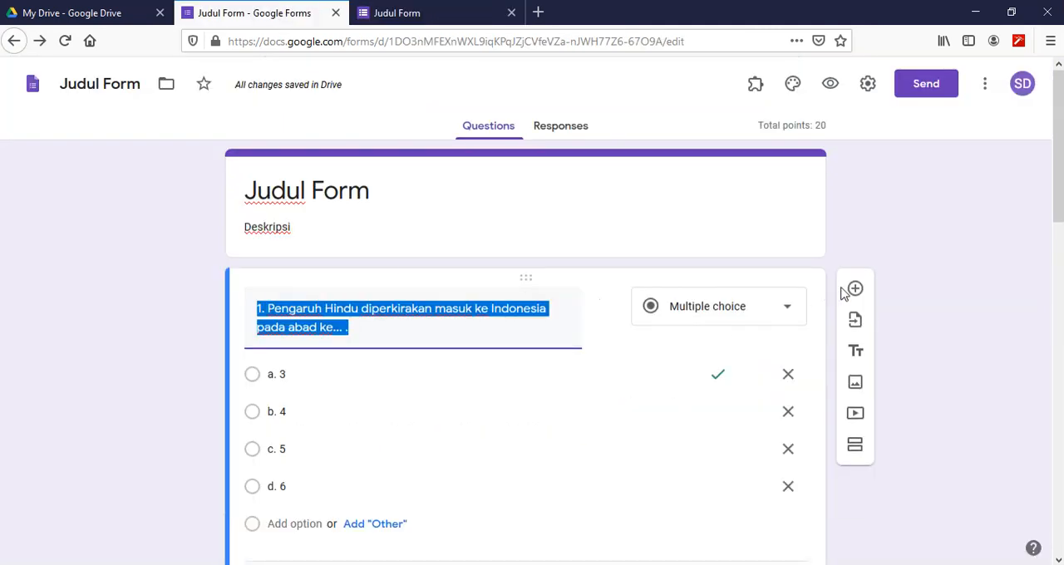
left_click(857, 291)
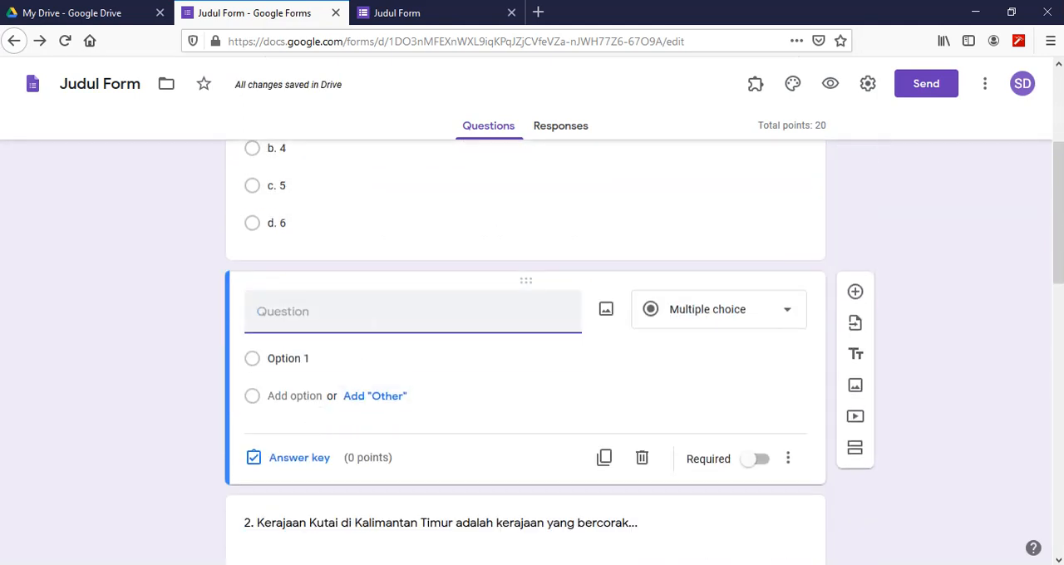
type("Nama")
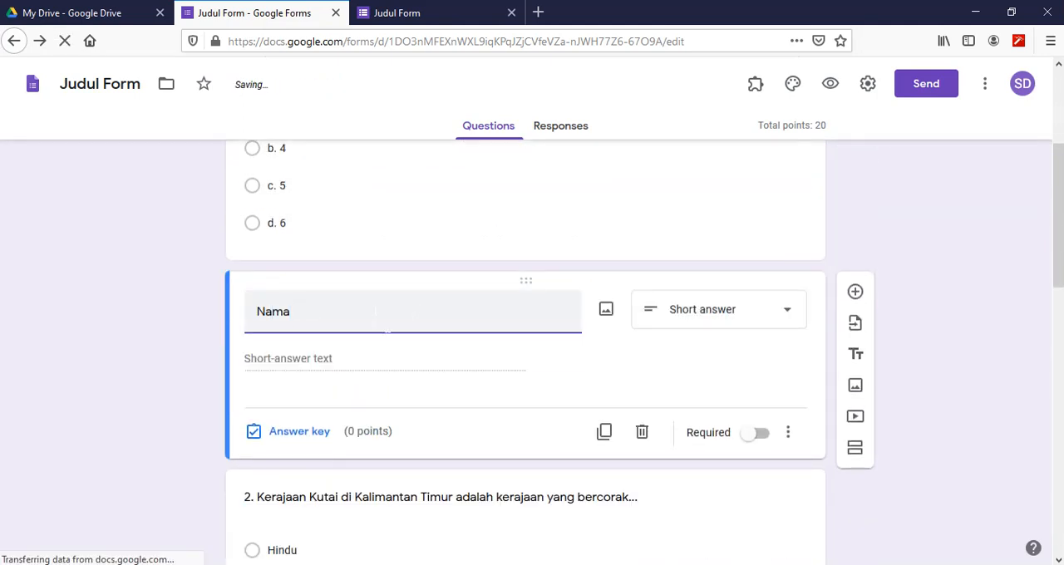
left_click(299, 434)
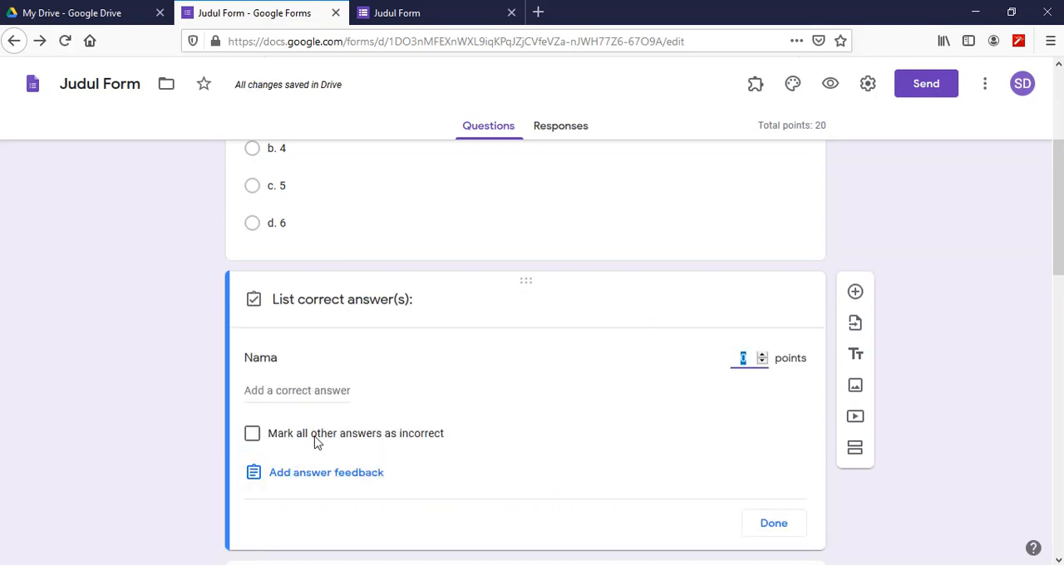
left_click(789, 526)
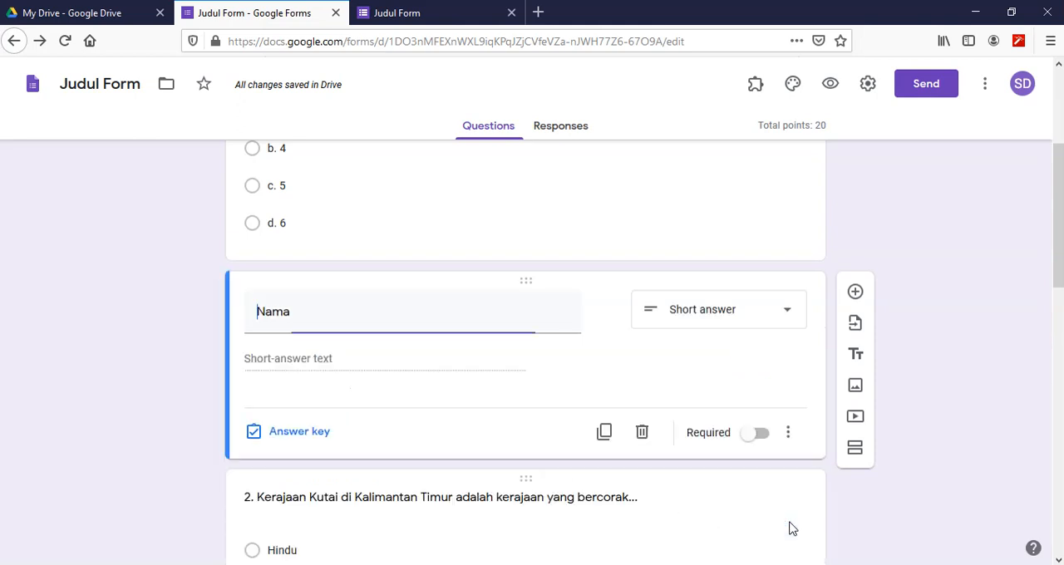
left_click(757, 434)
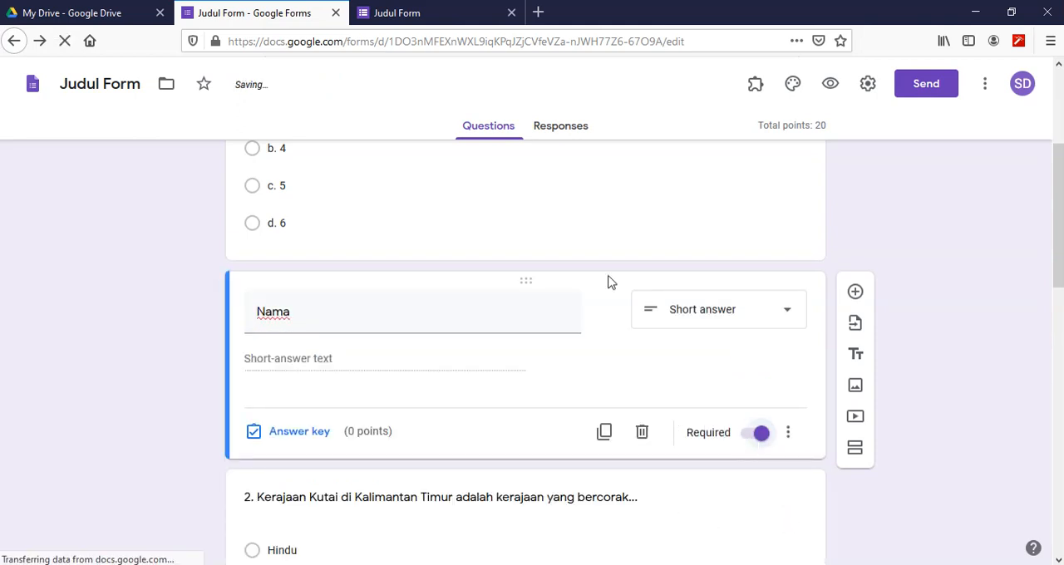
- Make question 1, about the arrival of Hindu influence in Indonesia, required
scroll(608, 261, "up", 3)
left_click(328, 310)
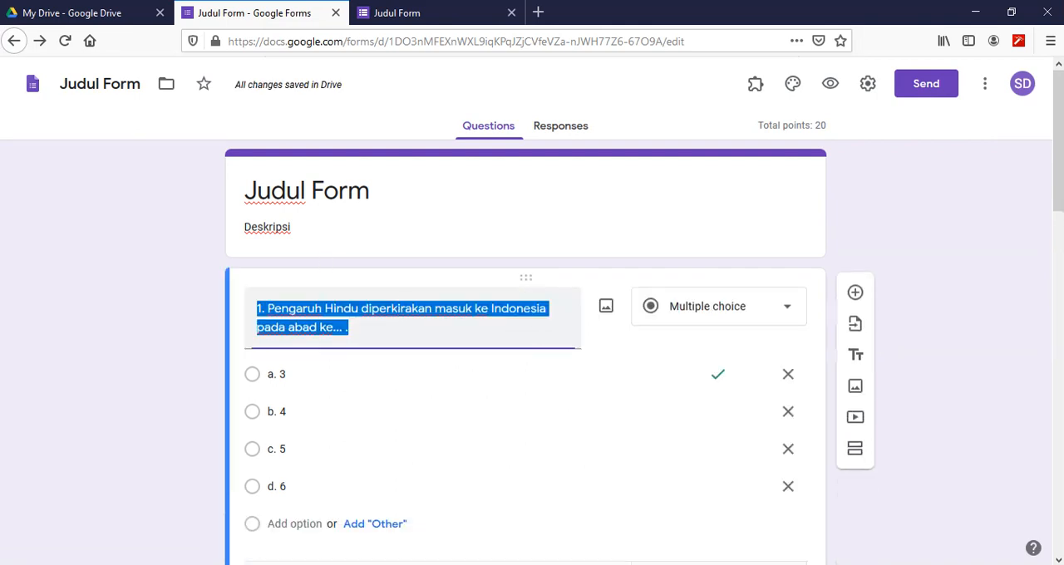
scroll(670, 427, "down", 4)
left_click(753, 279)
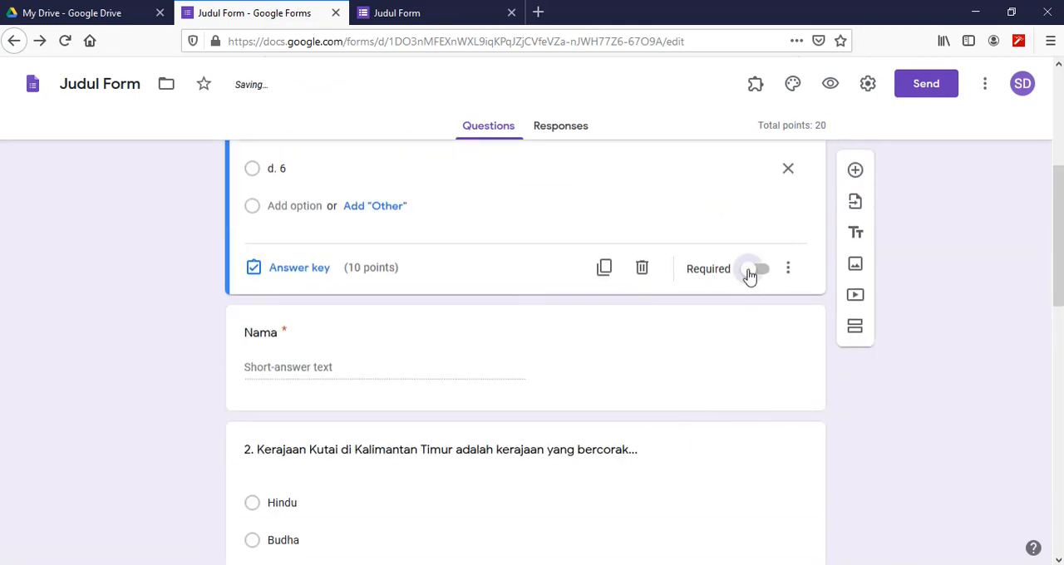
- Move the "Nama" question above question 1, so it directly follows the form's title block
left_click(289, 334)
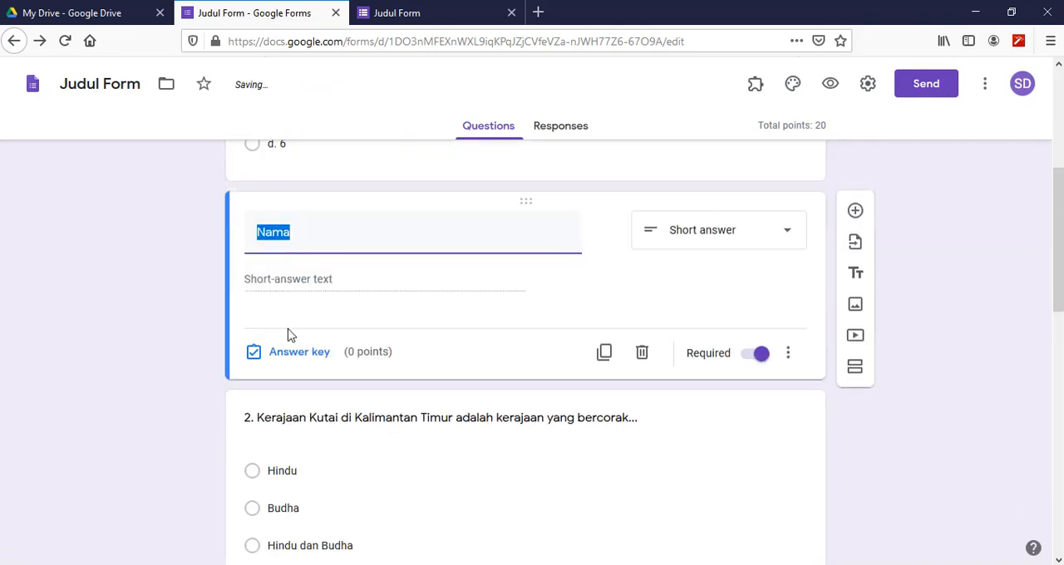
scroll(585, 264, "up", 2)
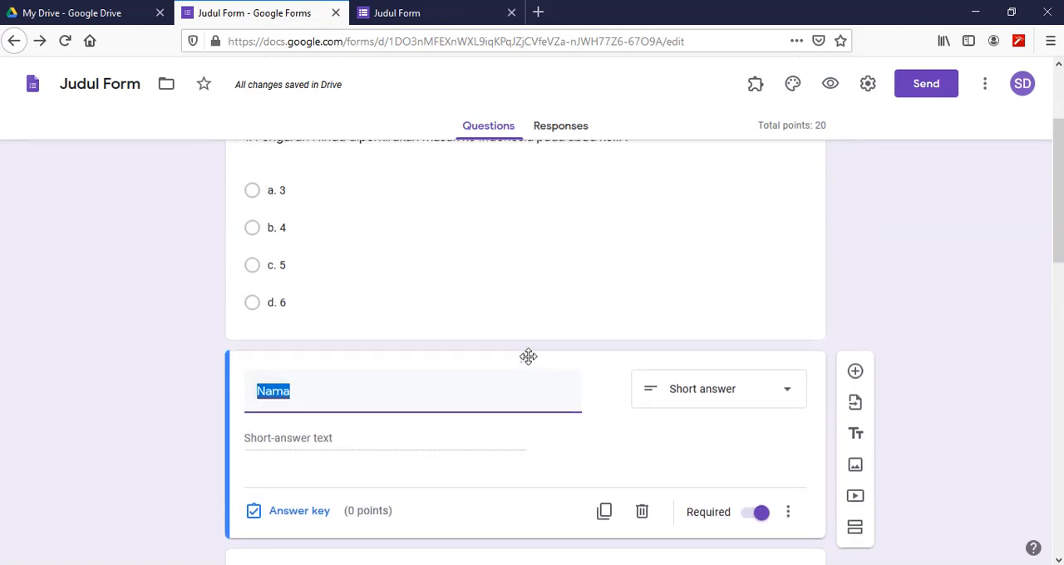
scroll(532, 374, "up", 2)
scroll(538, 466, "down", 1)
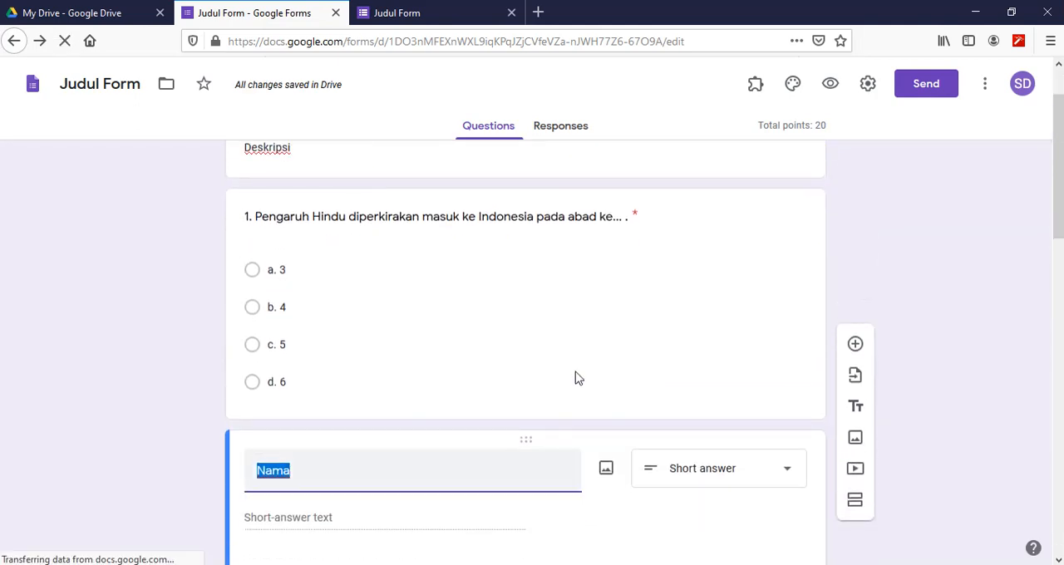
left_click_drag(535, 333, 533, 404)
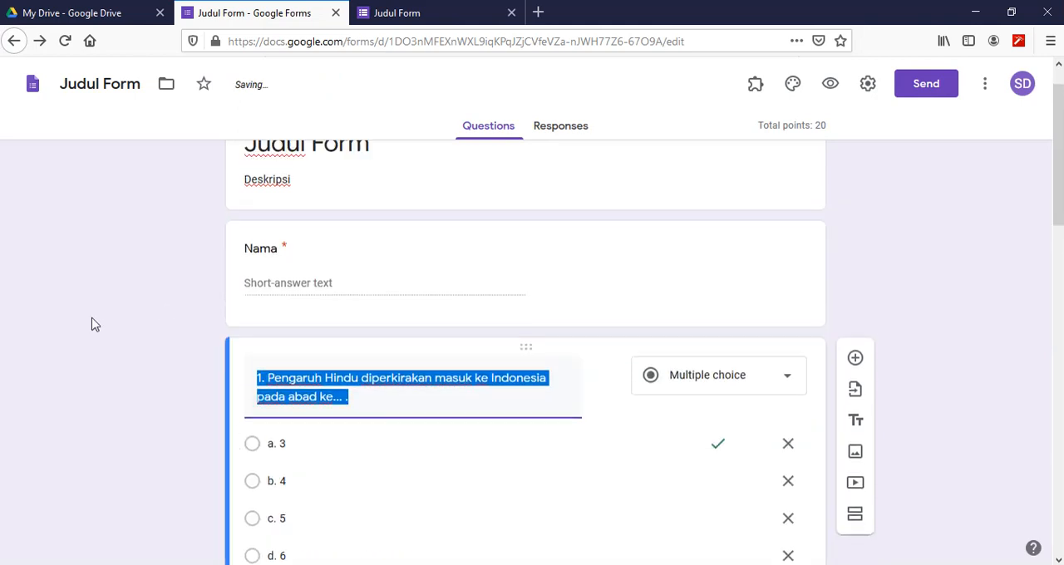
- Close the form preview and go from the form editor to the Google Forms home page
scroll(119, 297, "down", 5)
scroll(183, 300, "down", 2)
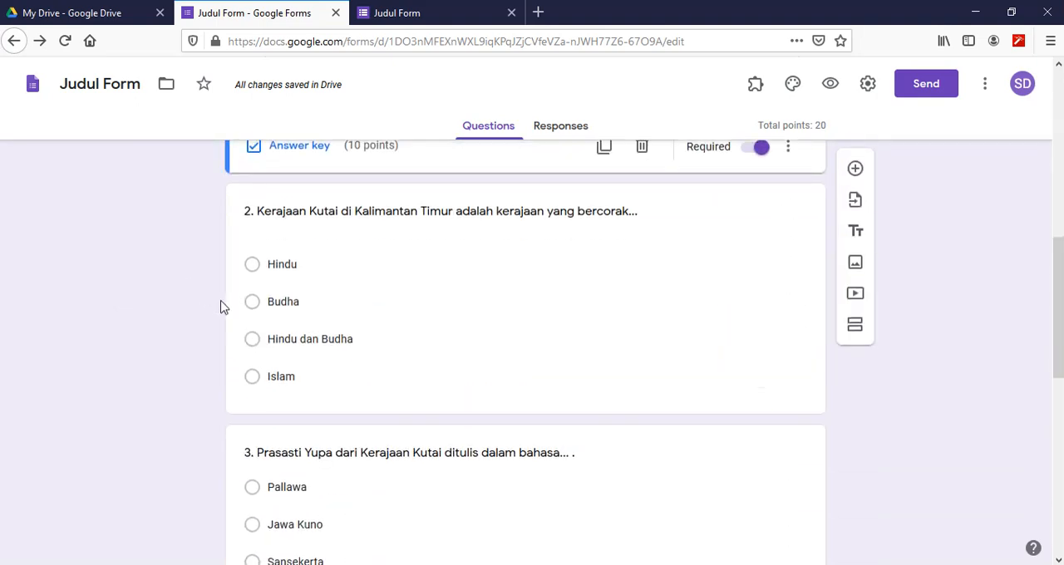
scroll(220, 308, "up", 6)
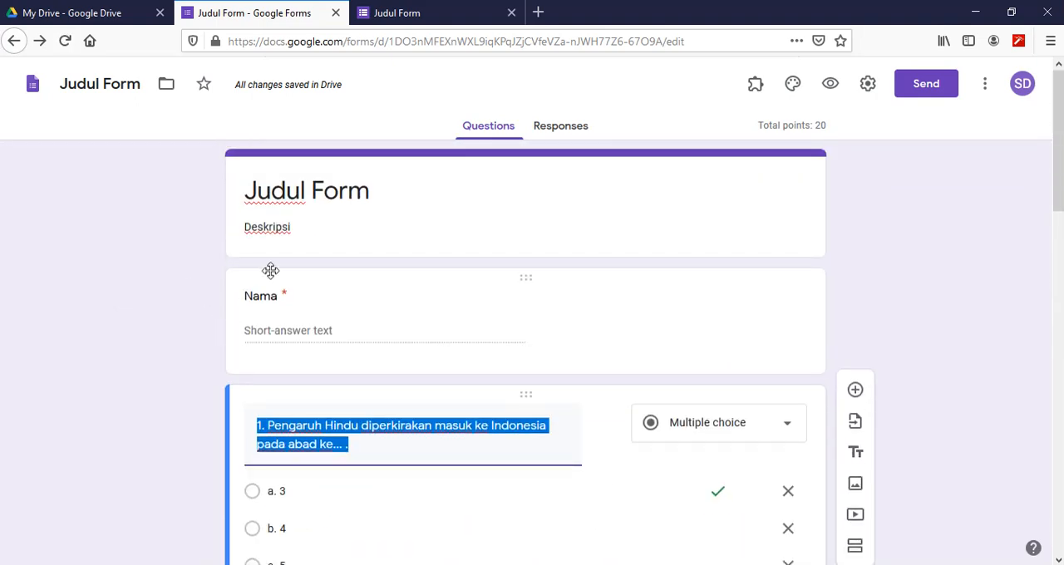
left_click(425, 17)
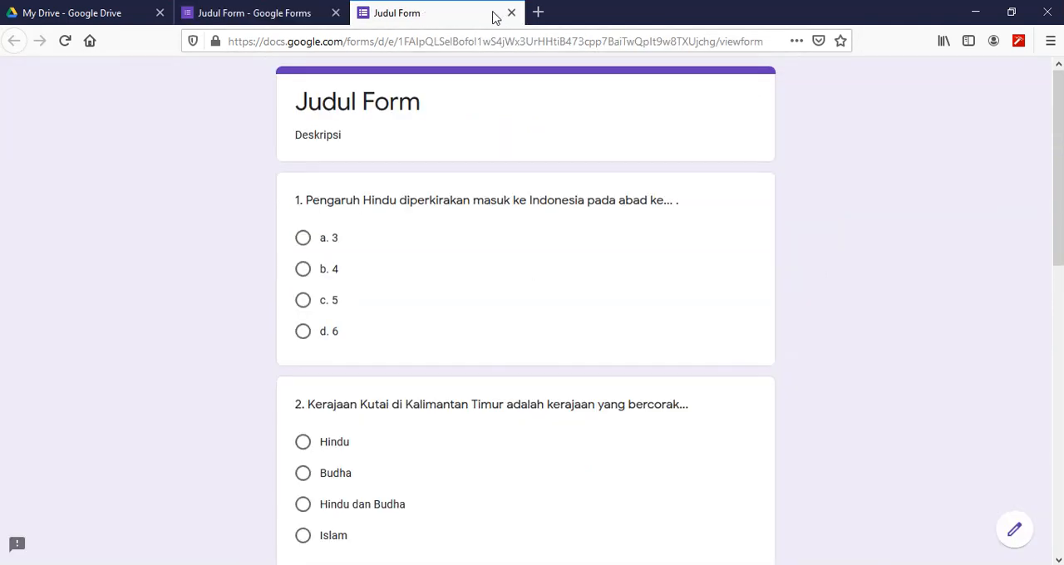
left_click(511, 12)
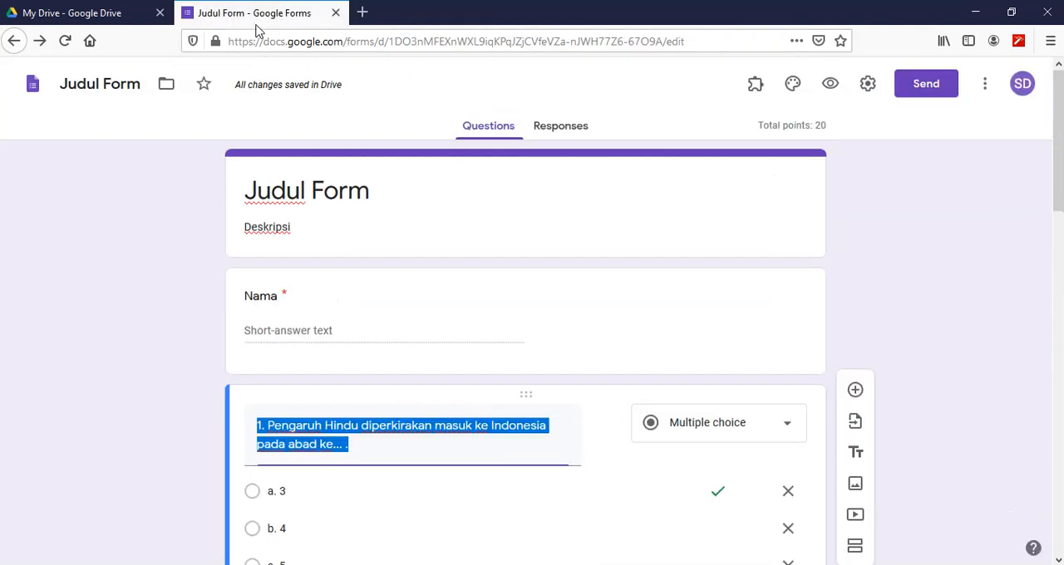
left_click(33, 84)
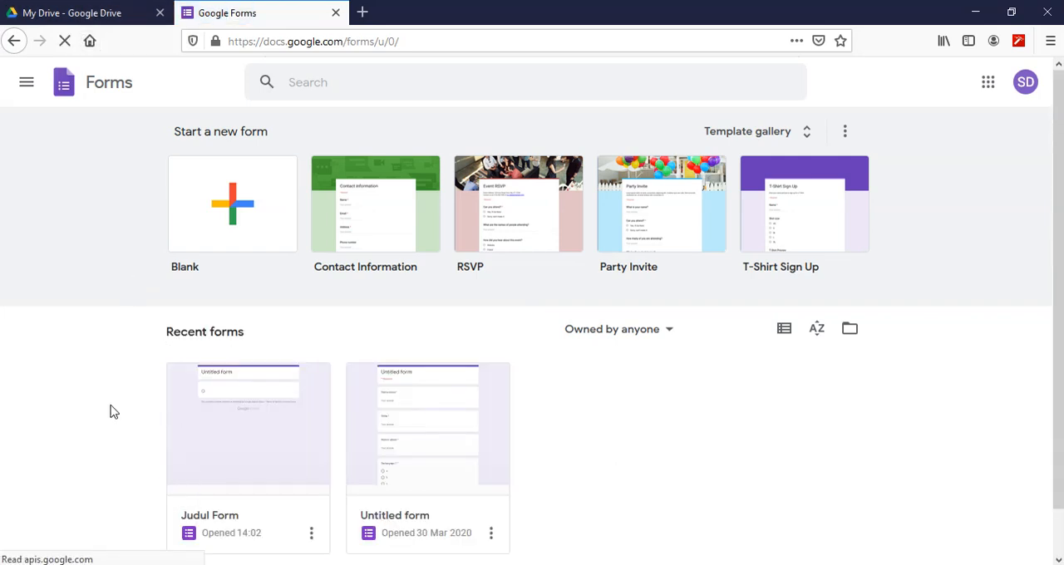
- Switch to File Explorer and open the workbook "contoh soal excel" from the "Contoh soal dari drive" folder in Excel
key("alt+Tab")
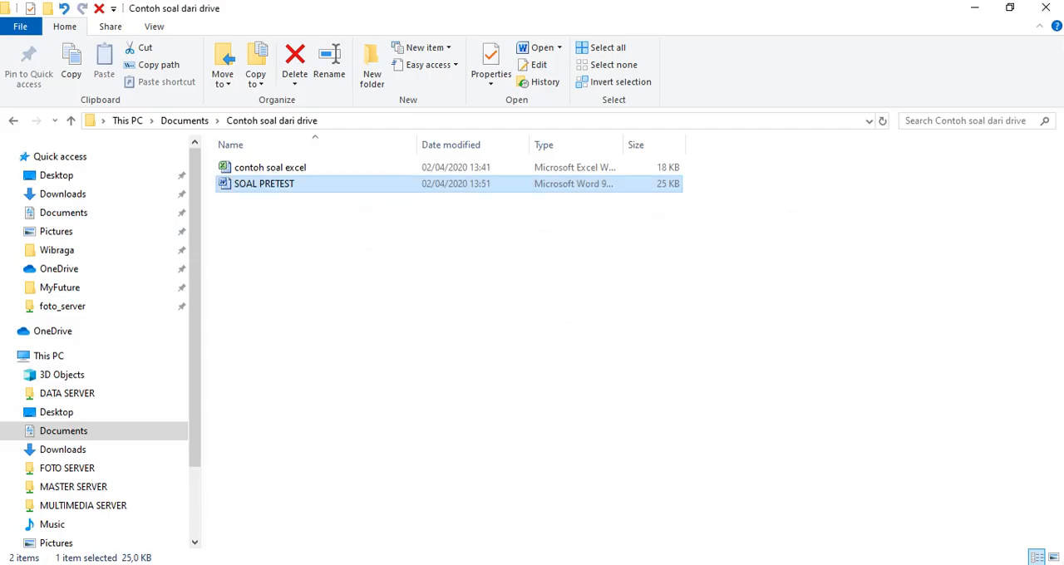
left_click(275, 170)
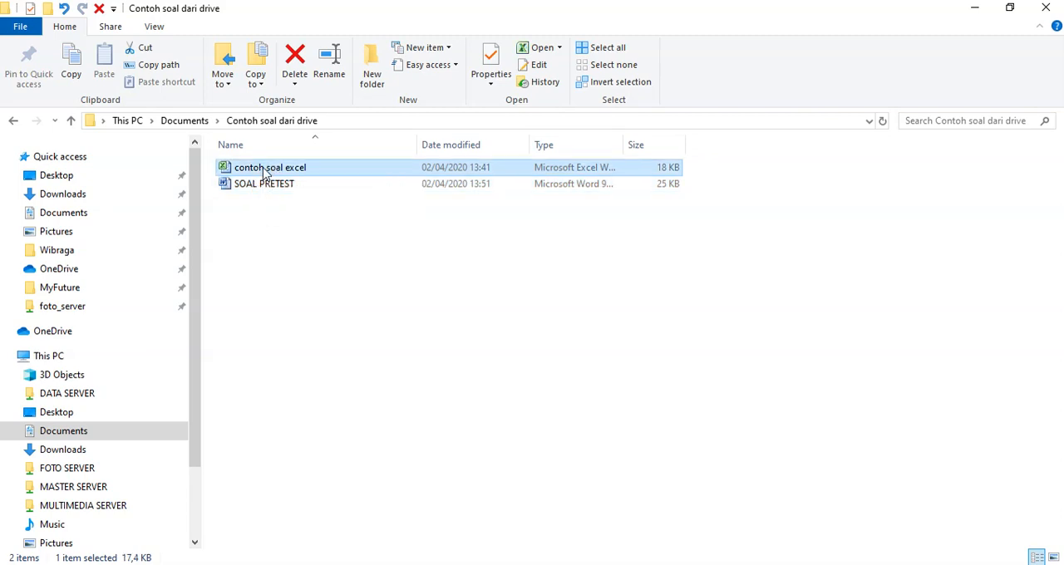
double_click(266, 170)
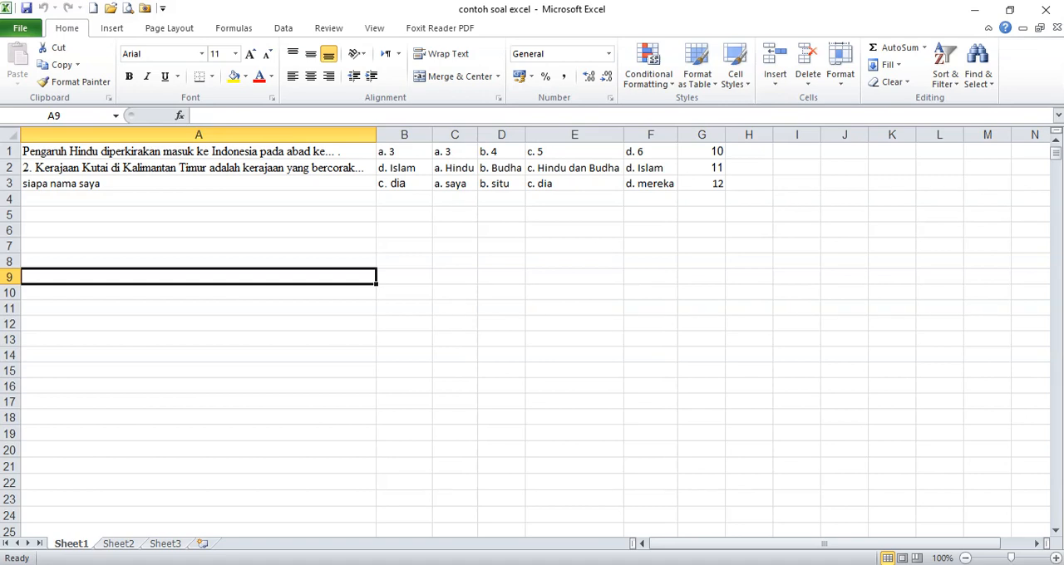
- Examine the question texts in cells A1 to A3 of Sheet1
left_click(201, 241)
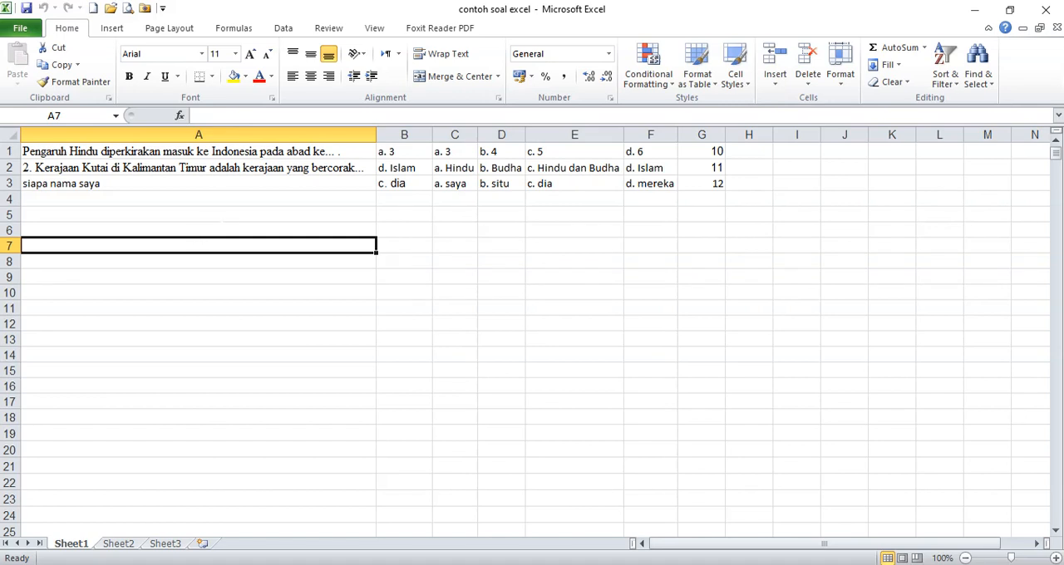
left_click(191, 181)
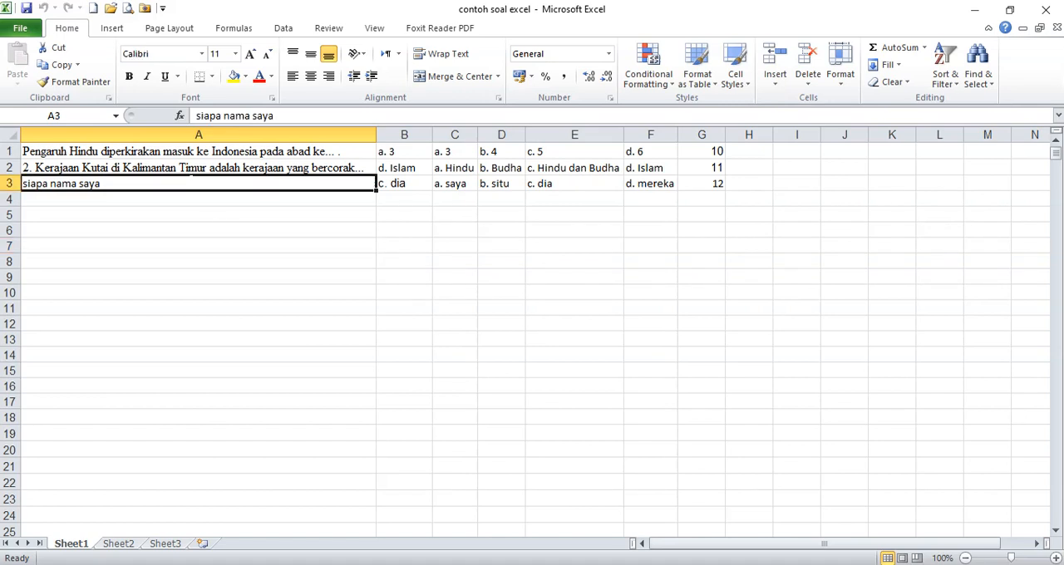
left_click(126, 167)
left_click(75, 151)
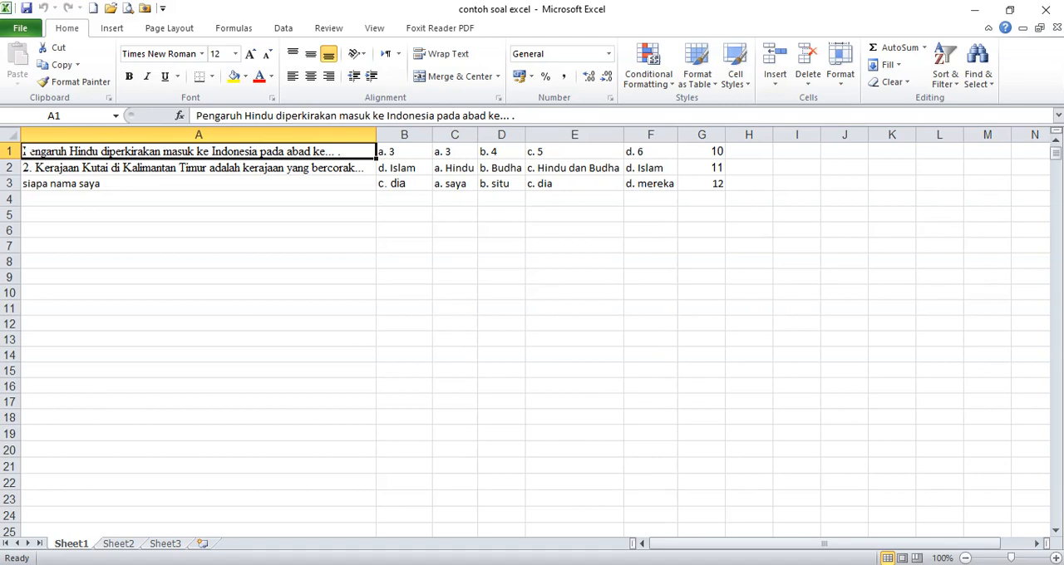
- Number the unnumbered questions by adding "1. " before the text in cell A1 and "3. " before the text in A3
double_click(25, 151)
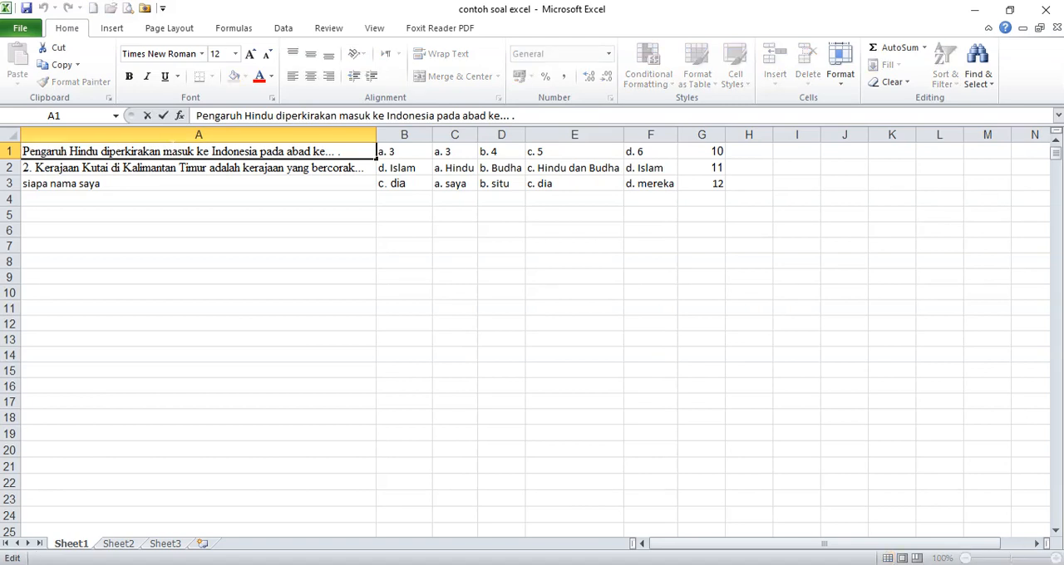
type("1.")
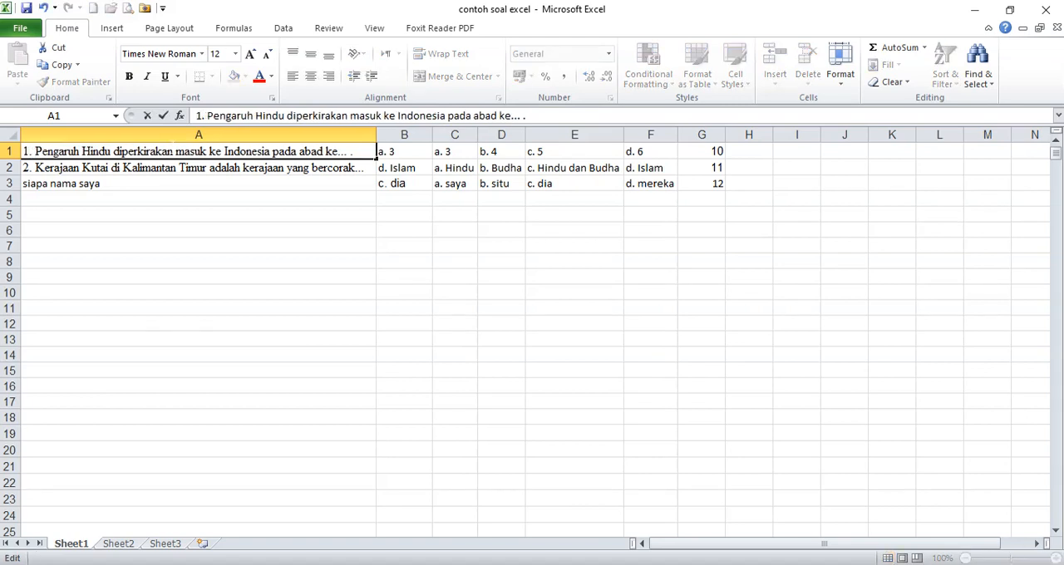
key("Return")
left_click(43, 187)
double_click(48, 183)
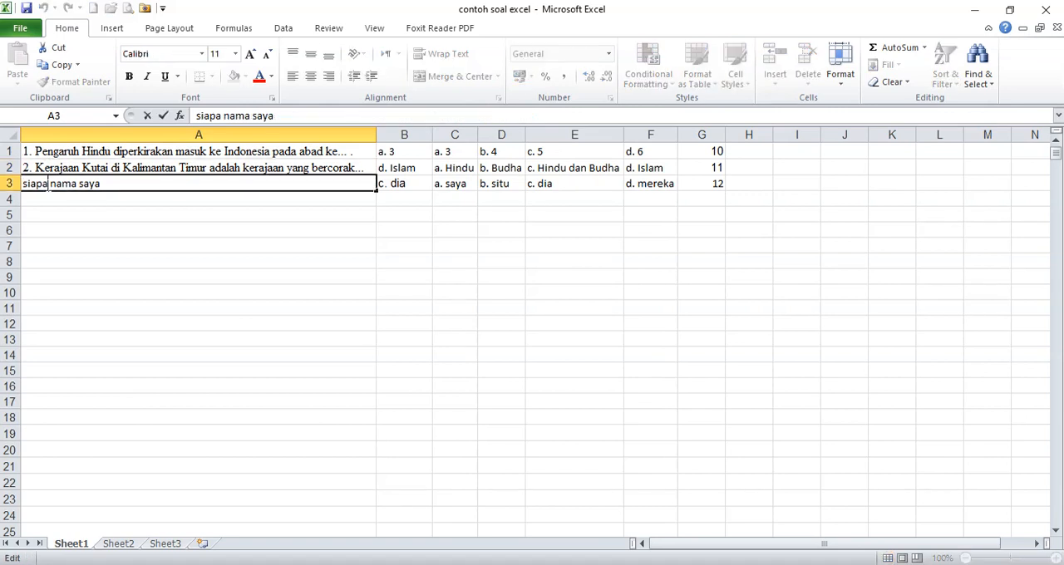
type("2.")
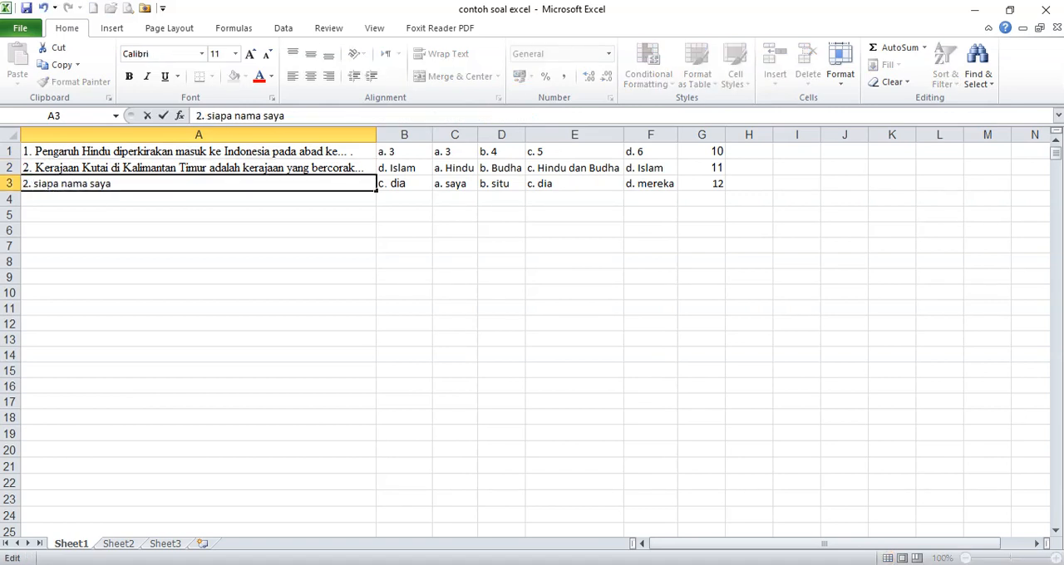
key("BackSpace")
key("BackSpace")
key("BackSpace")
type("3.")
key("Return")
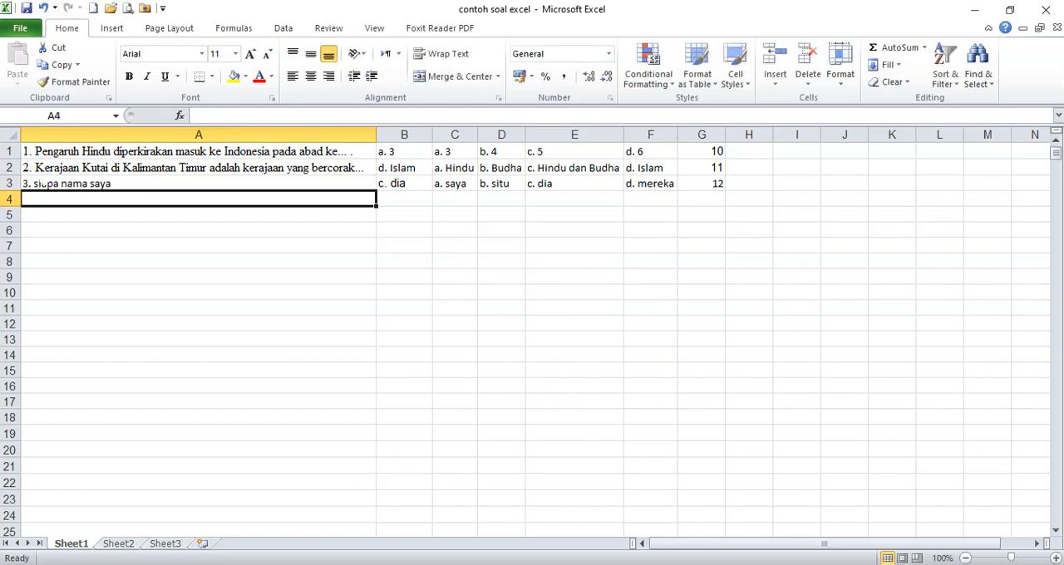
- Examine the layout of Sheet1 by highlighting column A, column B, columns C to F and column G in turn
key("Up")
key("Up")
key("Up")
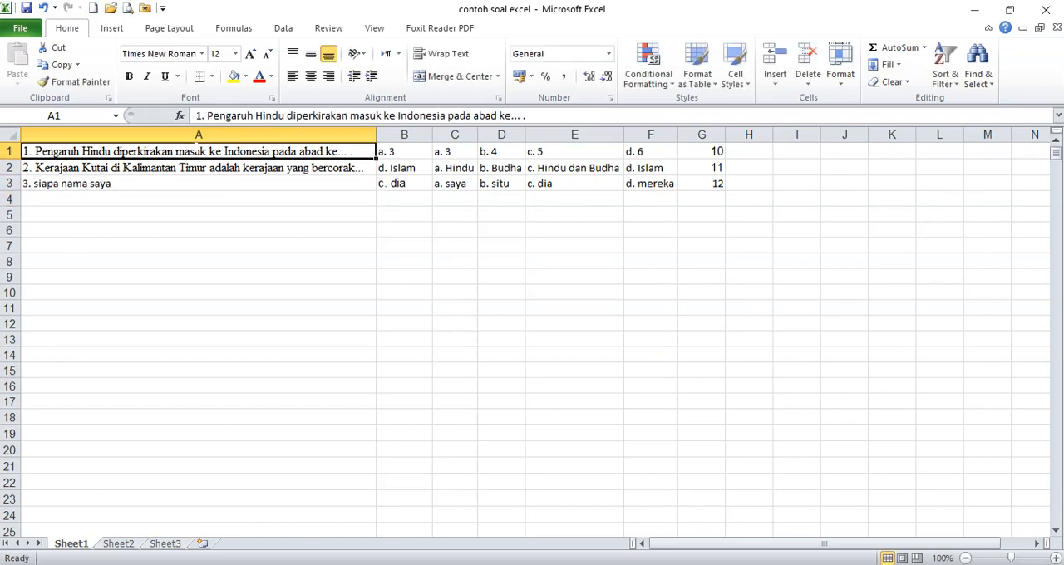
left_click(234, 133)
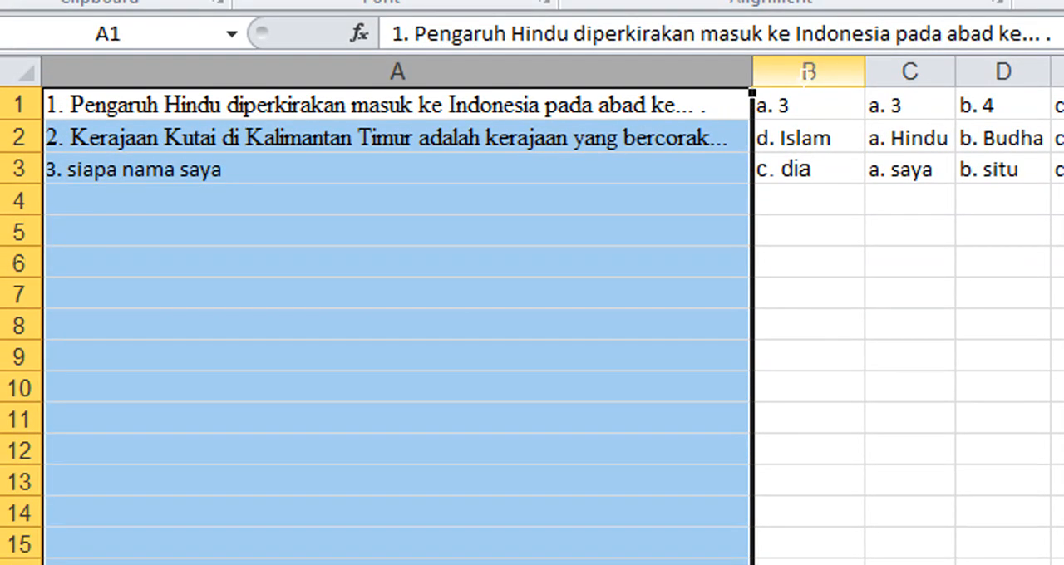
left_click(835, 65)
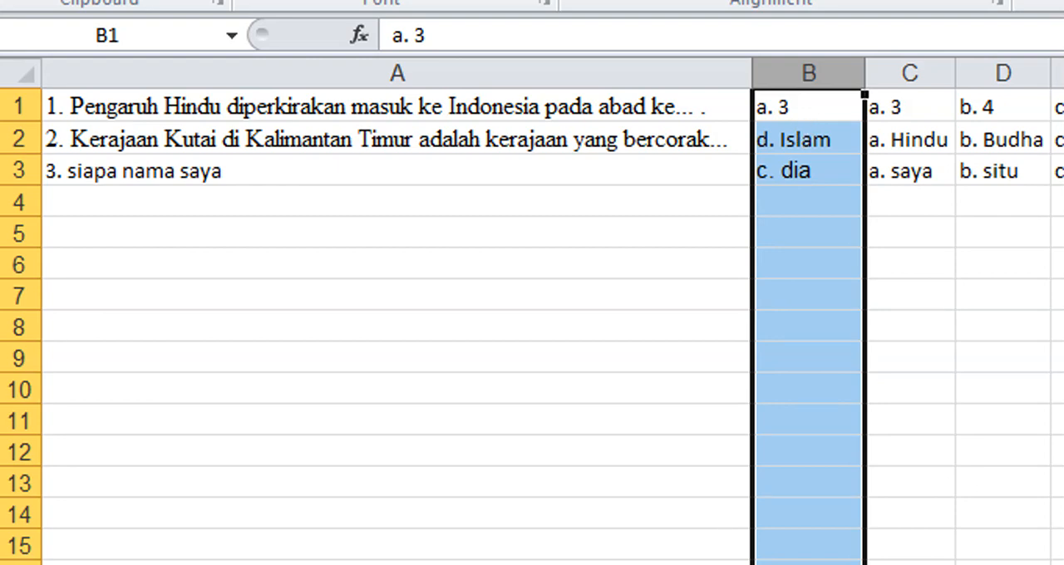
left_click_drag(907, 73, 1063, 78)
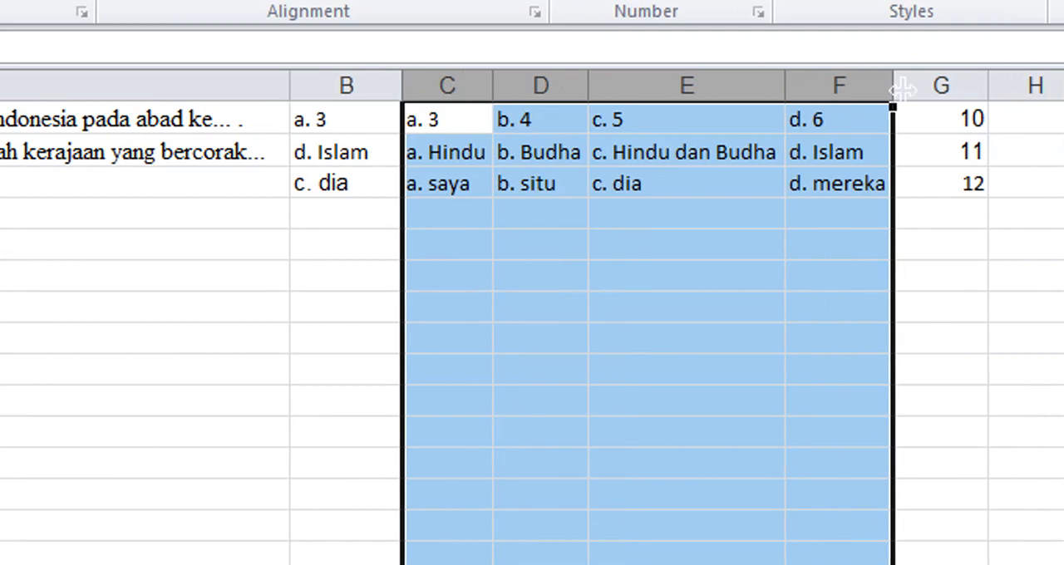
left_click(906, 89)
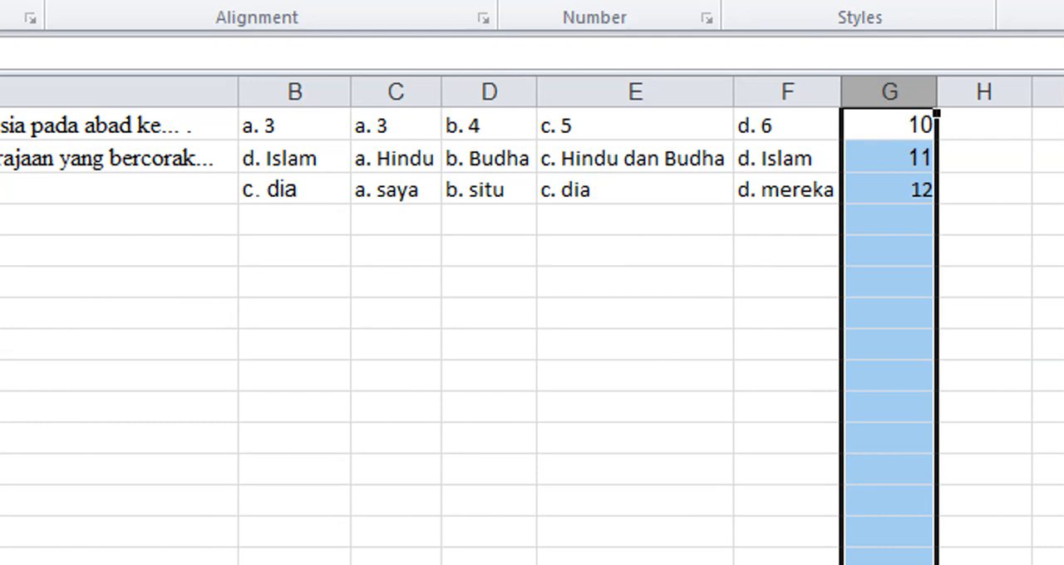
left_click(179, 91)
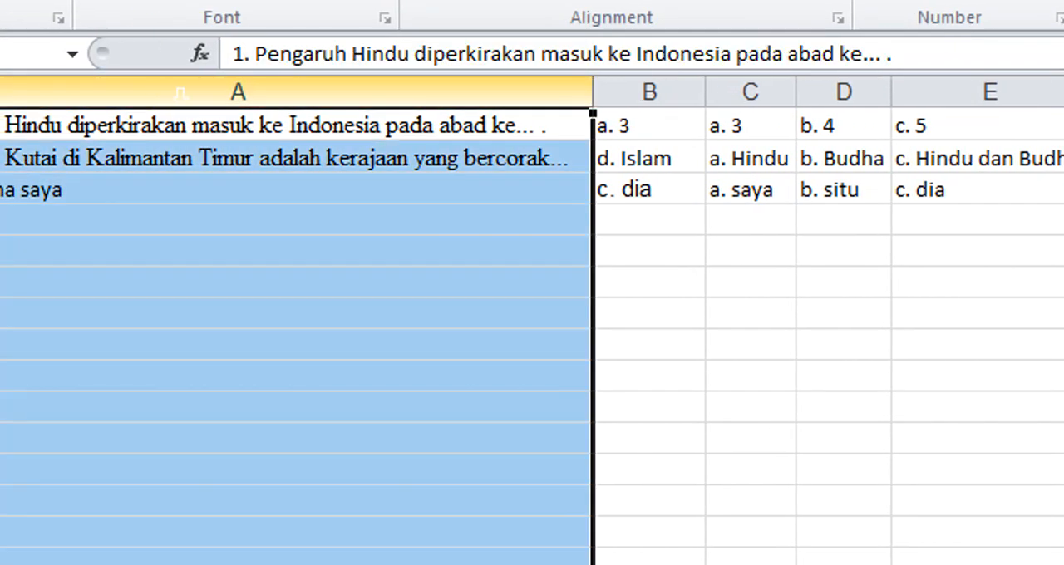
left_click(634, 90)
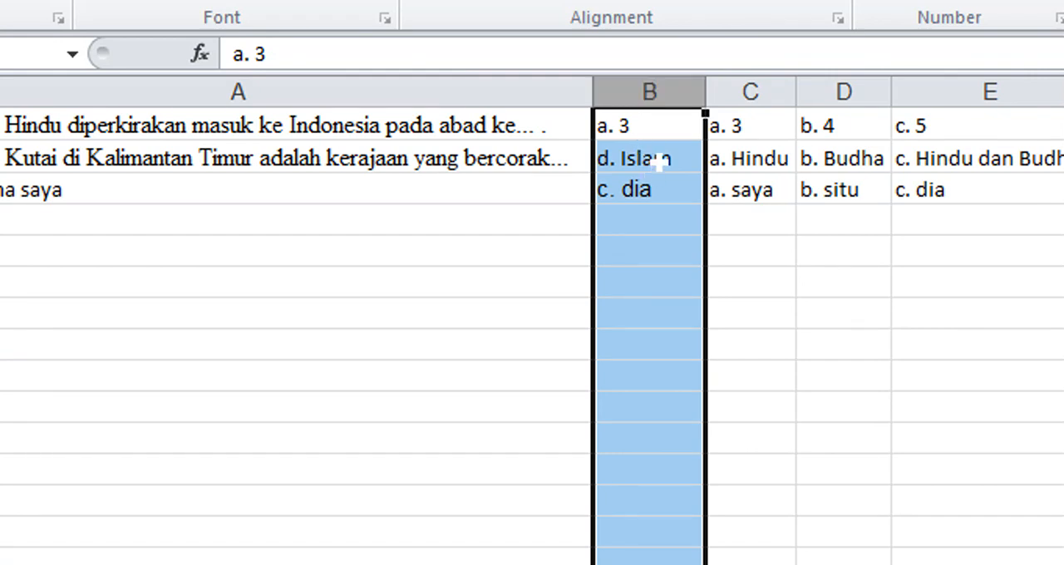
left_click_drag(740, 90, 956, 95)
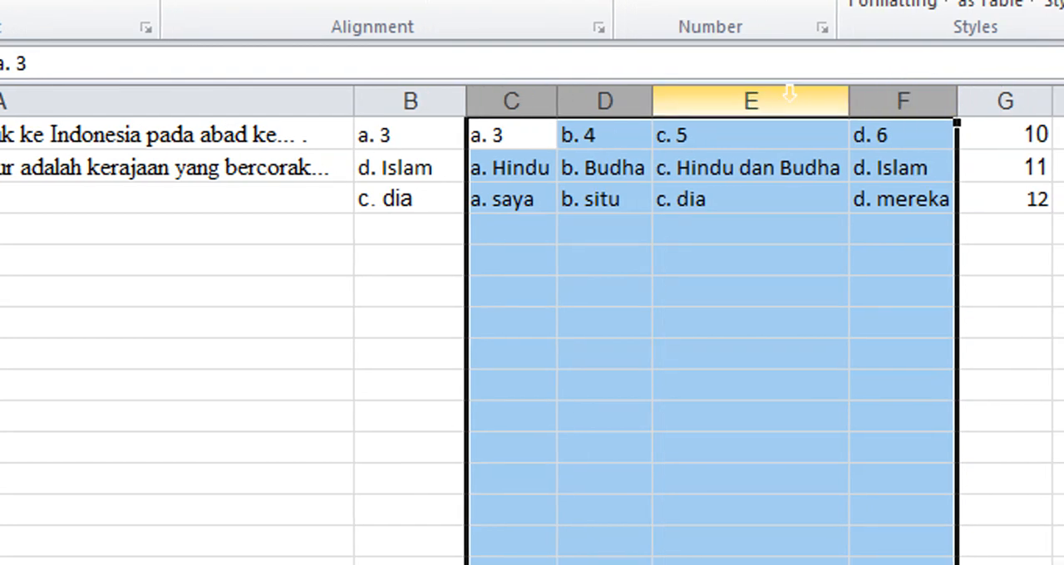
left_click(1006, 100)
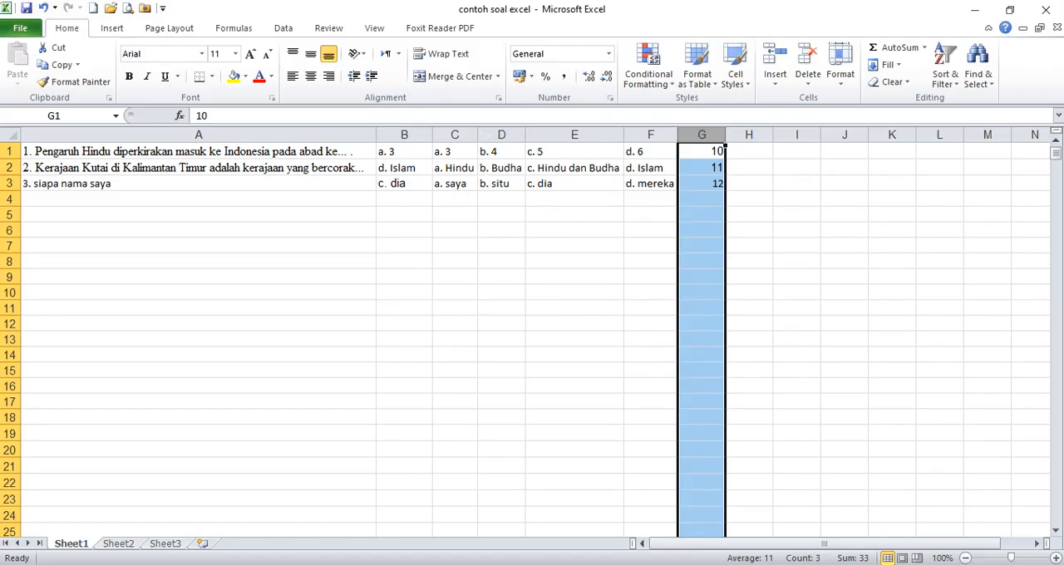
- Save the changes to the "contoh soal excel" workbook and close Excel
left_click(418, 183)
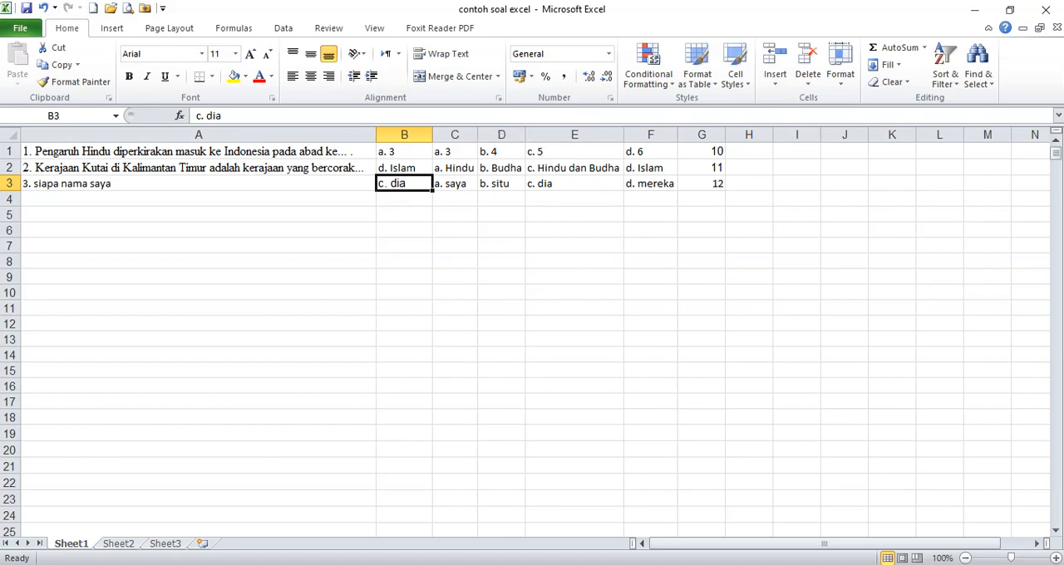
key("ctrl+s")
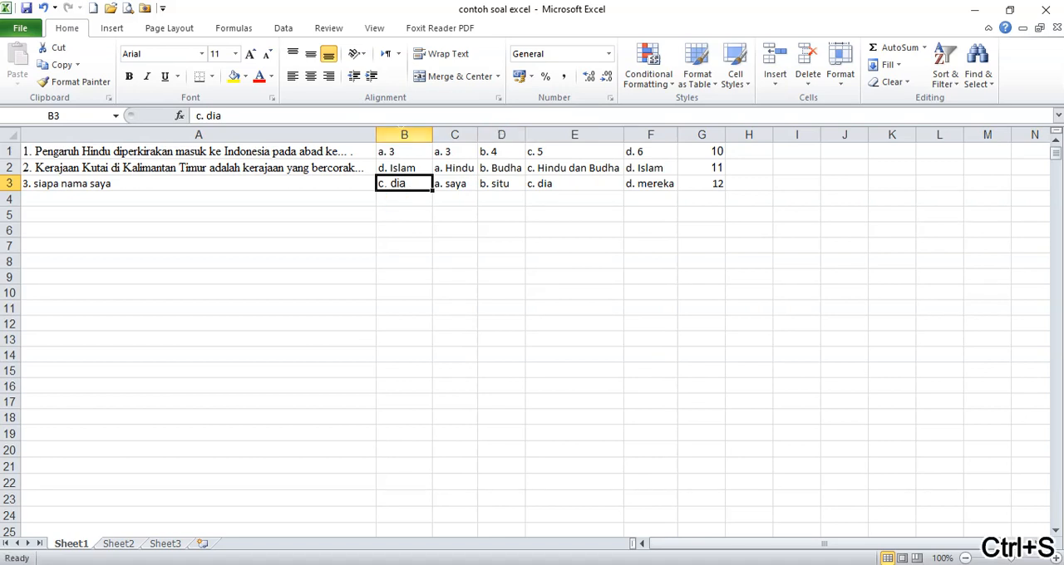
left_click(1046, 9)
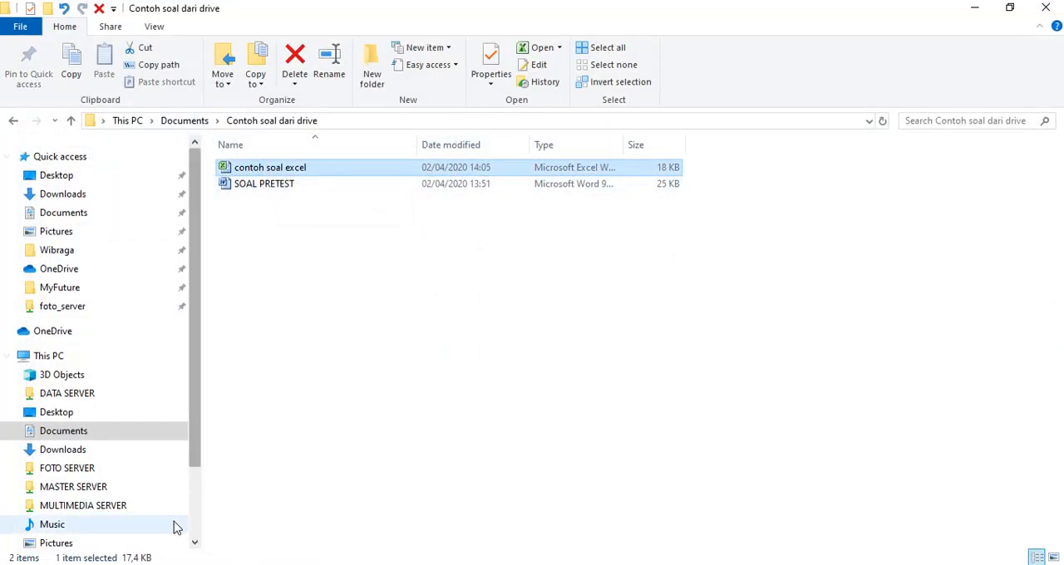
- Switch to Google Drive in the browser and upload "contoh soal excel" from the "Contoh soal dari drive" folder in Documents to My Drive
left_click(91, 541)
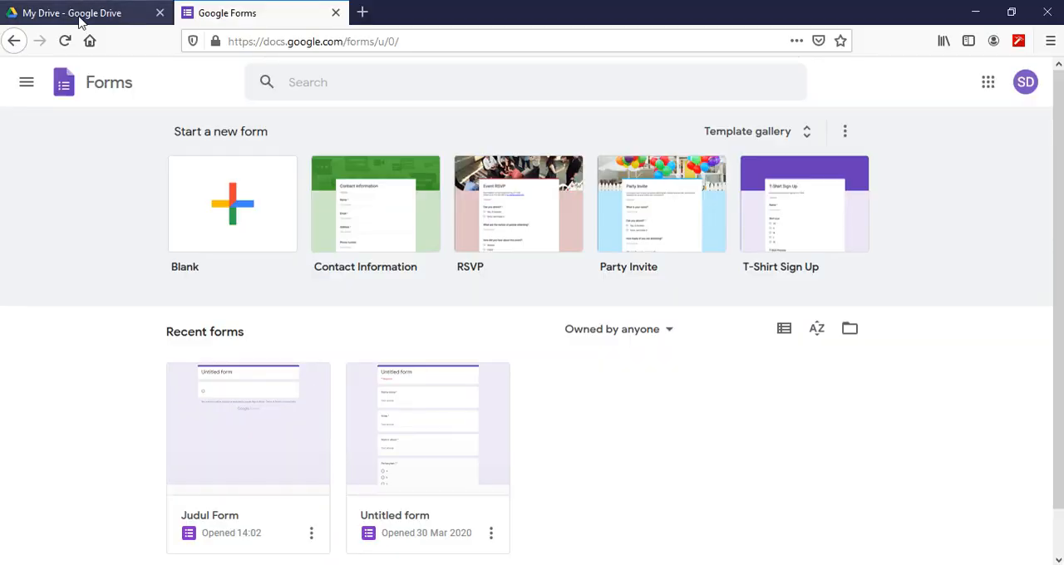
left_click(79, 18)
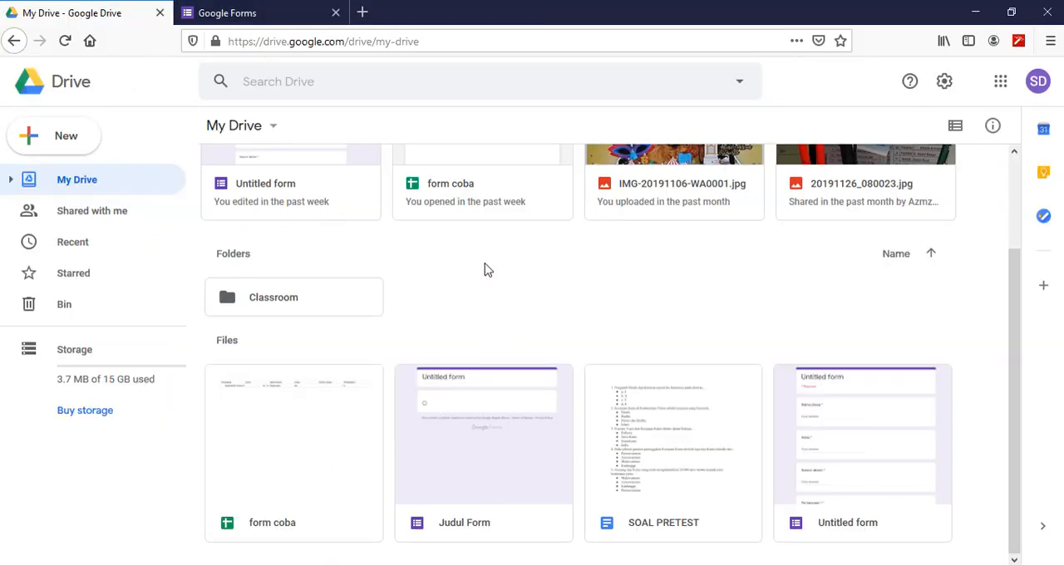
left_click(63, 143)
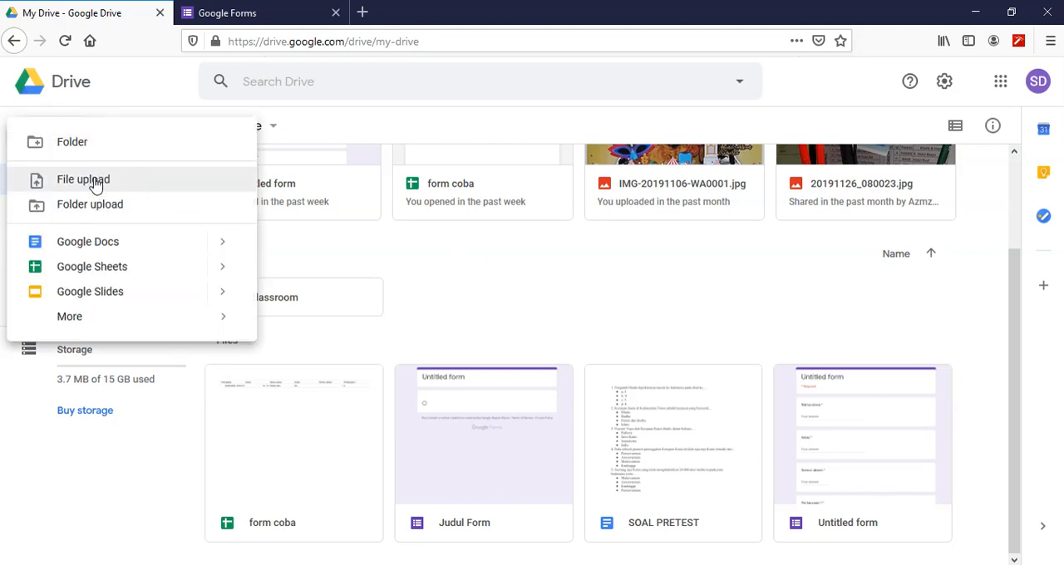
left_click(81, 183)
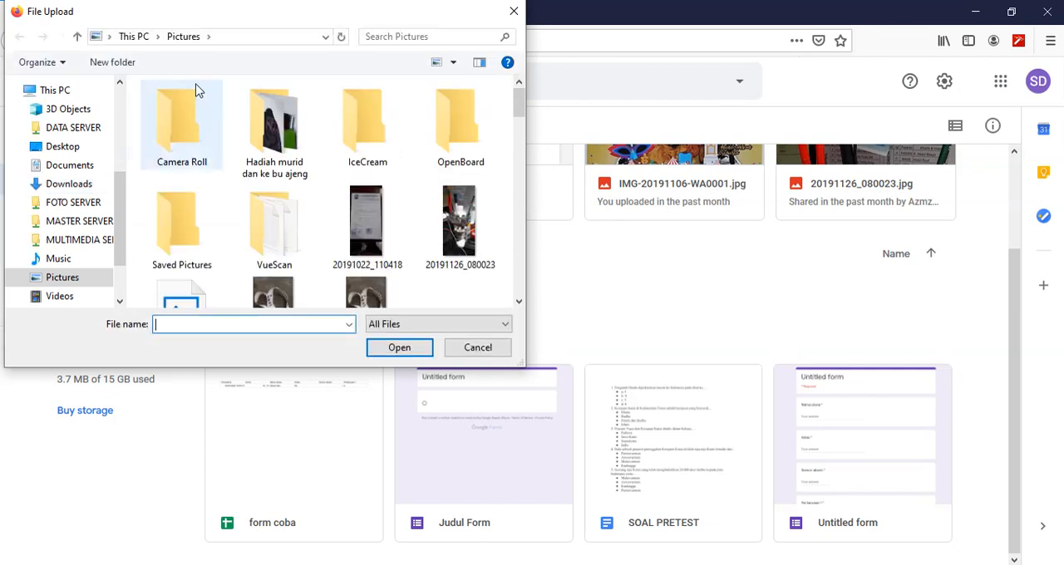
left_click_drag(163, 10, 275, 13)
left_click(169, 174)
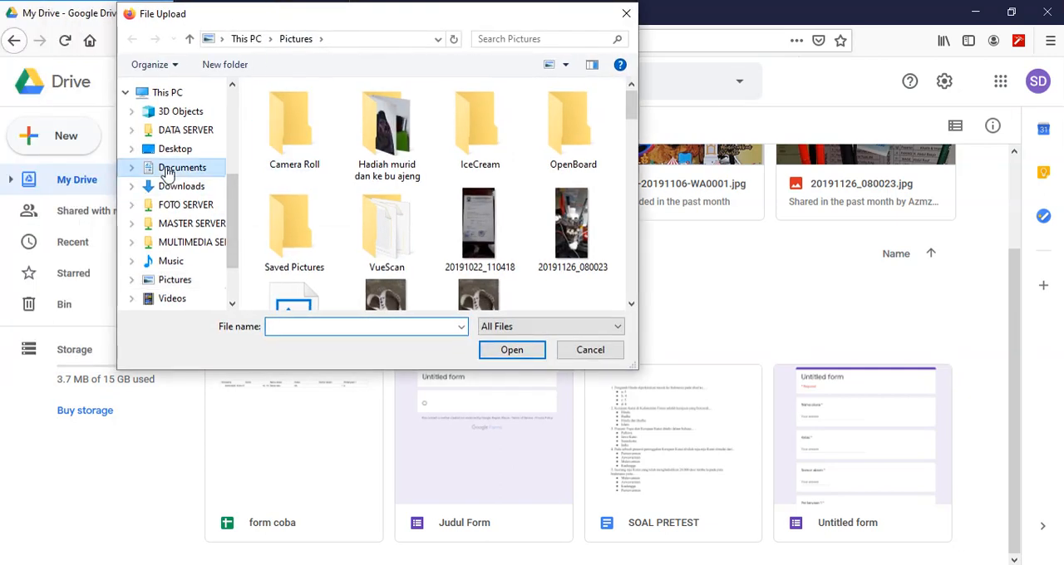
left_click(306, 194)
double_click(306, 194)
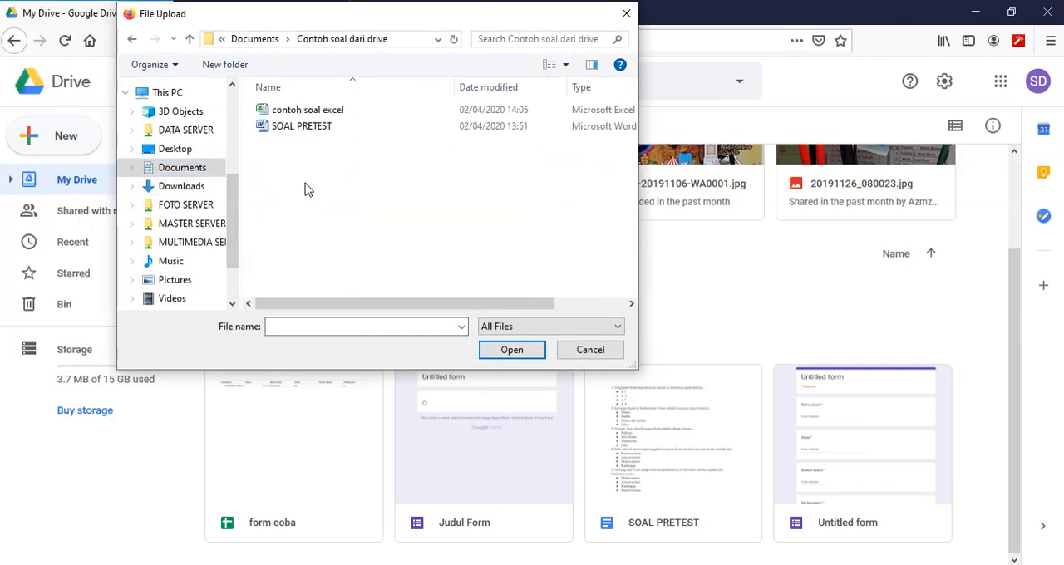
left_click(288, 117)
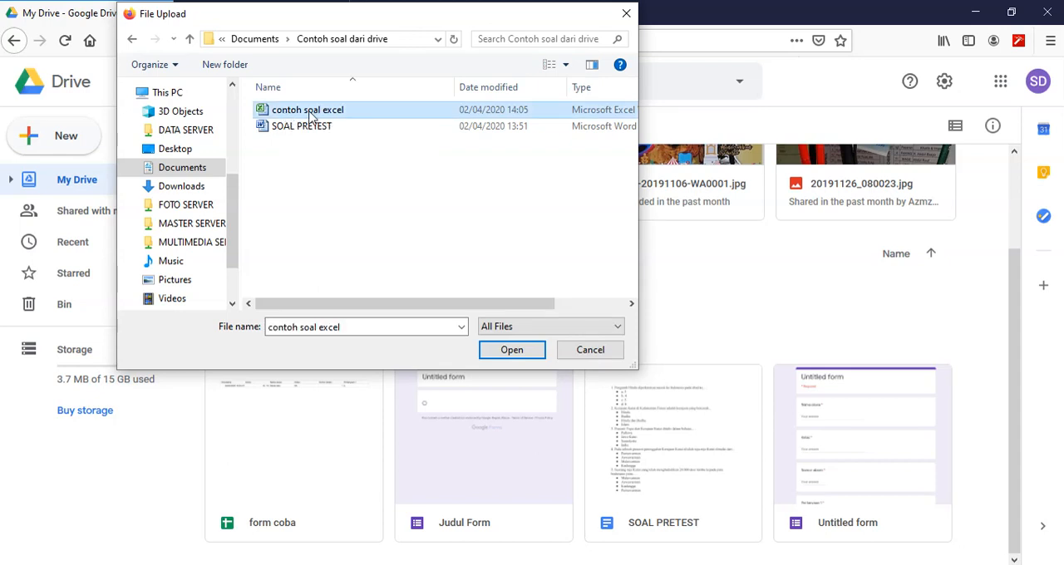
left_click(497, 350)
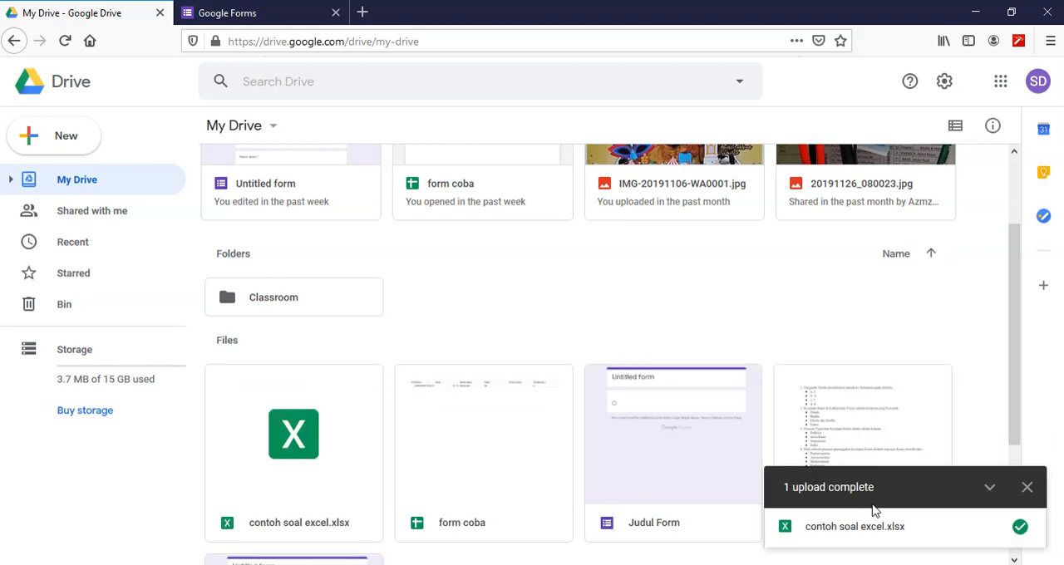
left_click(1027, 489)
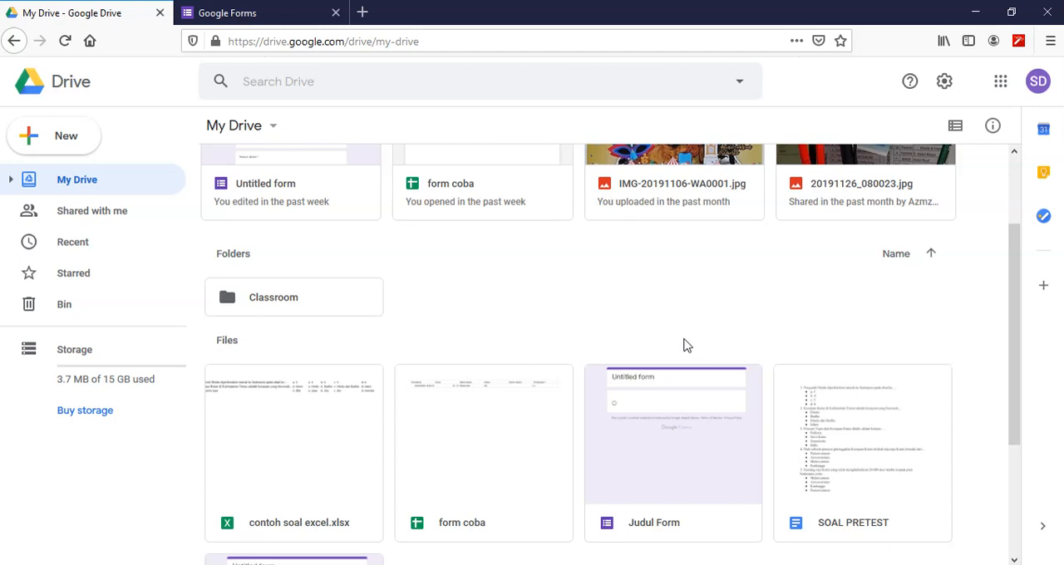
- Open the uploaded "contoh soal excel.xlsx" with Google Sheets and dismiss the Office Editing welcome message
scroll(559, 305, "down", 2)
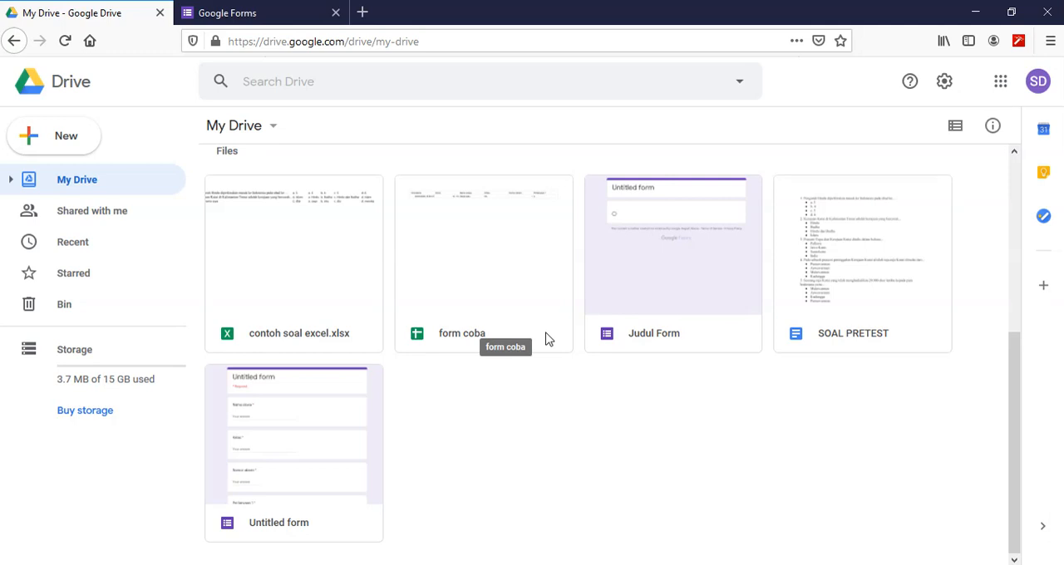
left_click(293, 285)
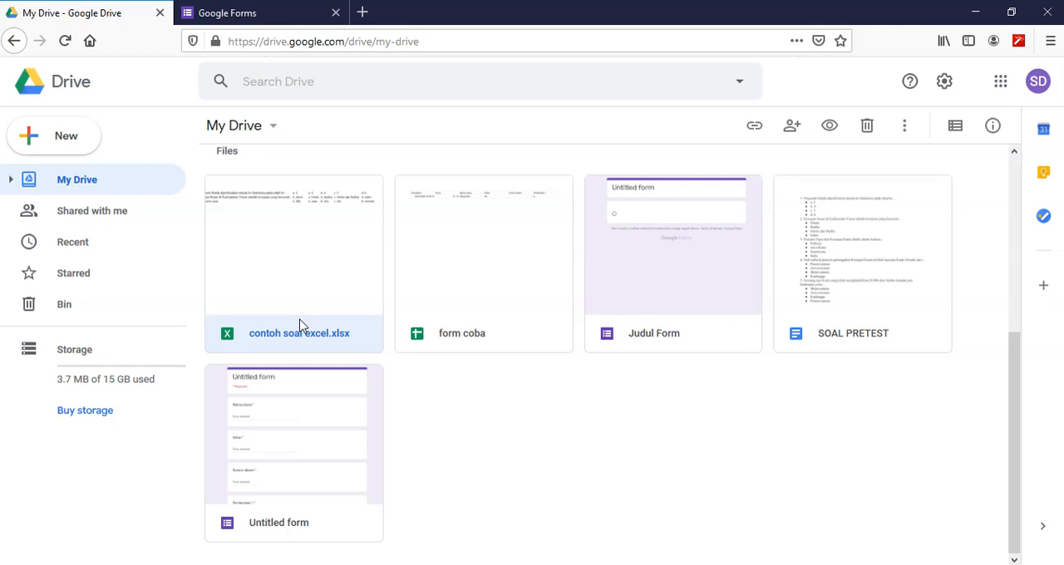
right_click(301, 325)
mouse_move(464, 208)
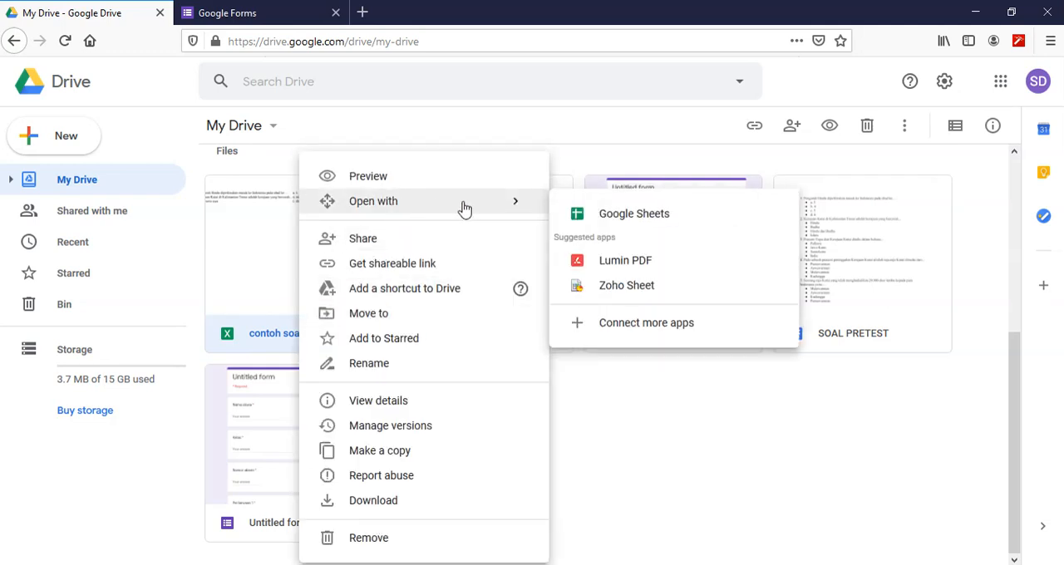
left_click(651, 218)
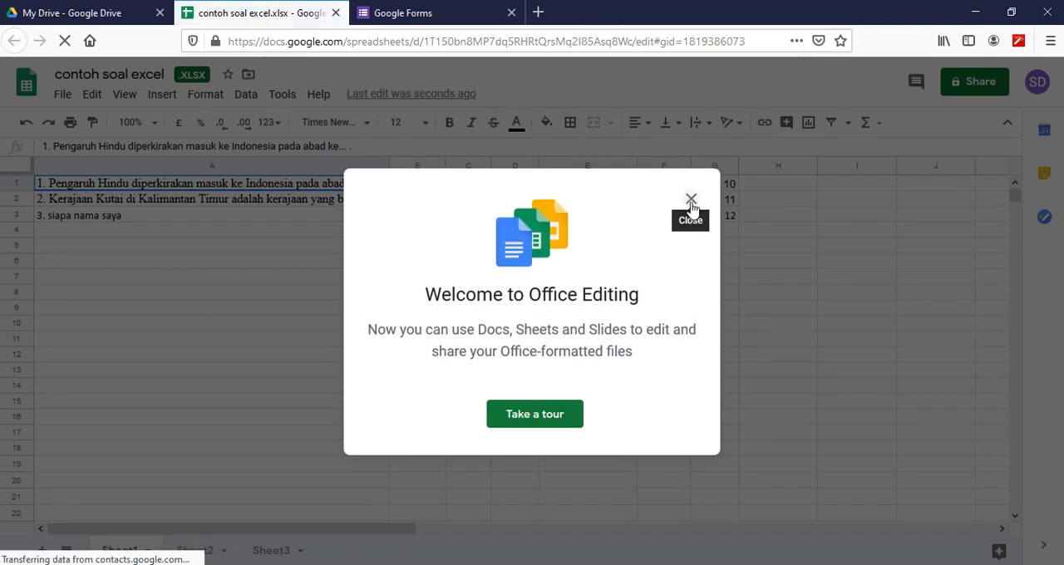
left_click(691, 201)
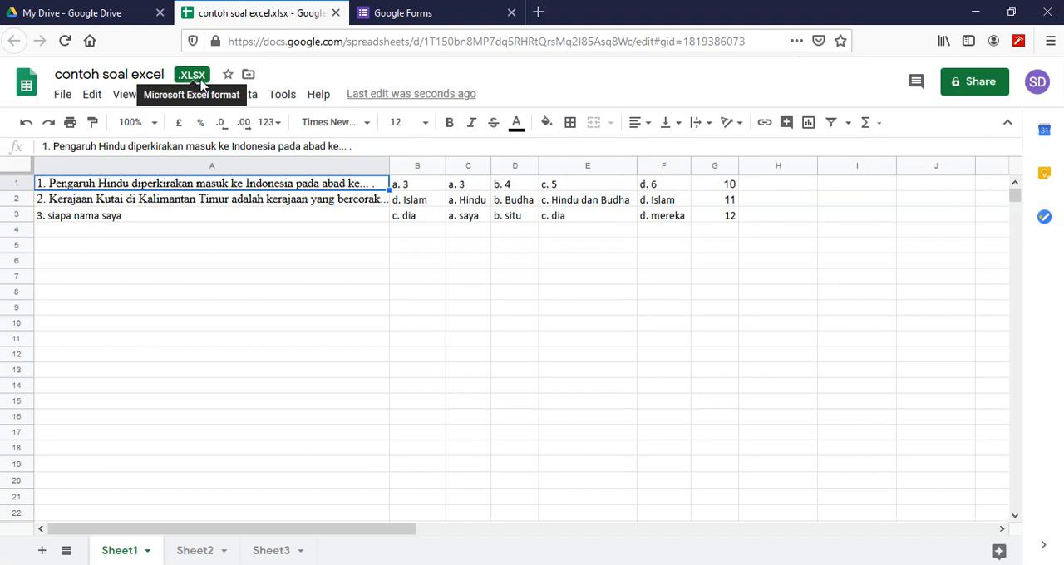
- Save the .xlsx workbook as a Google Sheets file and compare the converted copy with the original
left_click(64, 97)
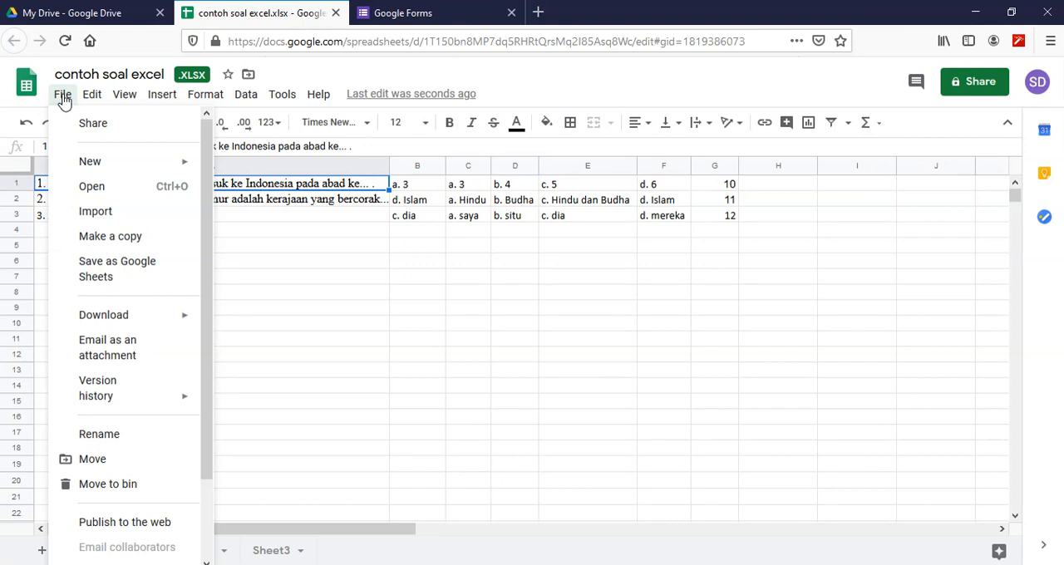
left_click(118, 268)
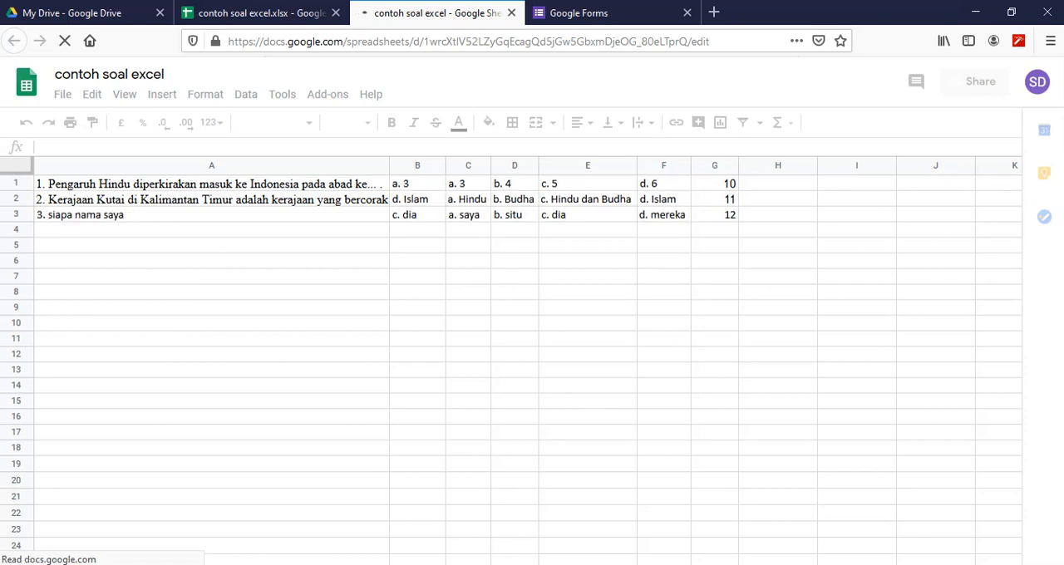
left_click(250, 13)
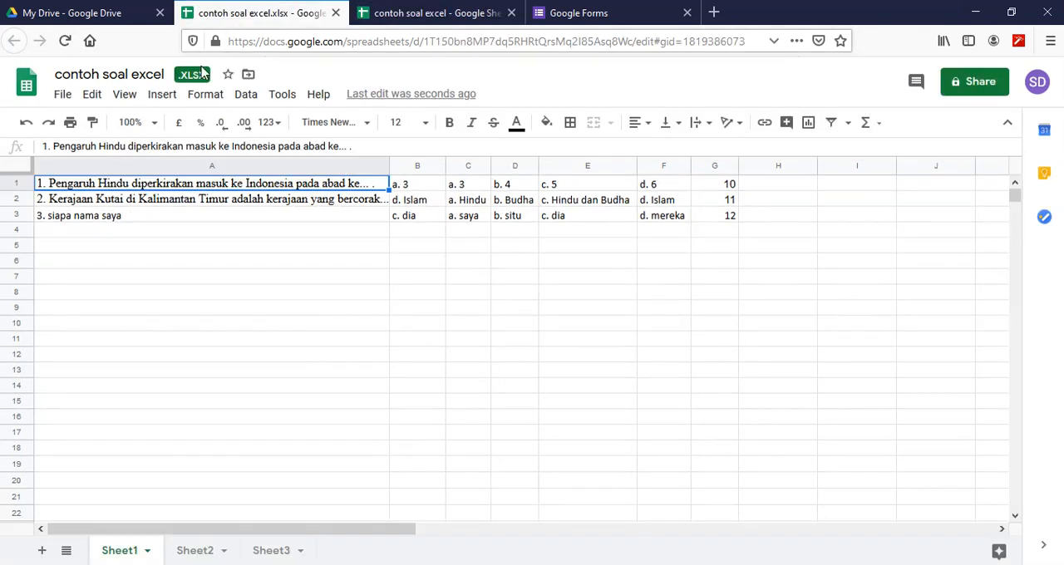
left_click(428, 13)
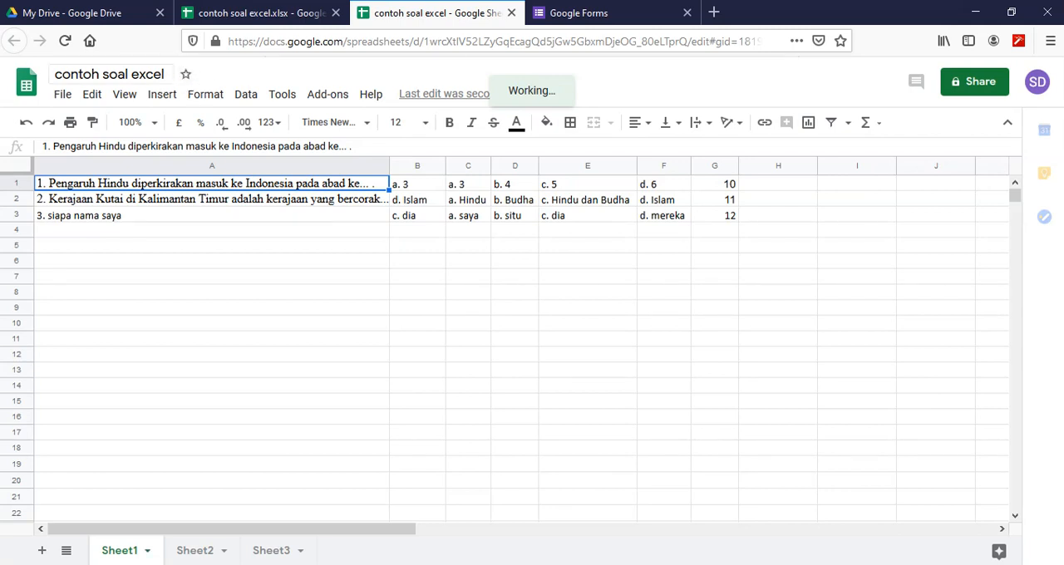
- Close both spreadsheets, return to Google Drive and remove the original "contoh soal excel.xlsx" from My Drive, keeping the Google Sheets copy
left_click(511, 14)
left_click(335, 13)
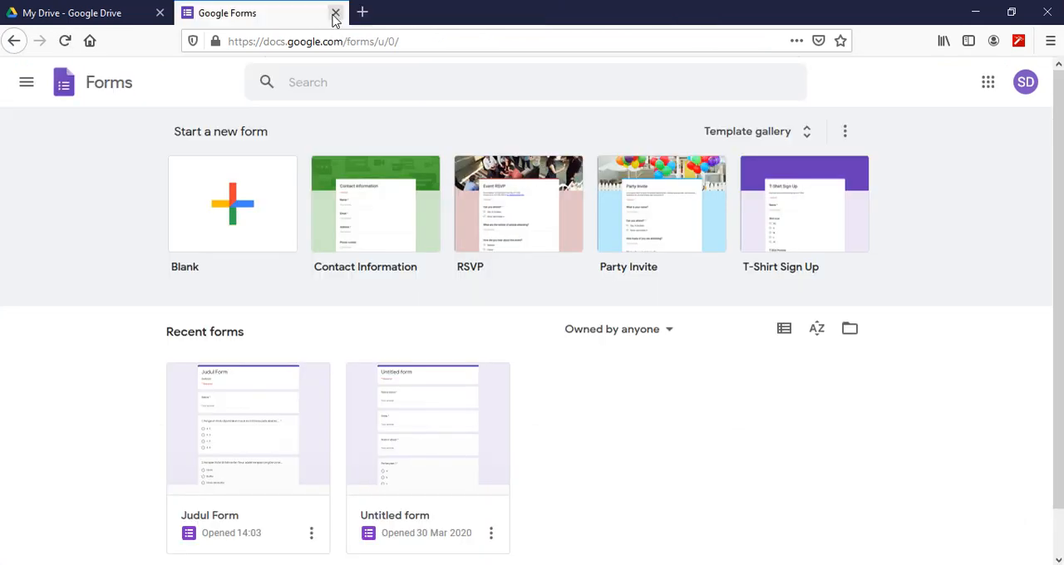
left_click(80, 13)
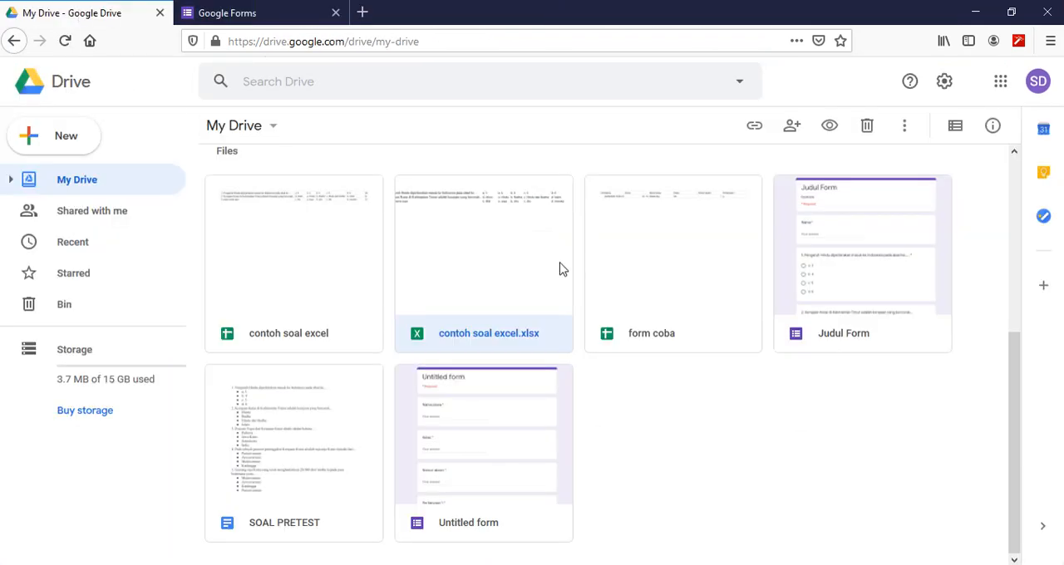
right_click(486, 330)
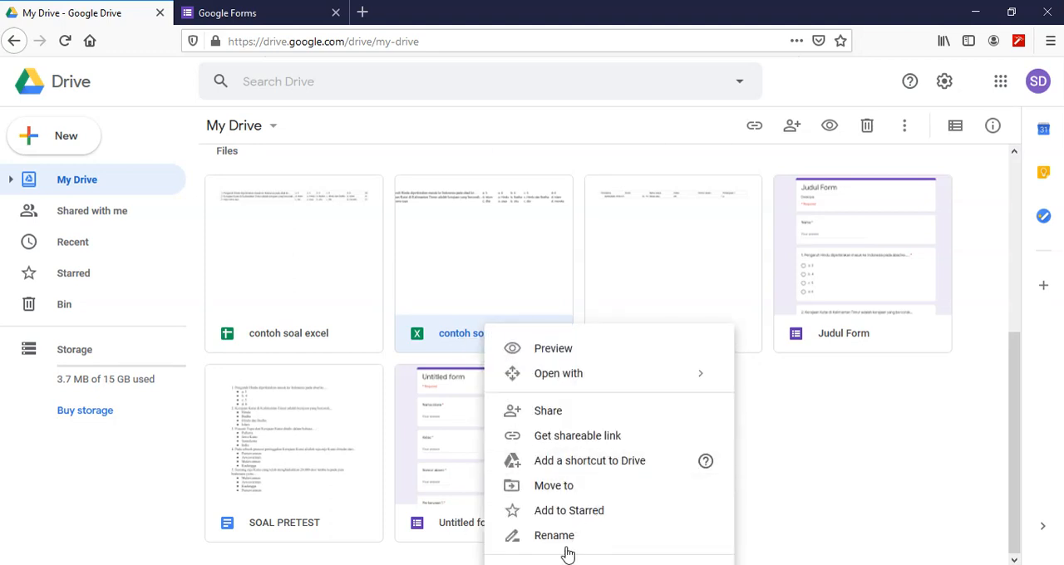
left_click(484, 288)
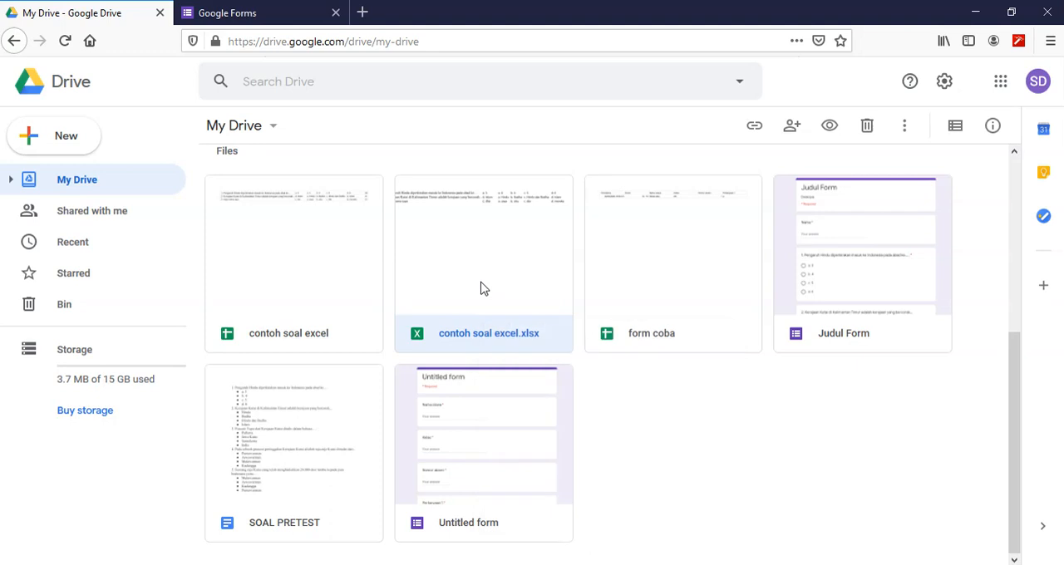
right_click(492, 233)
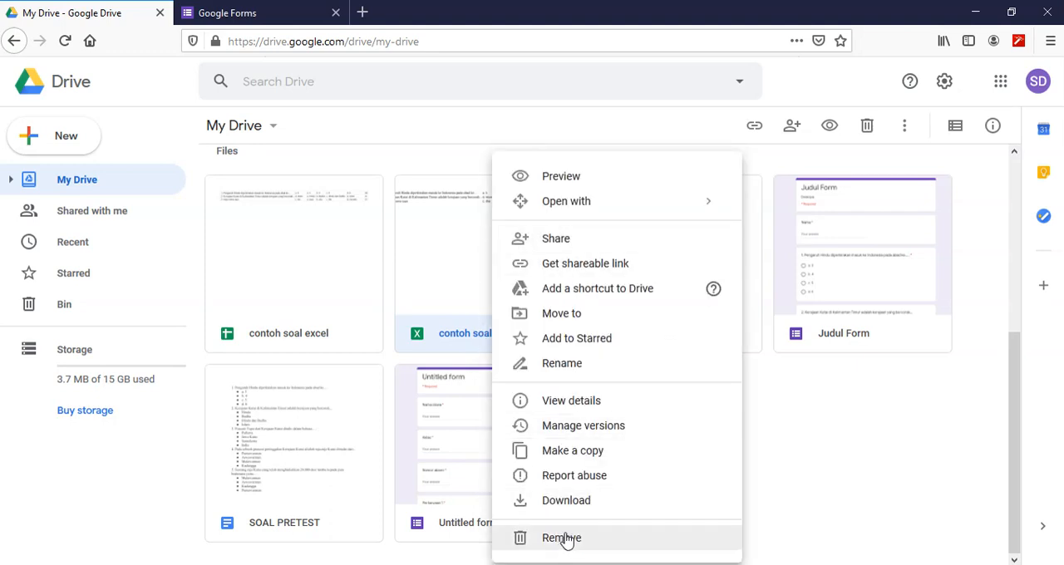
left_click(570, 539)
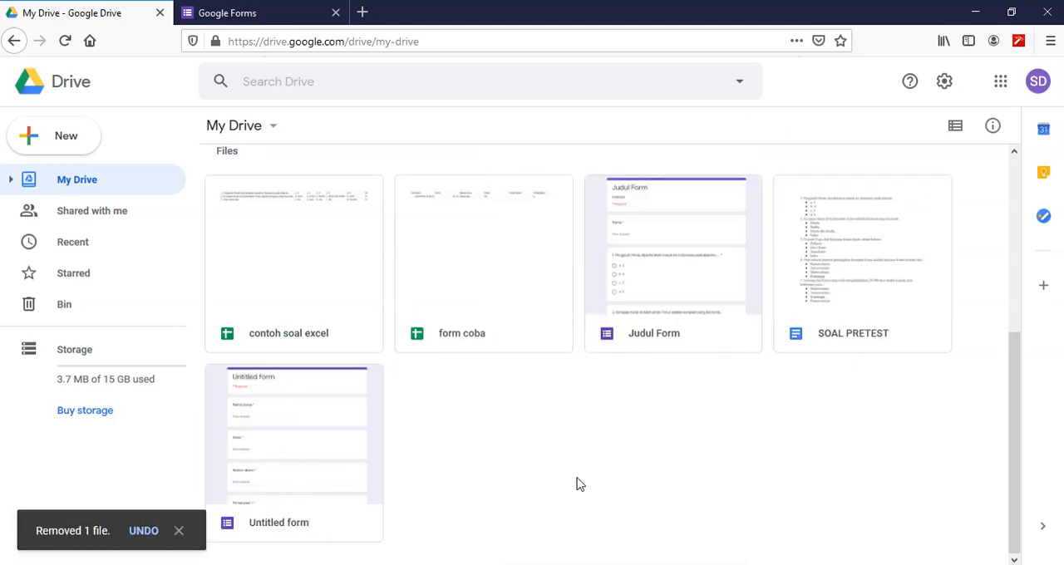
left_click(283, 341)
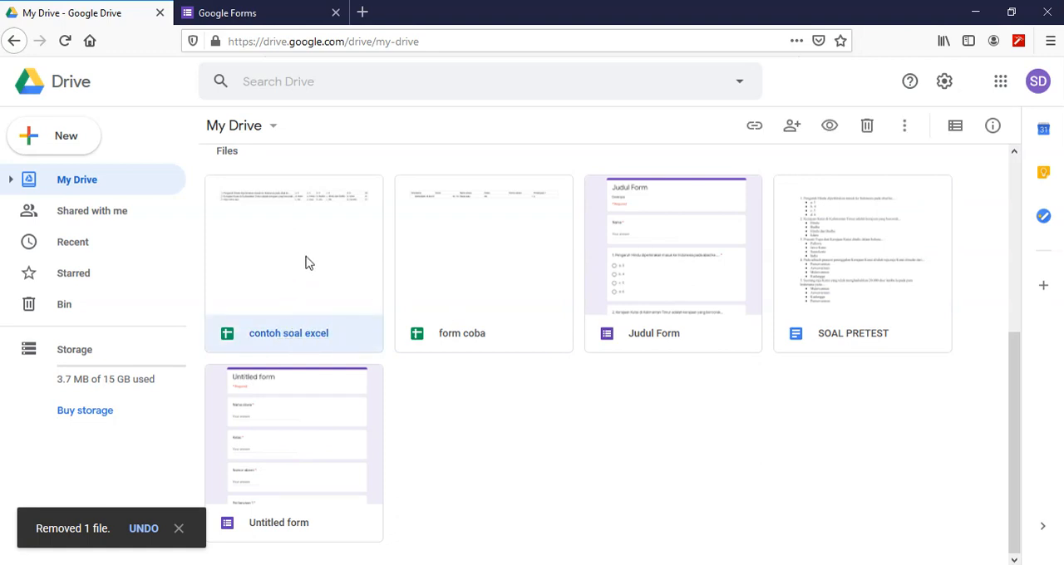
- Switch to Google Forms, create a blank form and delete its default untitled question
left_click(231, 22)
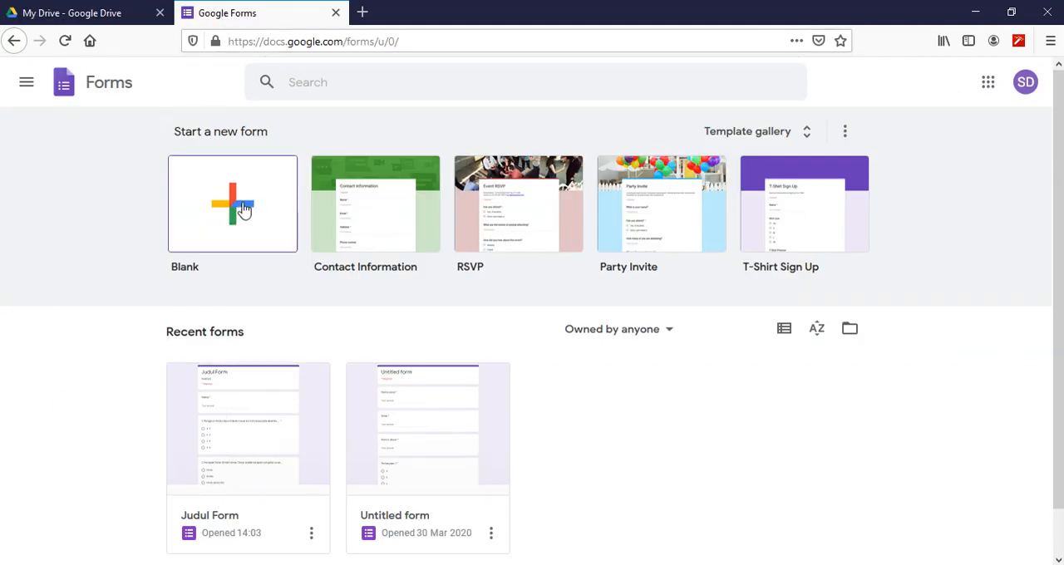
left_click(229, 193)
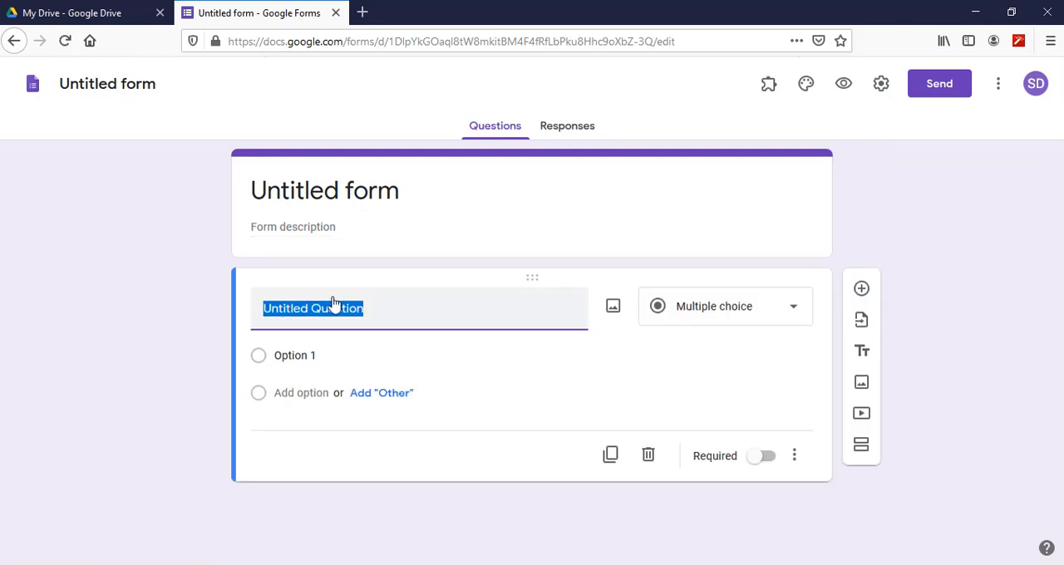
left_click(649, 455)
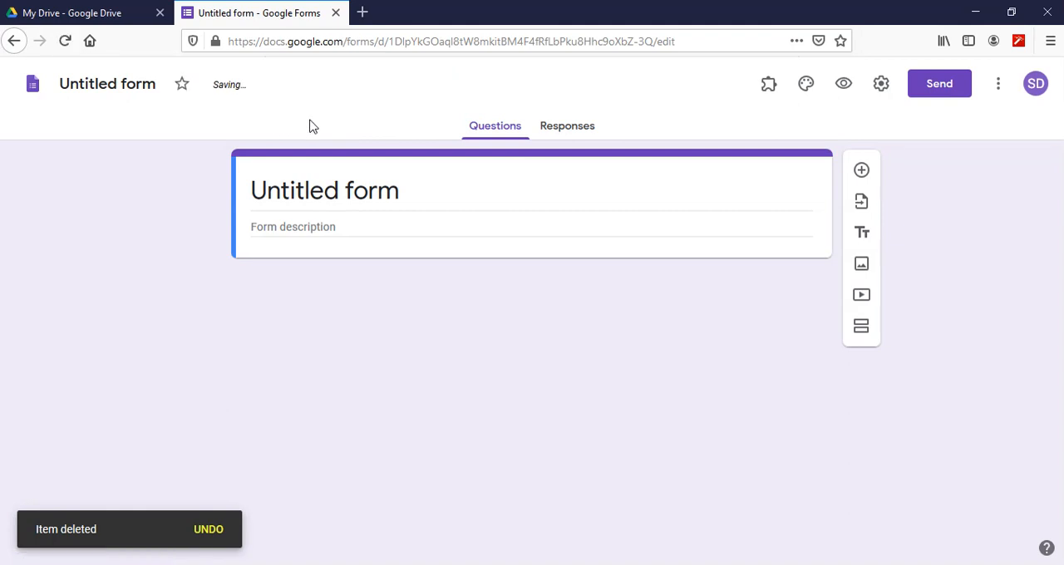
- Title the form "ini contoh dari excel" and enter "deskripsi" as its description
left_click(121, 87)
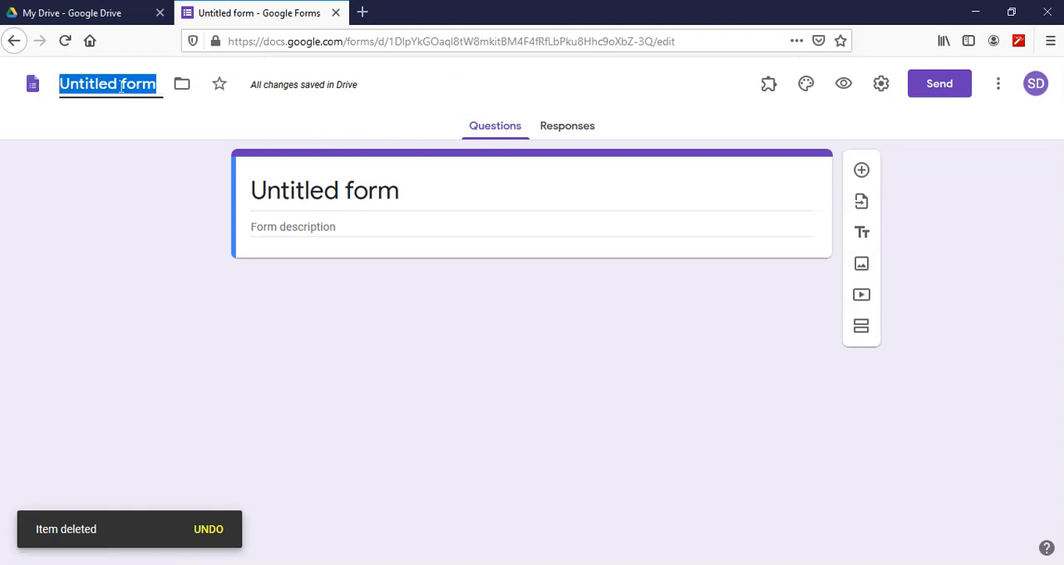
type("ini conto")
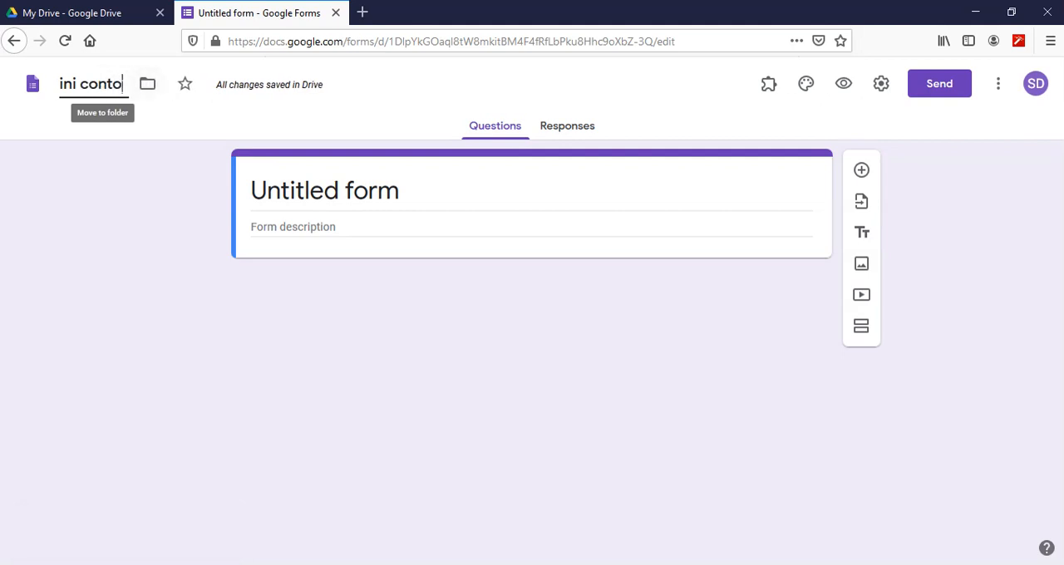
type("h dari excel")
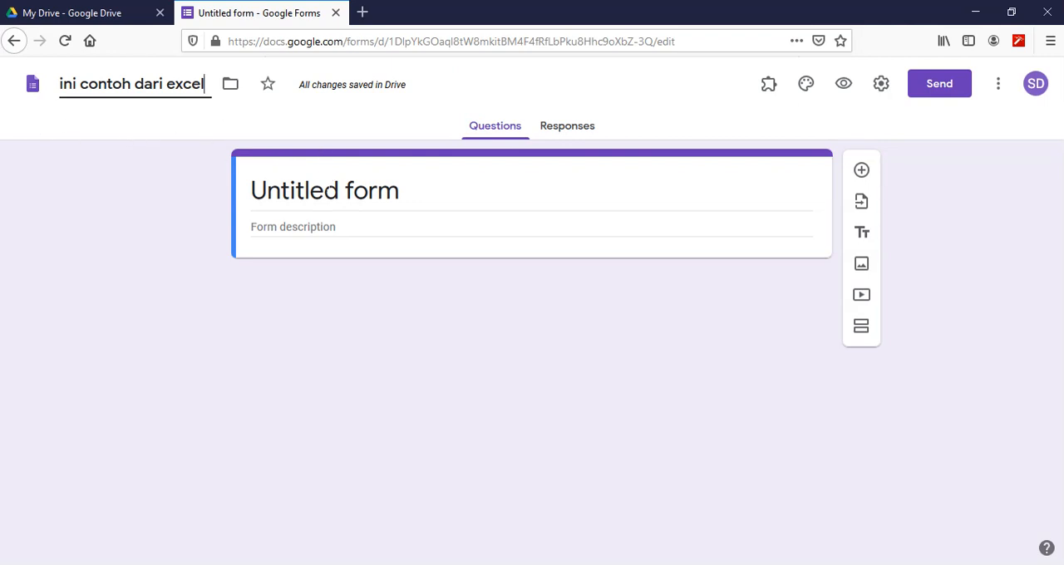
key("Return")
left_click(322, 230)
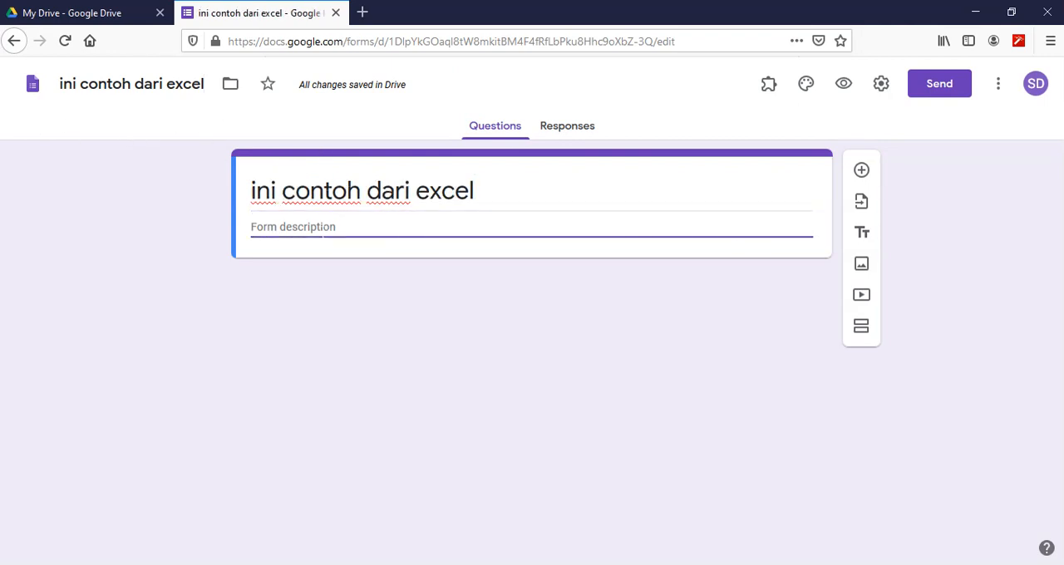
type("deskripsi")
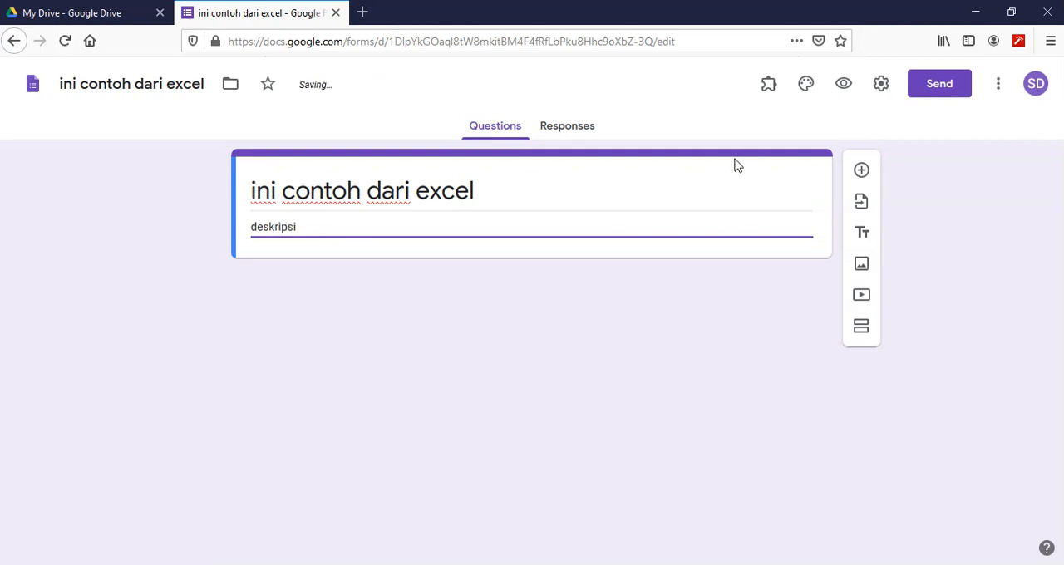
- Start the Form Builder add-on and check the converted question spreadsheet in Google Drive before returning to the form
left_click(769, 88)
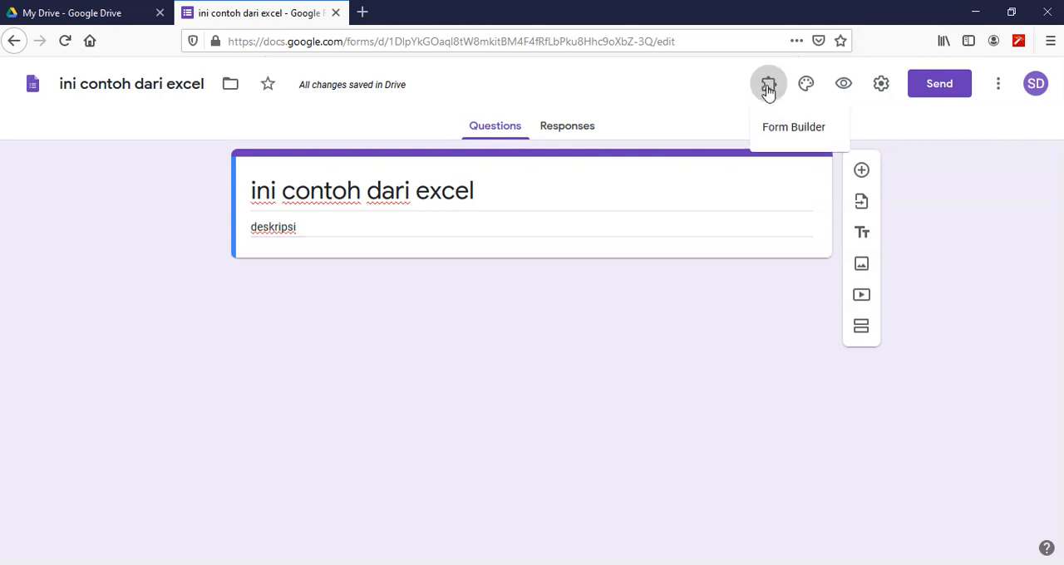
left_click(796, 132)
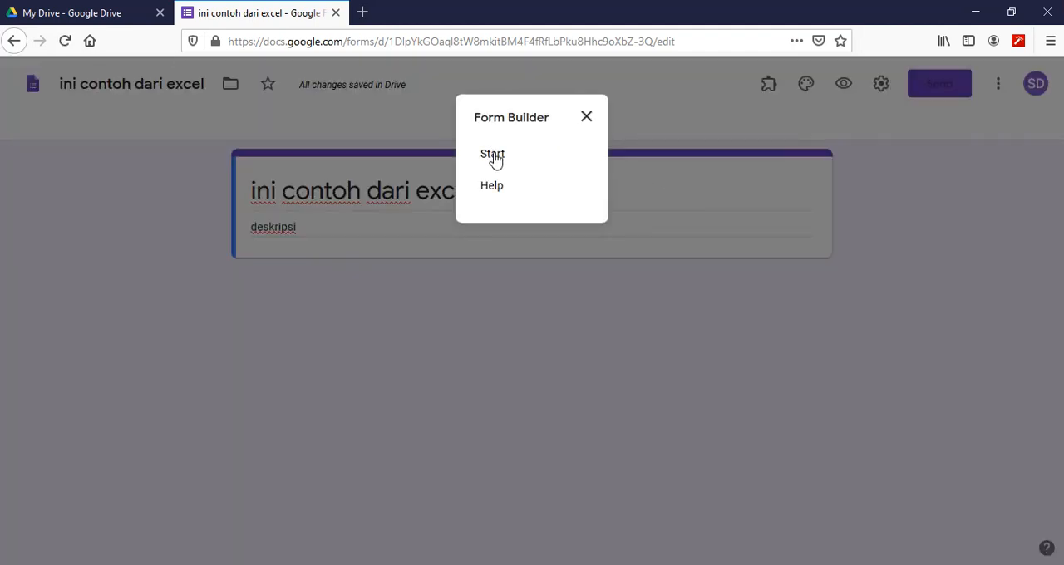
left_click(496, 159)
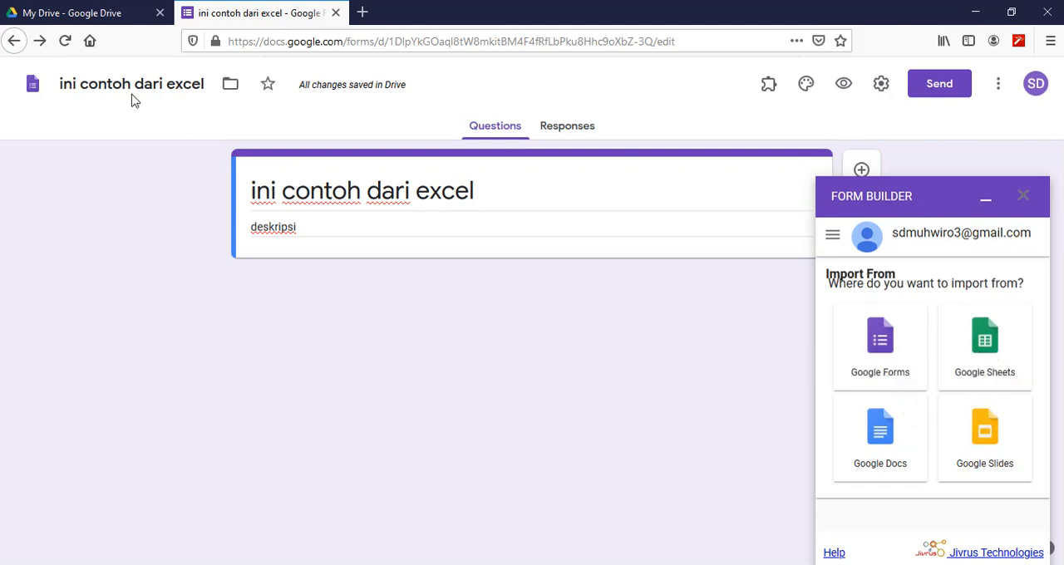
left_click(60, 15)
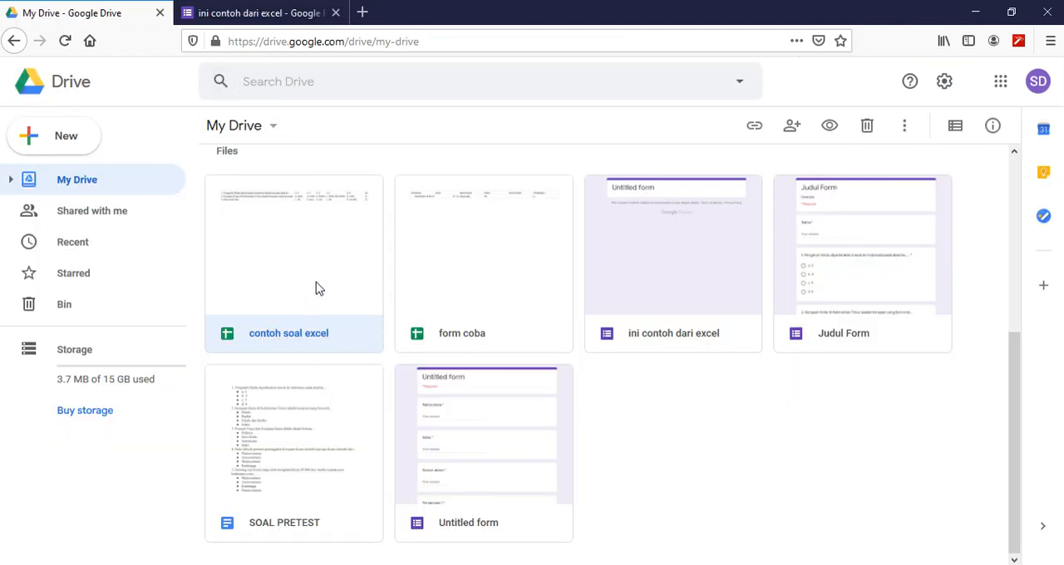
left_click(225, 13)
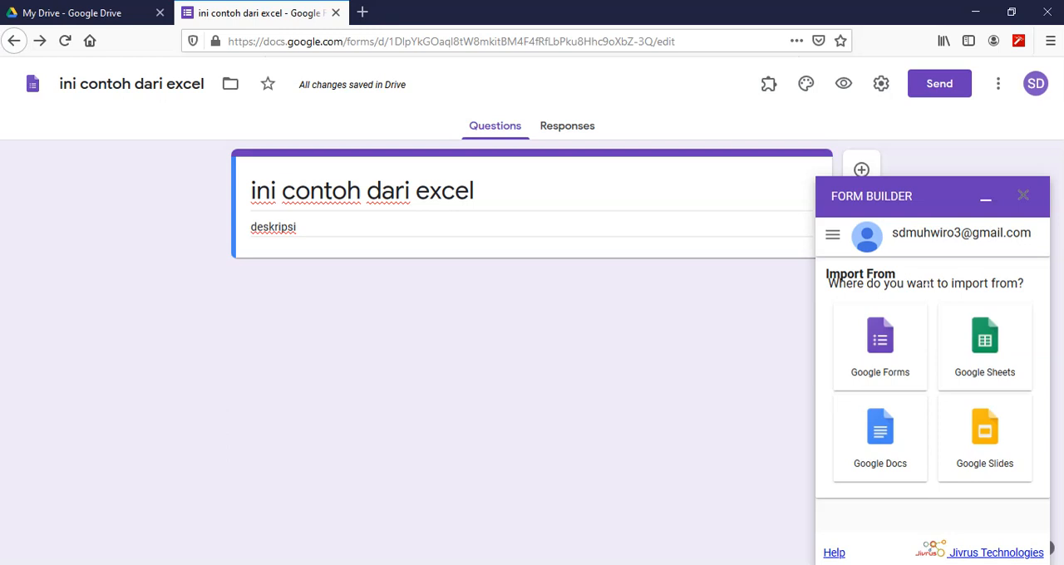
- Choose Google Sheets as the Form Builder import source and select the "contoh soal excel" spreadsheet
left_click(989, 351)
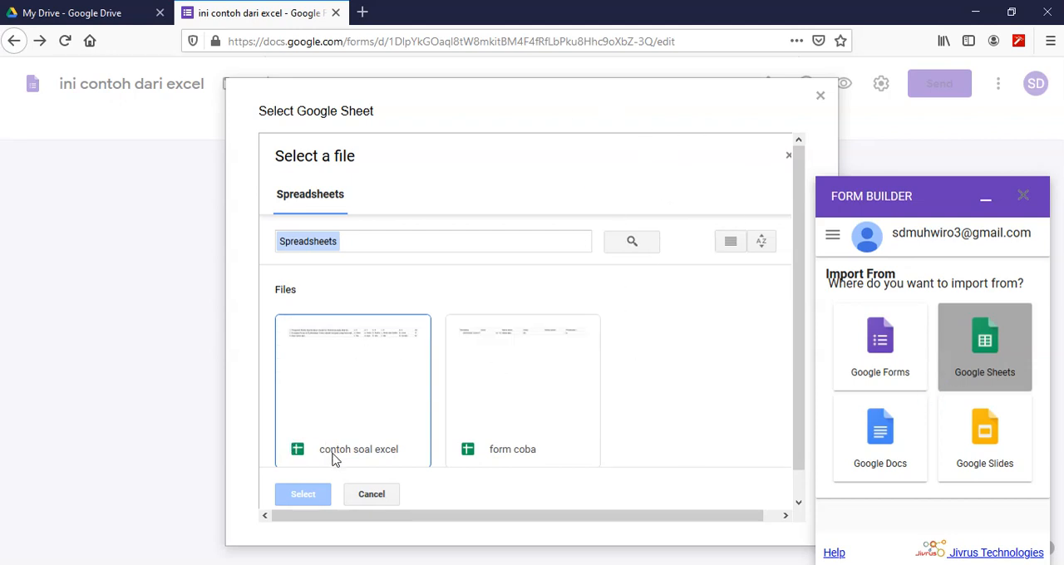
left_click(366, 397)
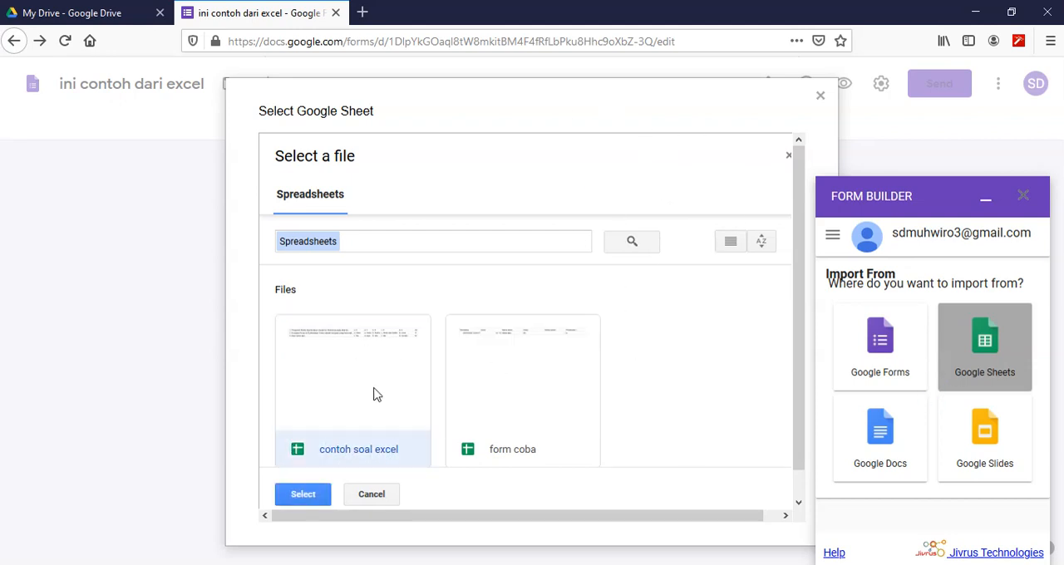
scroll(395, 402, "down", 1)
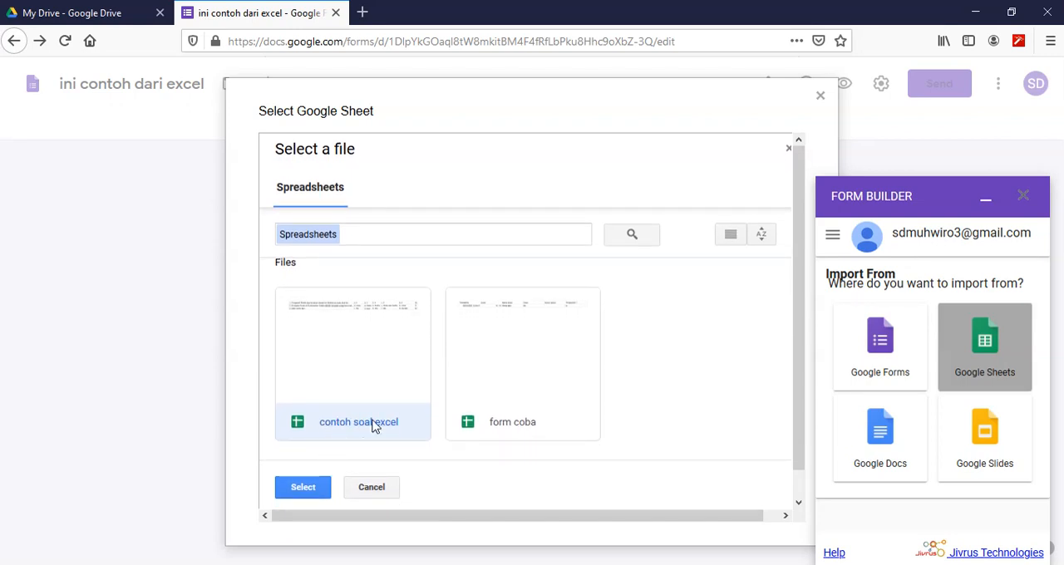
left_click(302, 490)
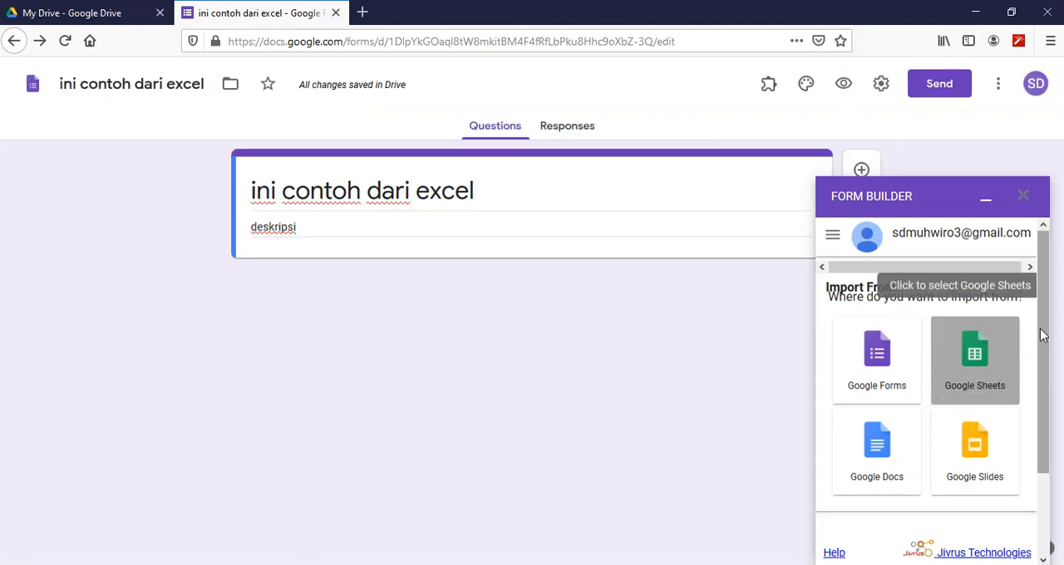
left_click_drag(1043, 345, 1055, 435)
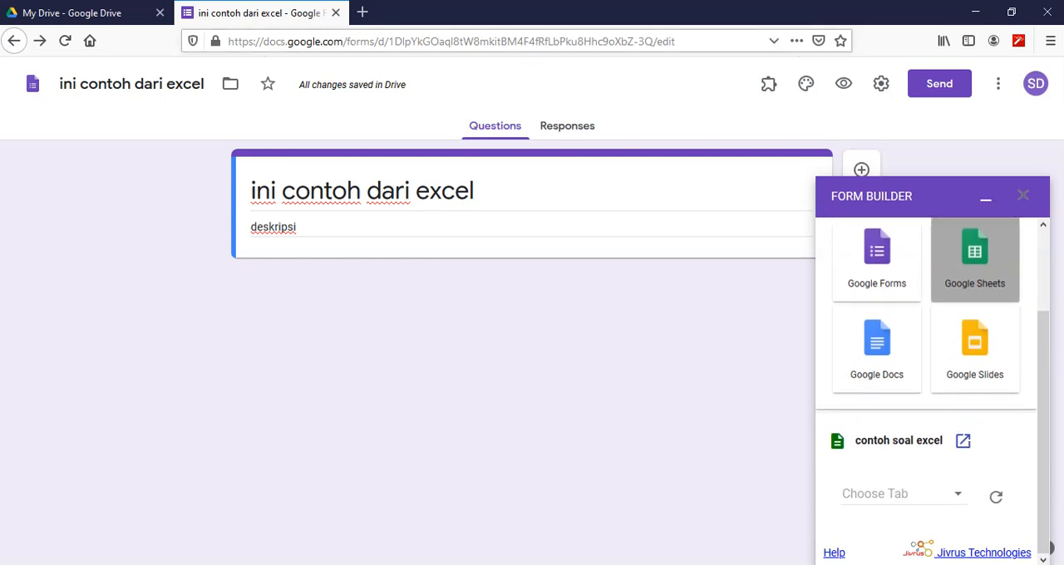
- Open "contoh soal excel" from Drive for reference and choose Sheet1 as the tab to import in Form Builder
left_click(65, 13)
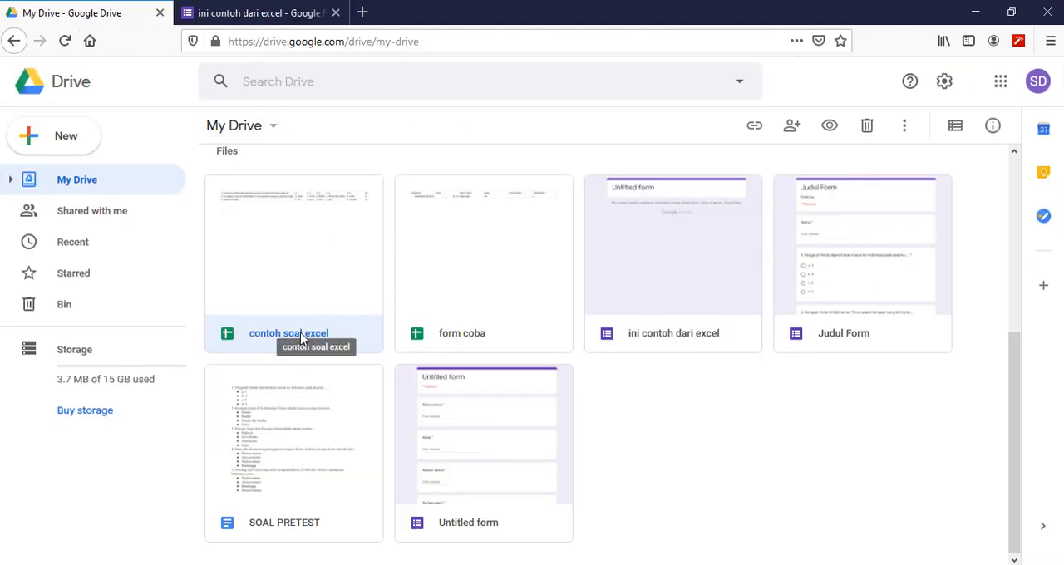
double_click(284, 263)
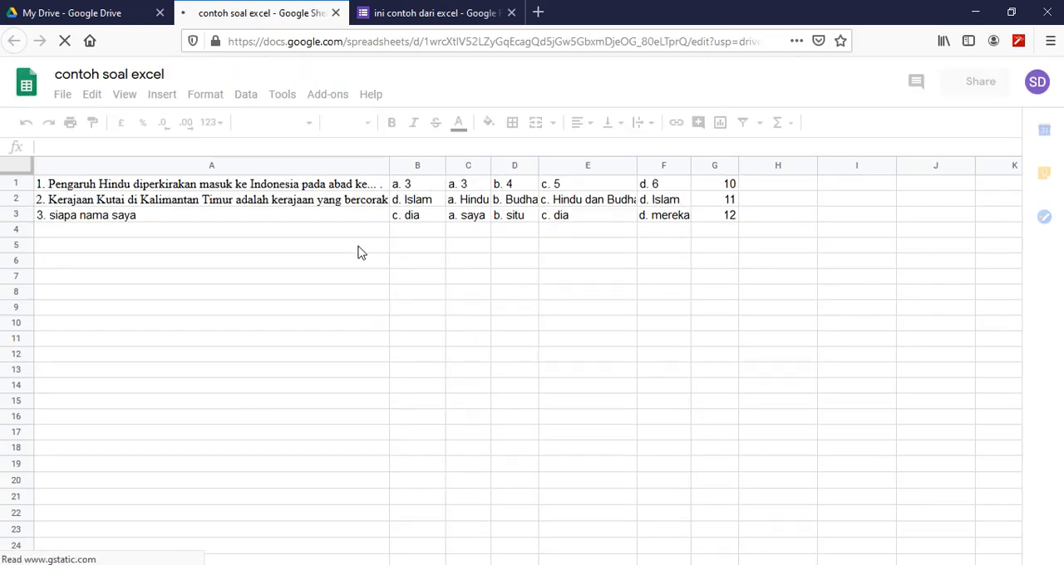
left_click(425, 14)
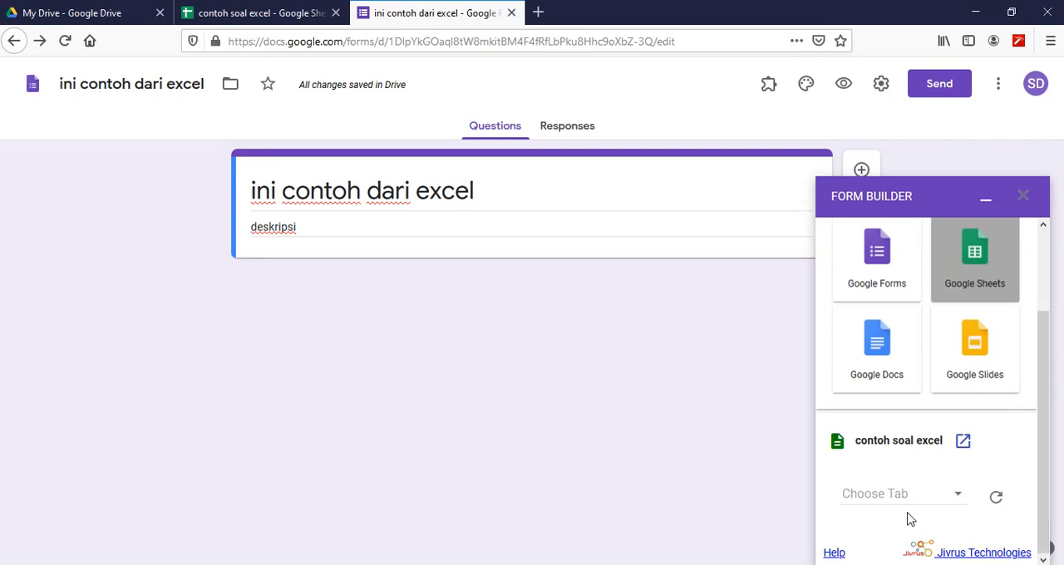
left_click(960, 498)
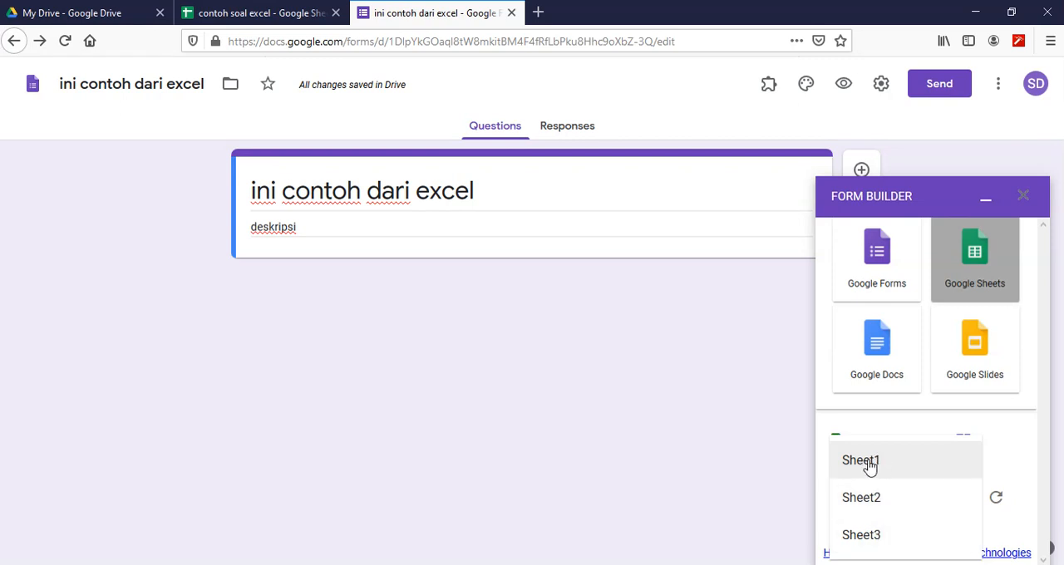
left_click(874, 468)
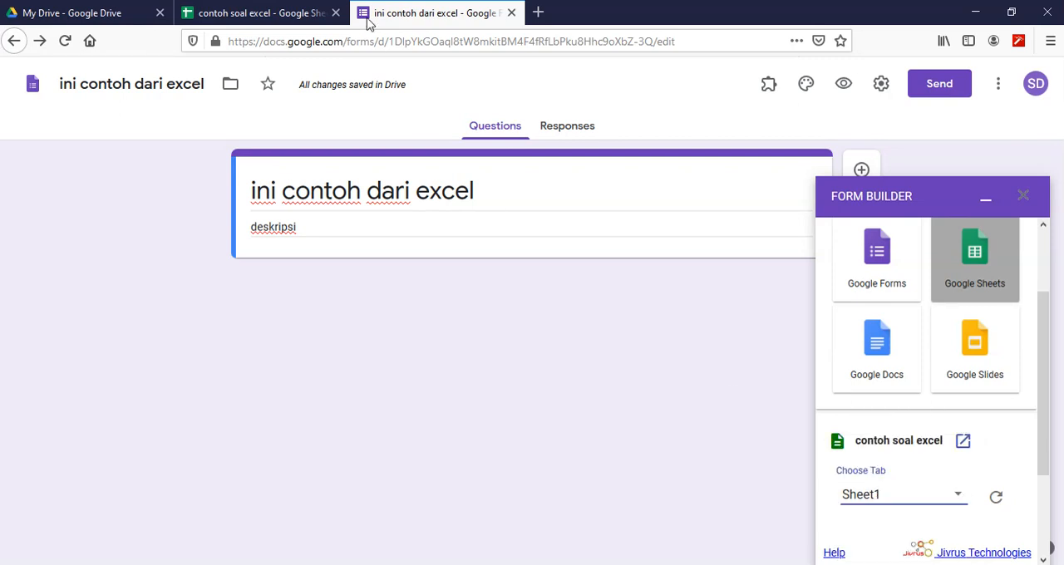
left_click(251, 16)
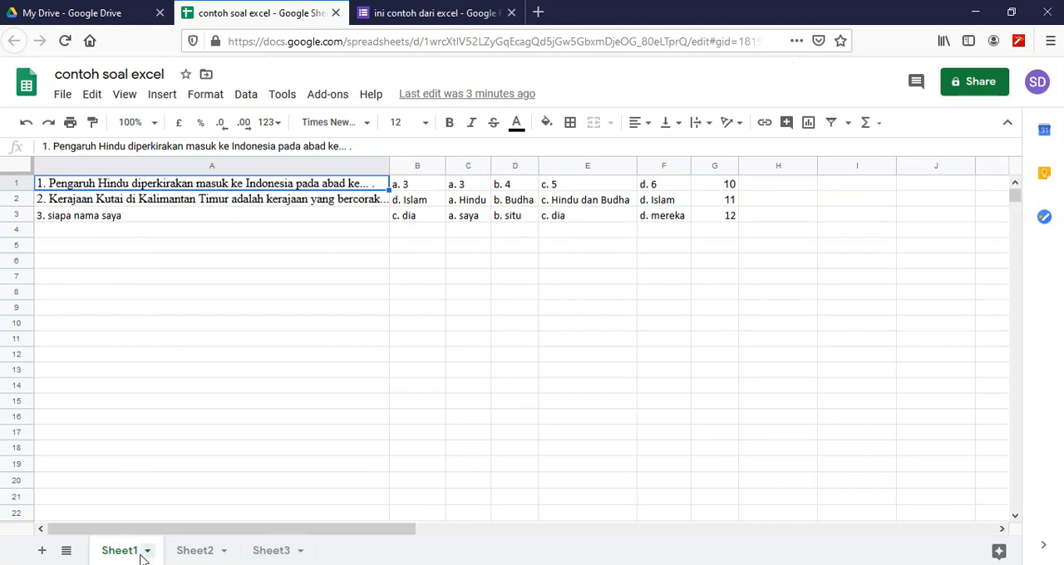
left_click(438, 16)
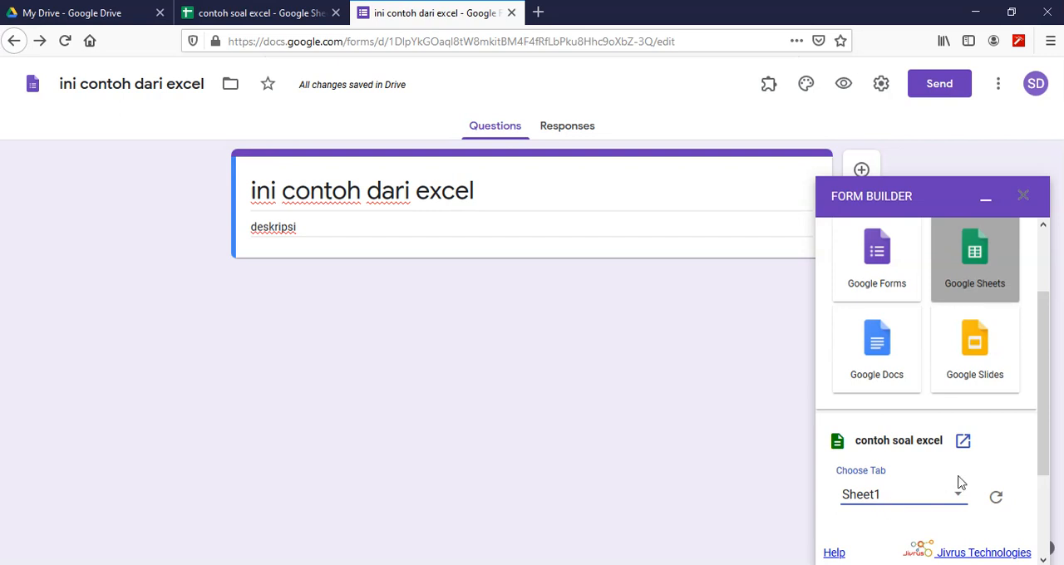
- Set the Form Builder import pattern for Sheet1 to Quiz
left_click_drag(1047, 336, 1057, 441)
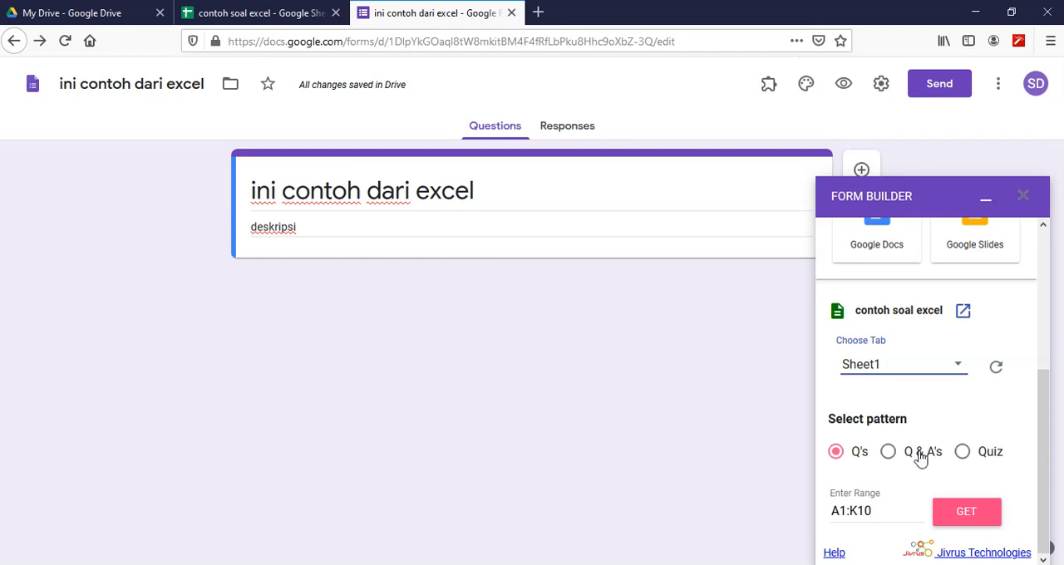
left_click(890, 455)
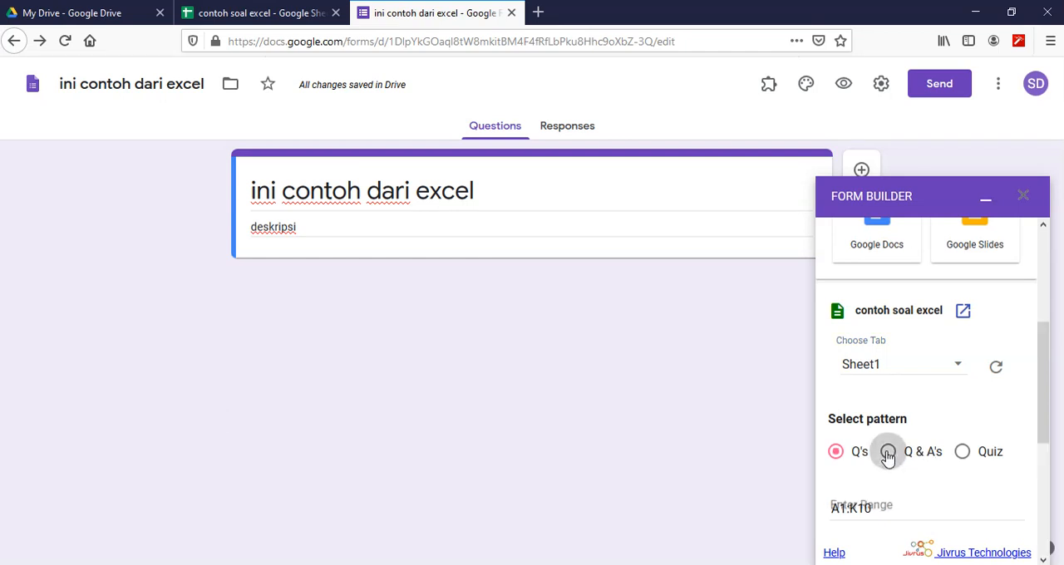
left_click(964, 455)
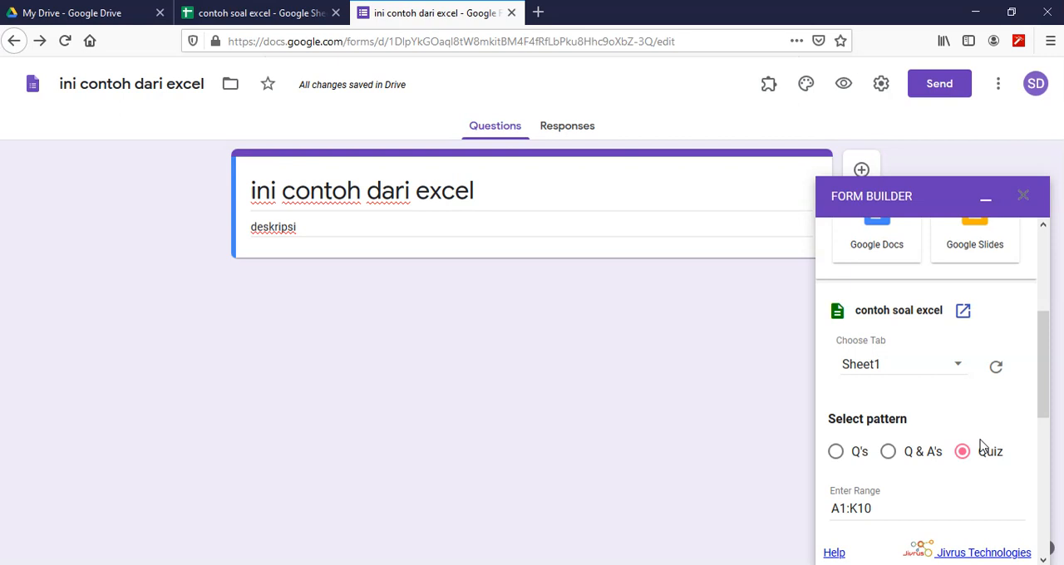
- Check the extent of the question data in Sheet1 and set the Form Builder import range to A1:G3
left_click_drag(1043, 352, 1044, 404)
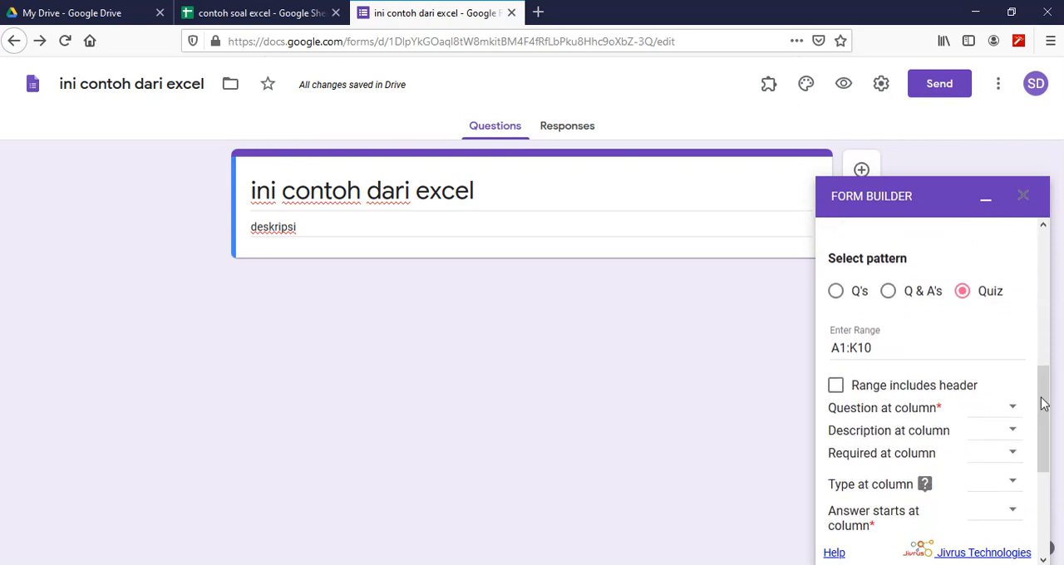
left_click(963, 295)
left_click(875, 349)
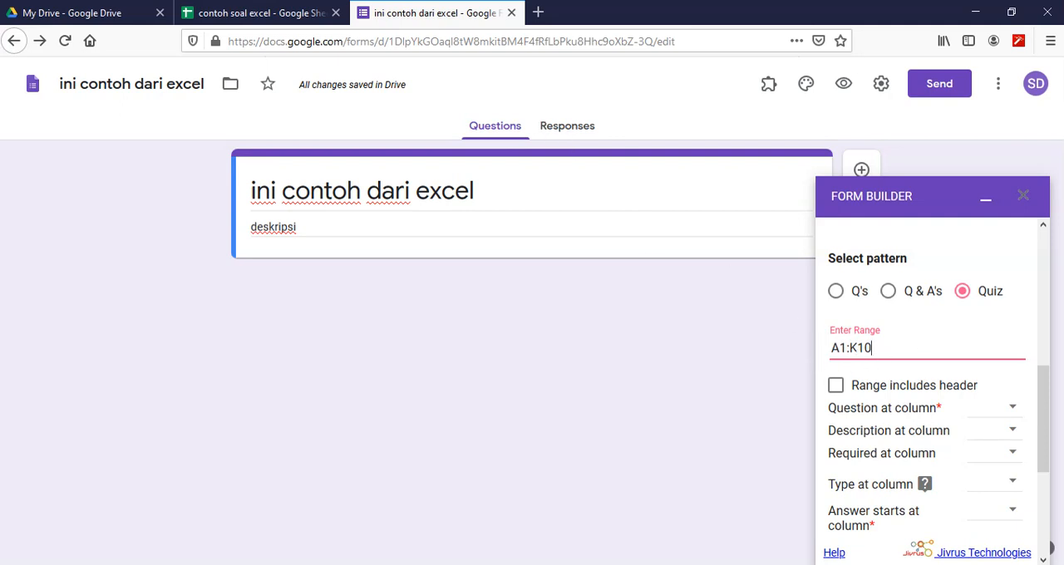
left_click(263, 13)
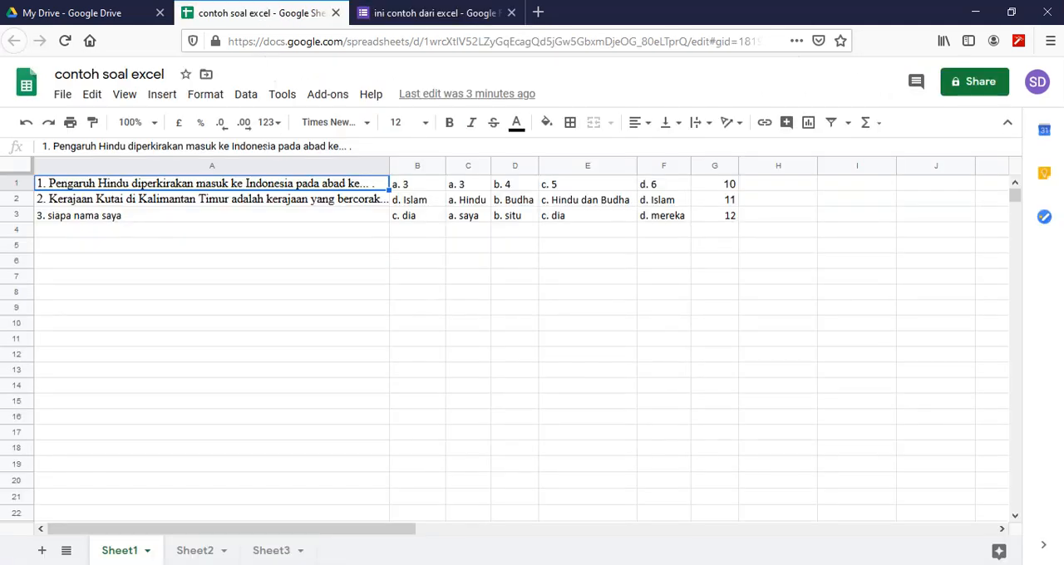
left_click_drag(152, 183, 732, 221)
left_click(185, 183)
left_click(719, 219)
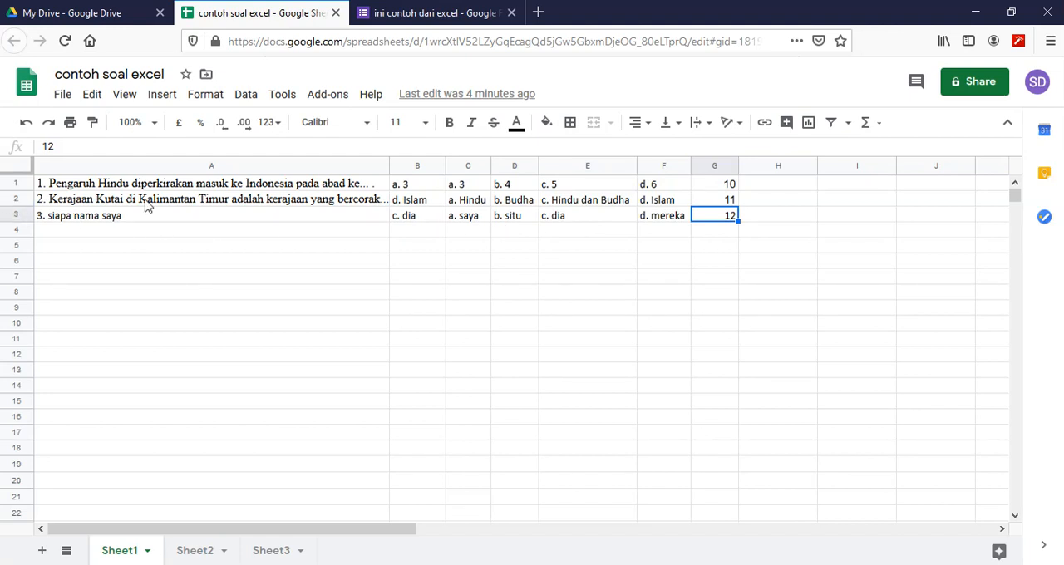
left_click(207, 185)
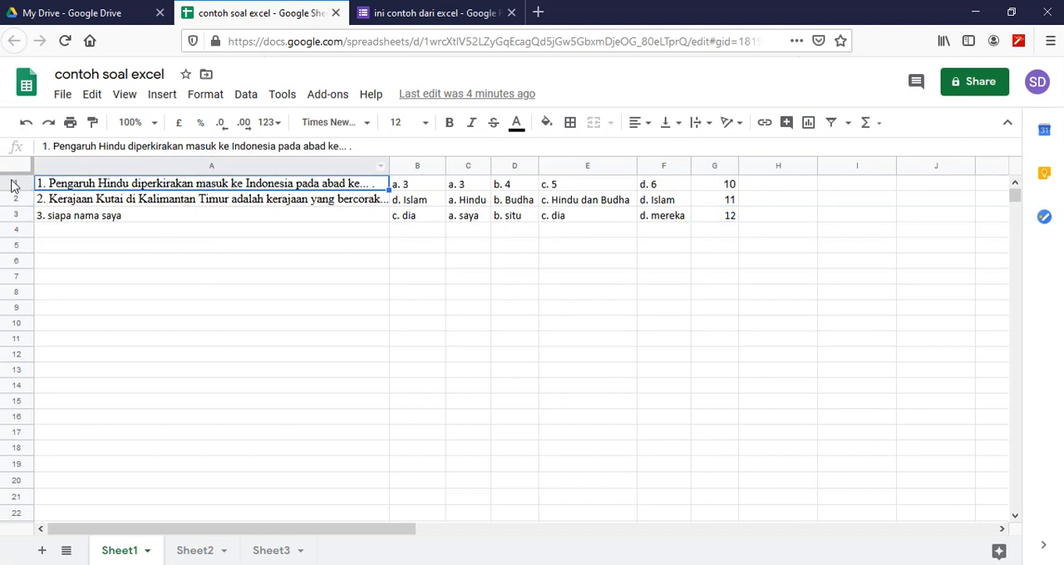
left_click(718, 224)
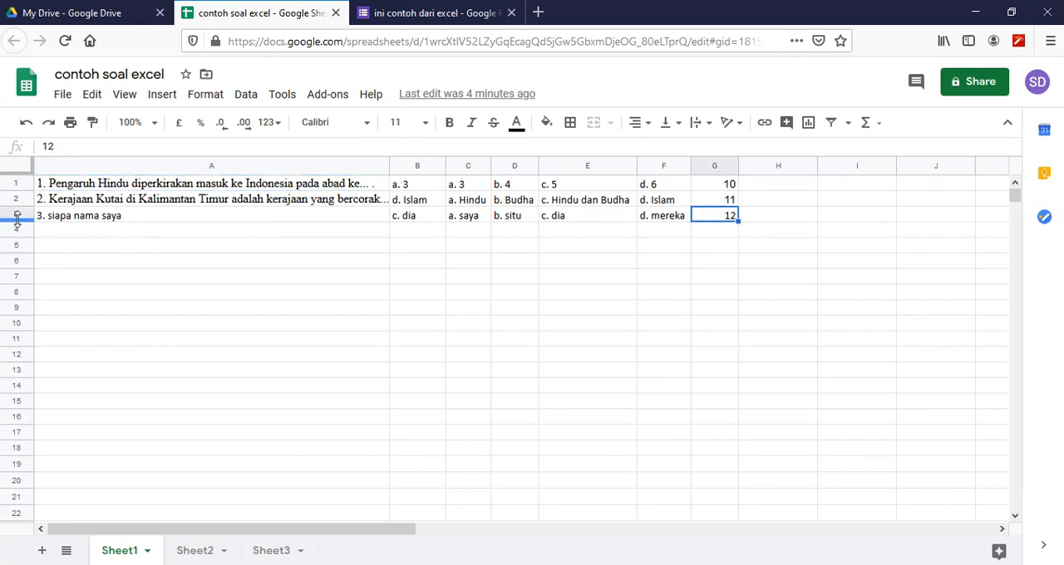
left_click(434, 12)
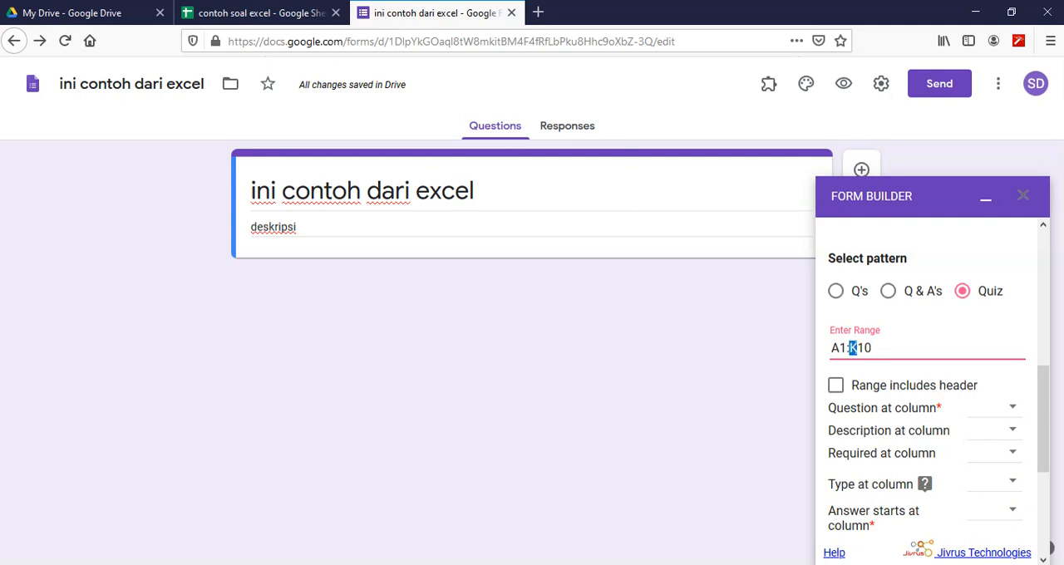
type("G3")
- Inspect the rows below the last question in Sheet1 and return to the form's import settings
left_click(237, 14)
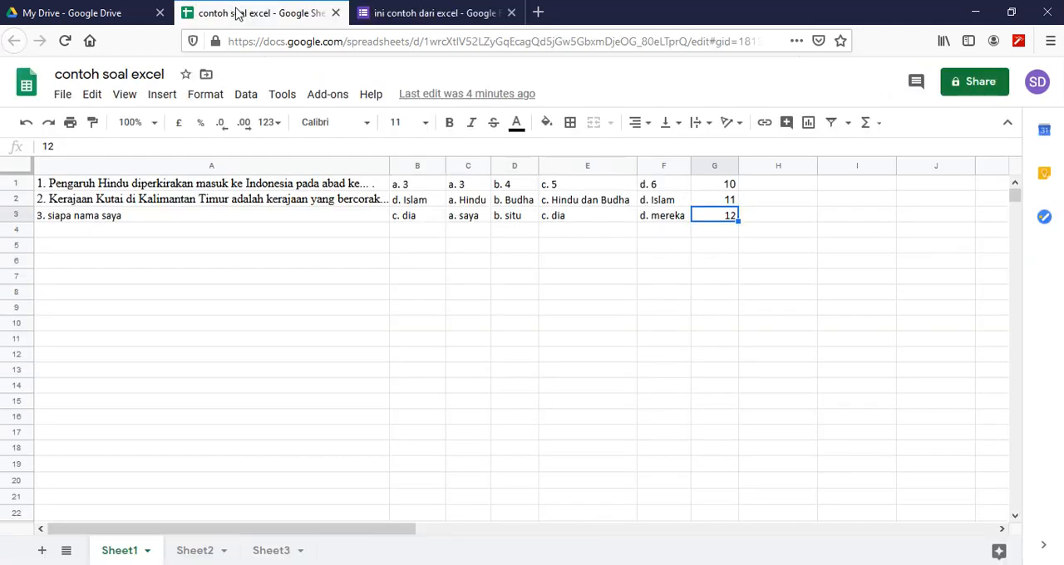
left_click(90, 231)
left_click(91, 251)
left_click_drag(82, 230, 687, 511)
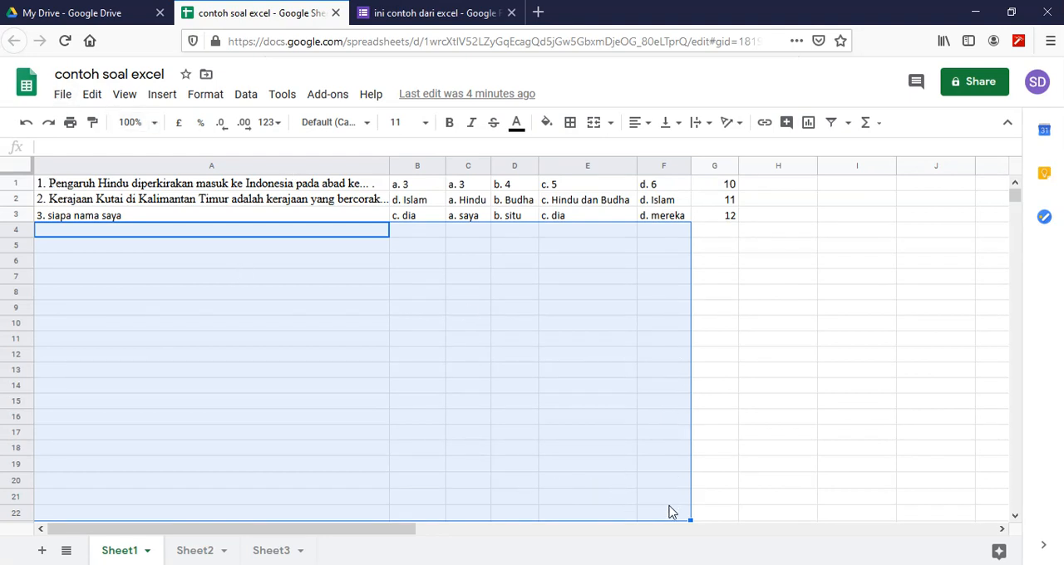
left_click(483, 389)
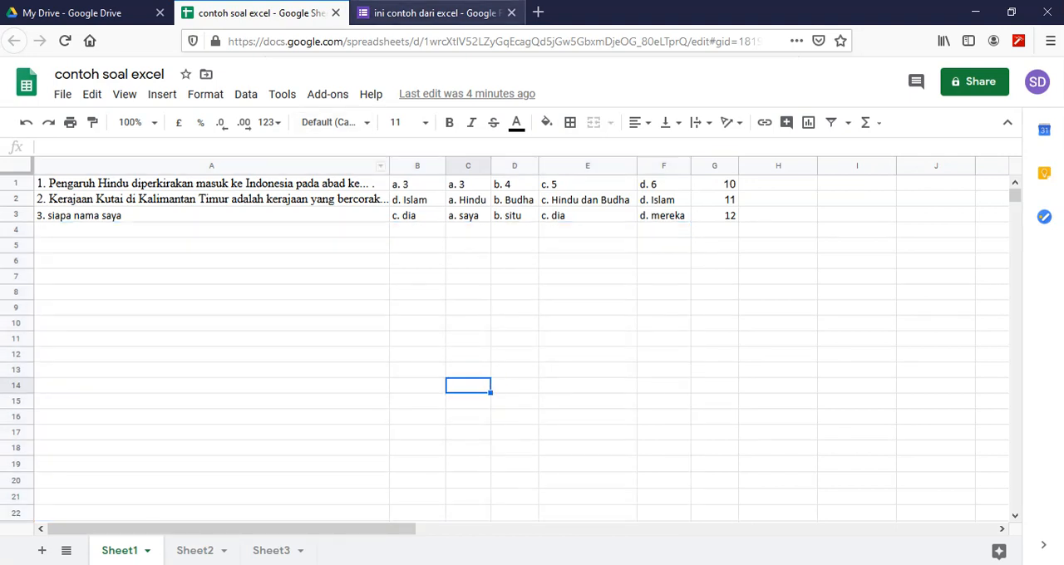
left_click(409, 14)
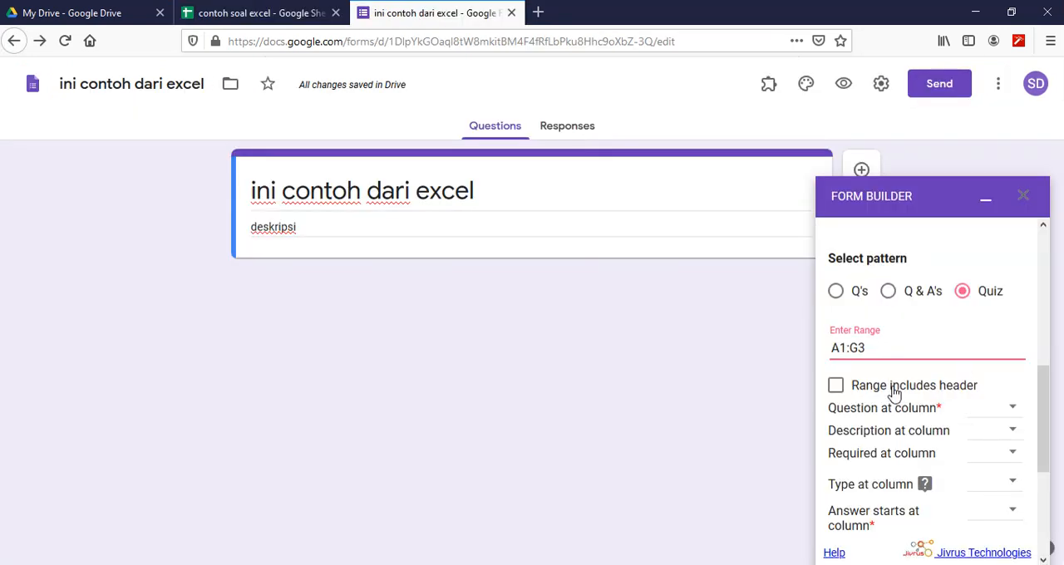
- Check where the questions are in Sheet1 and set the question column to A in Form Builder
left_click_drag(1043, 388, 1045, 426)
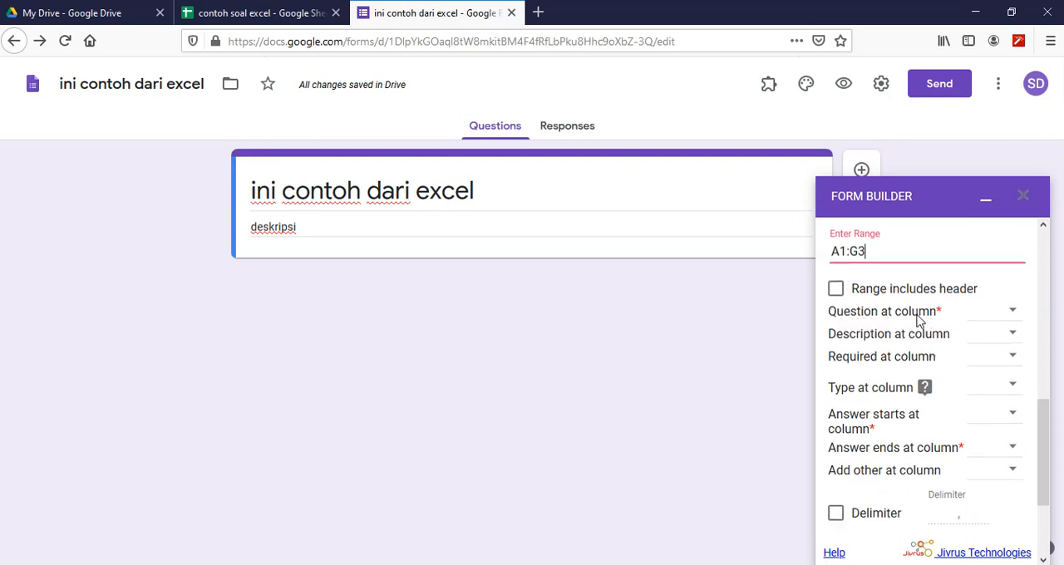
left_click(268, 14)
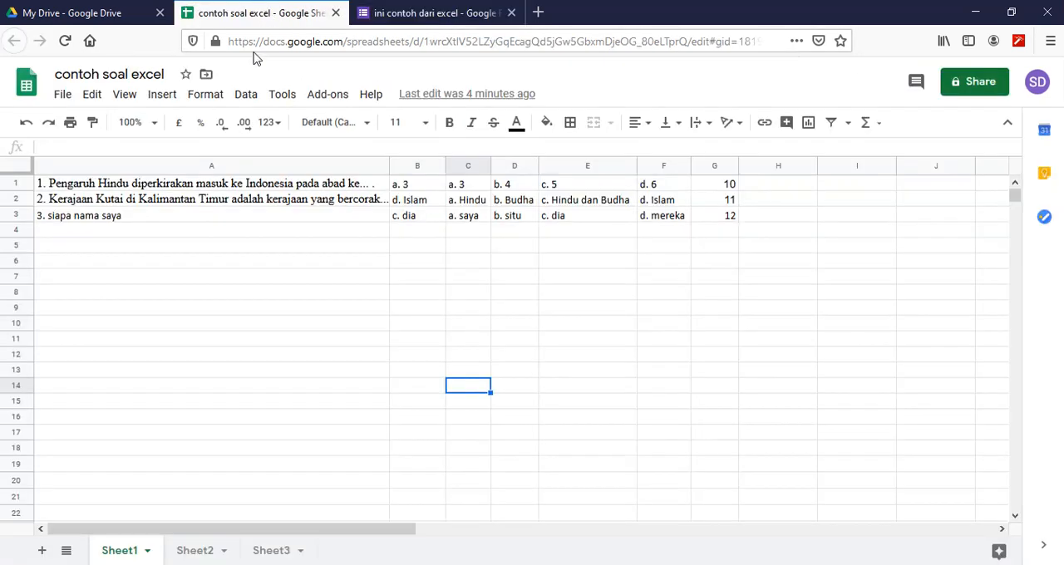
left_click(174, 166)
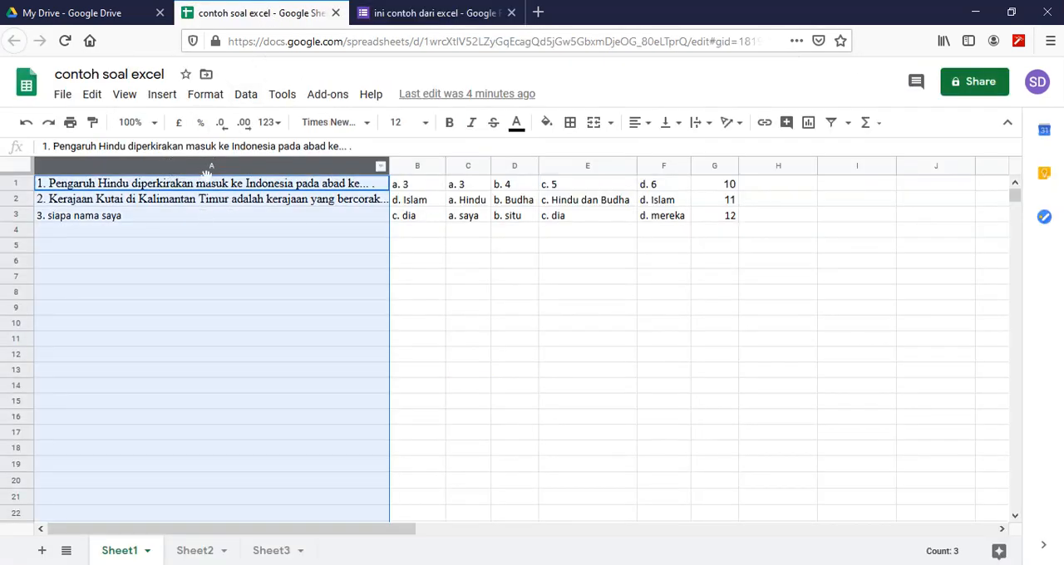
left_click(396, 14)
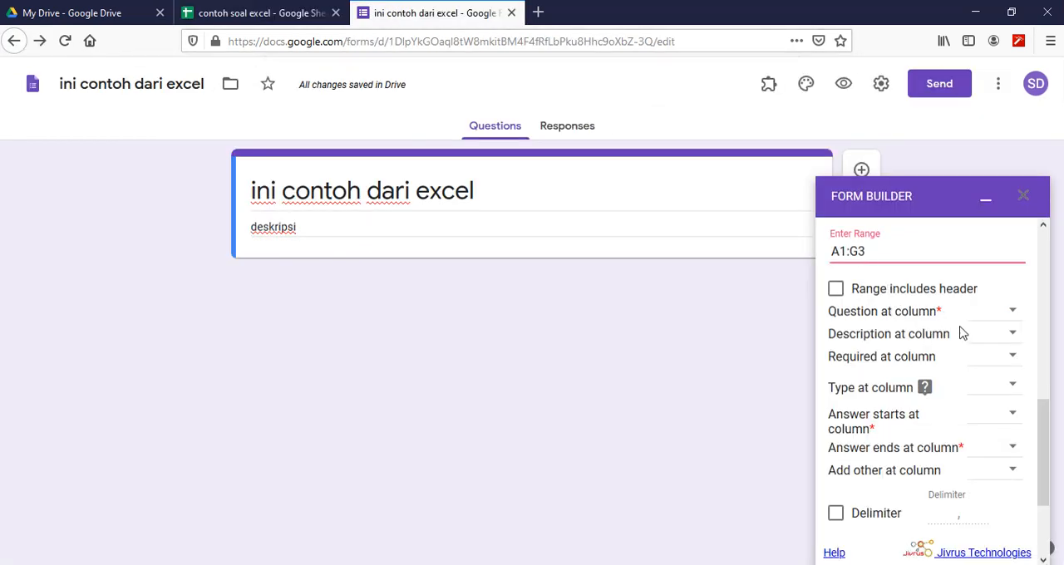
left_click(1014, 314)
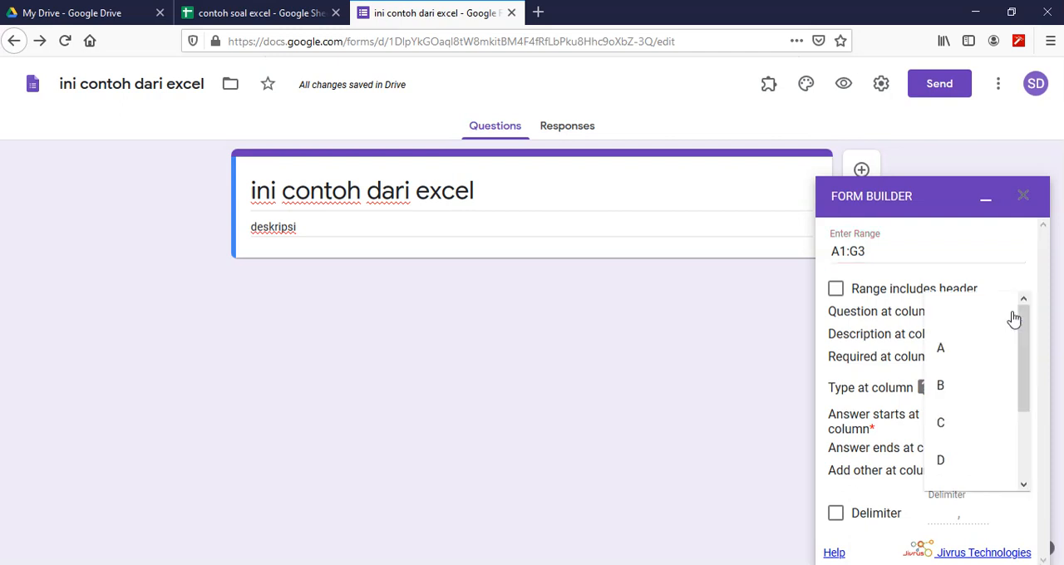
left_click(944, 354)
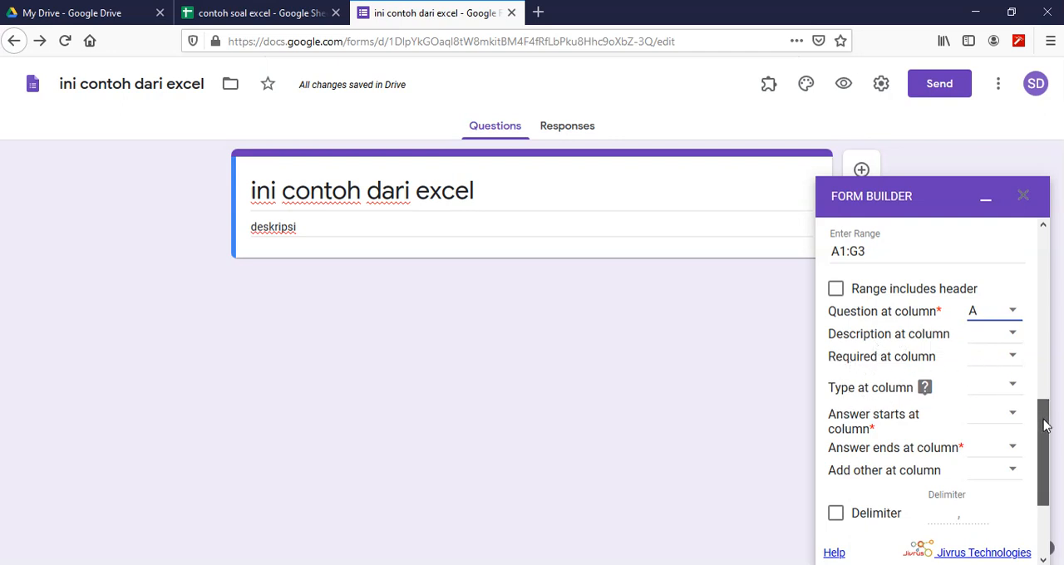
- Check the answer option columns in Sheet1, and set the answers to start at column C and end at column F in Form Builder
left_click_drag(1048, 418, 1049, 465)
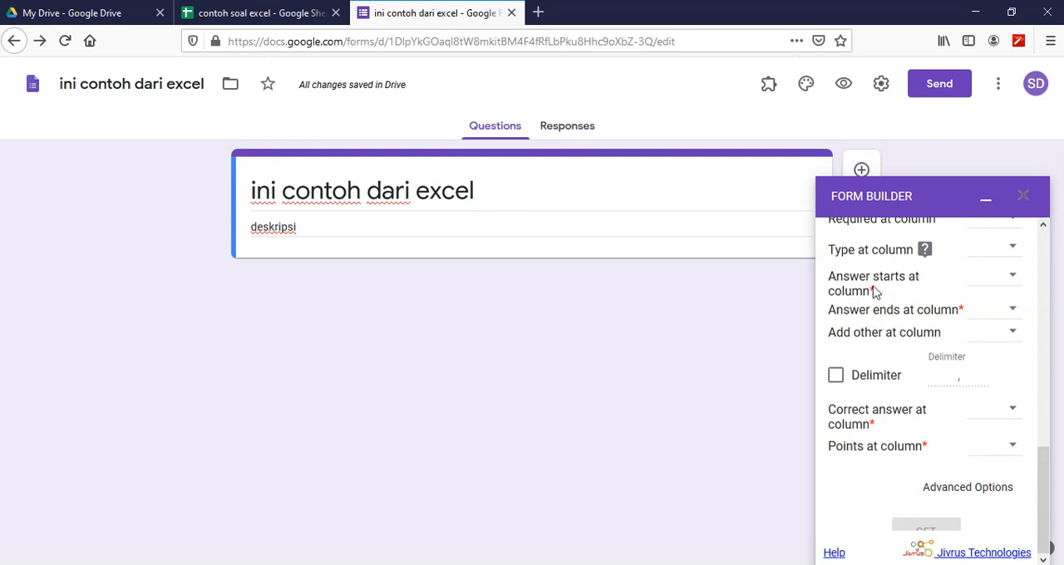
left_click(308, 12)
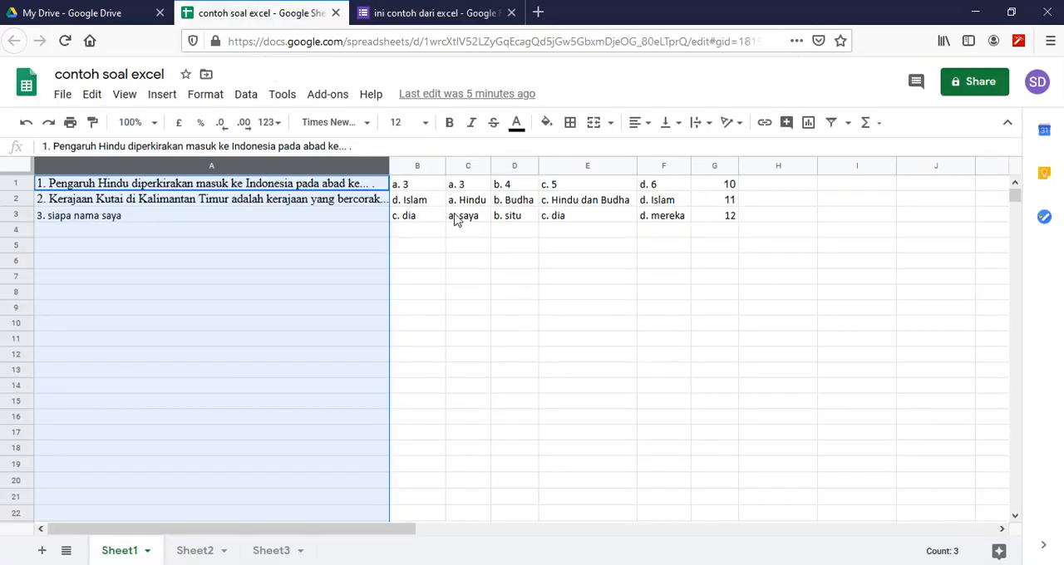
left_click(470, 166)
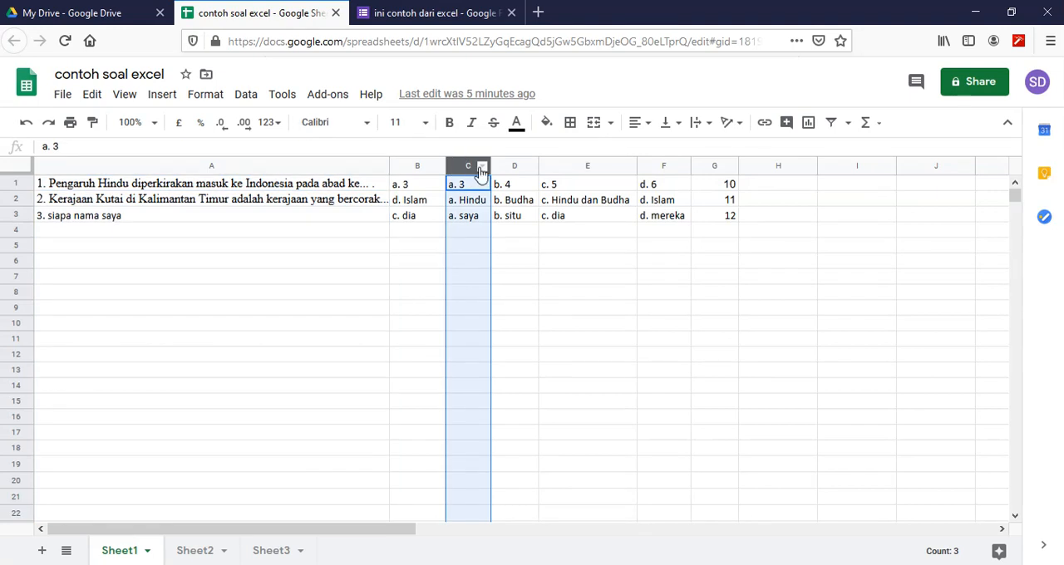
left_click(515, 166)
left_click(586, 167)
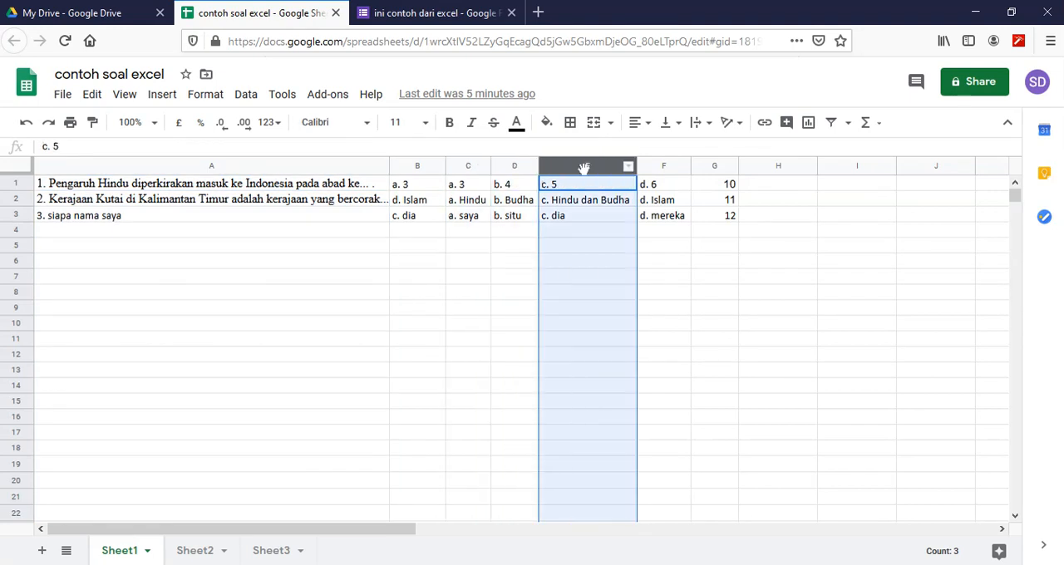
left_click(659, 165)
left_click(469, 167)
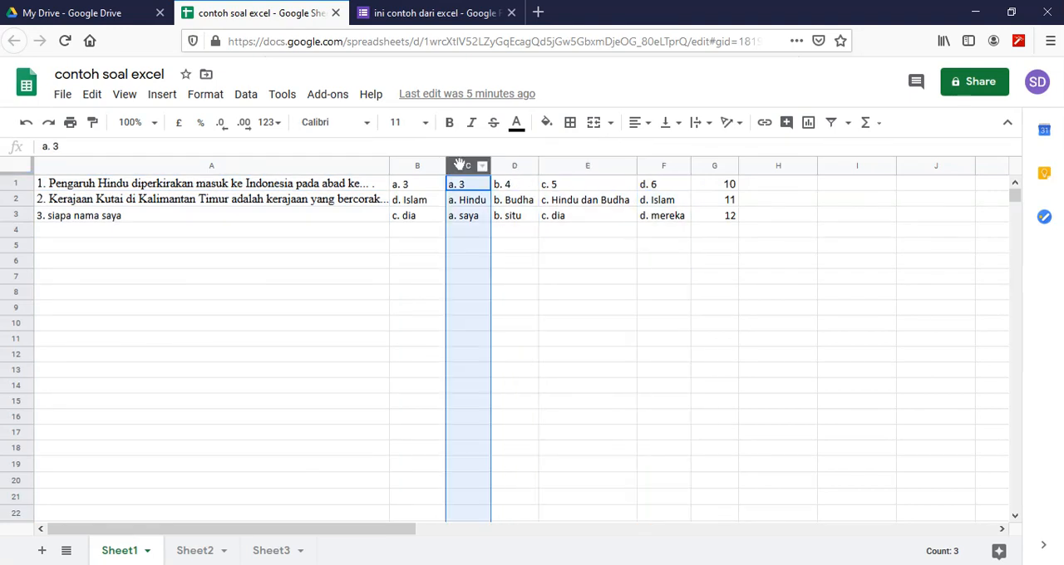
left_click(661, 165)
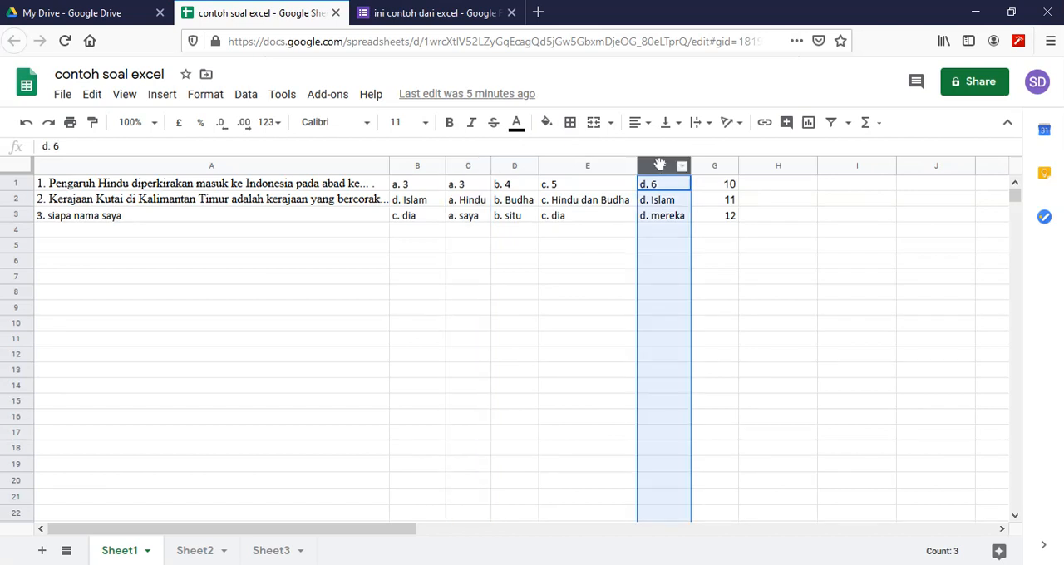
left_click(408, 12)
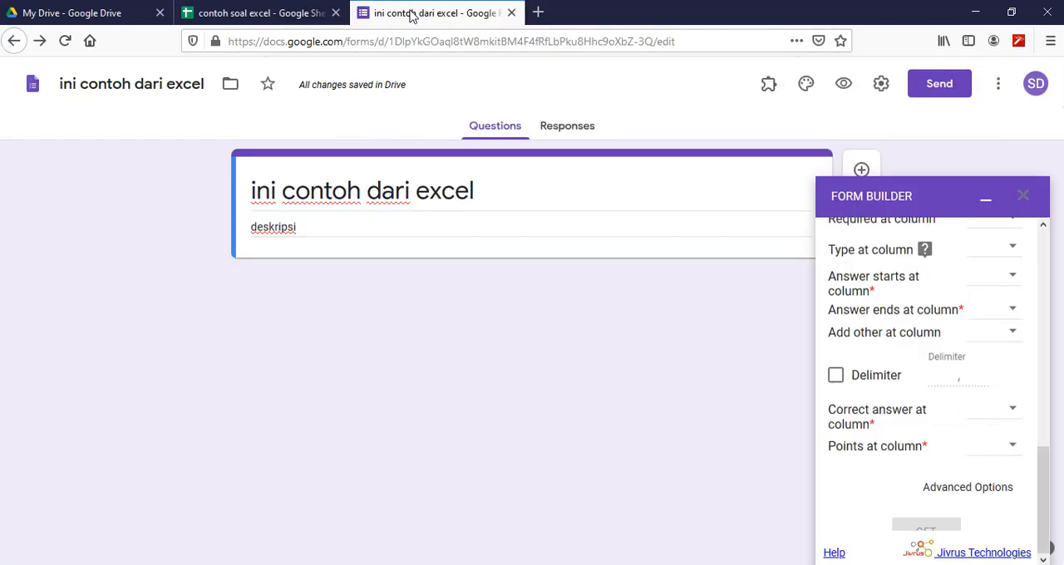
left_click(1012, 281)
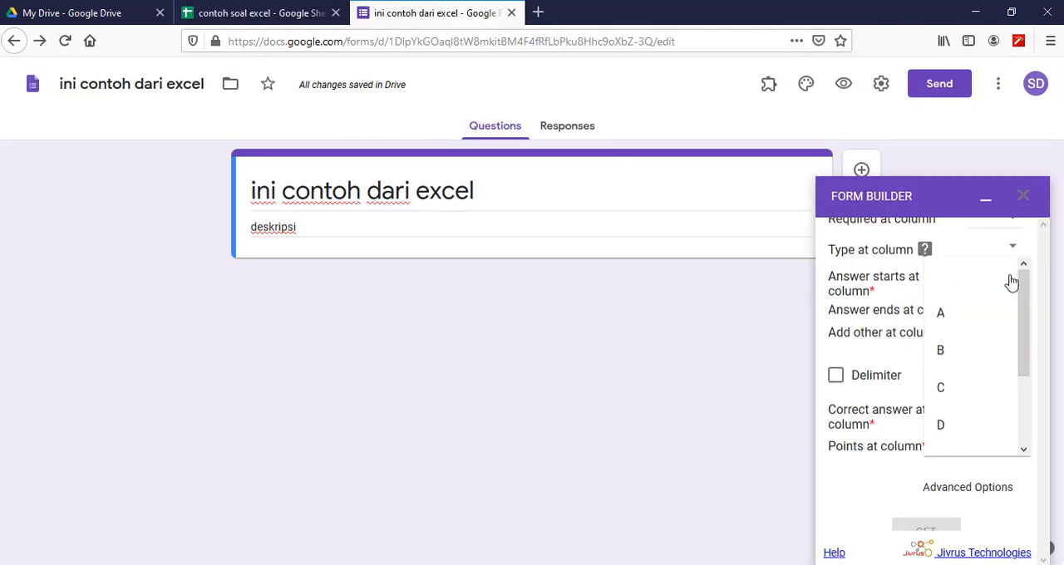
left_click(956, 387)
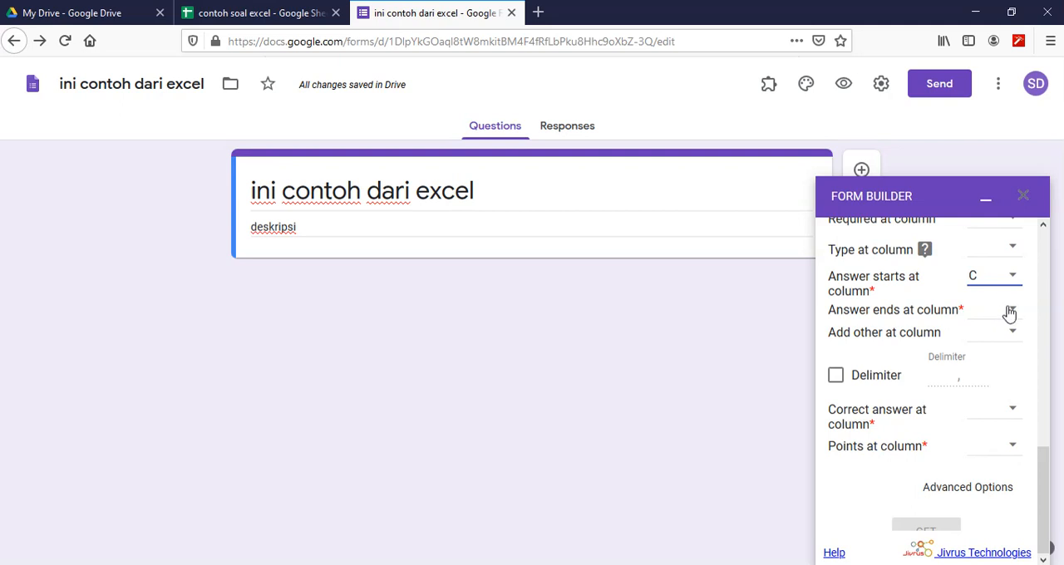
left_click(1014, 310)
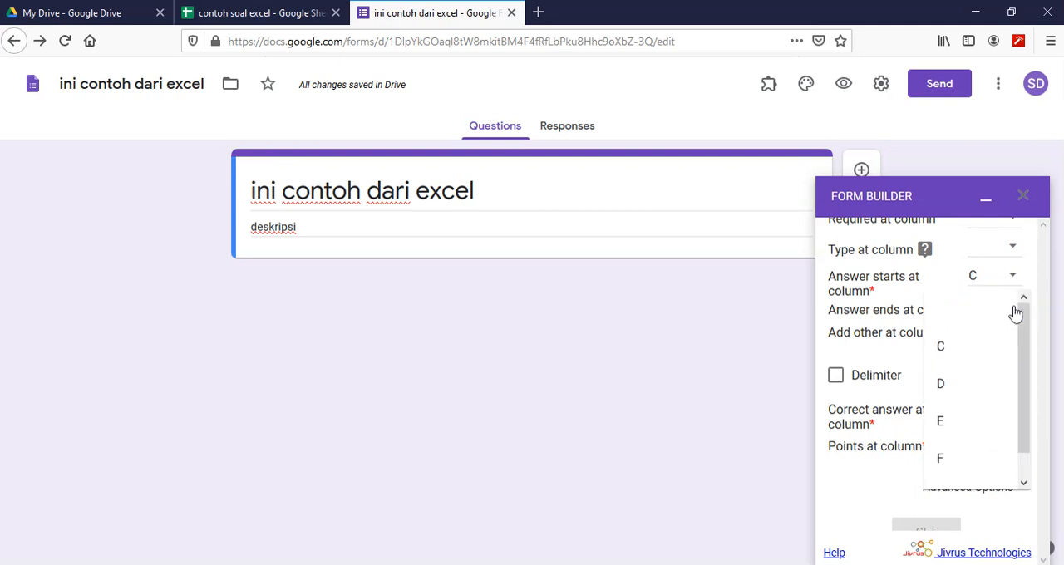
left_click(952, 461)
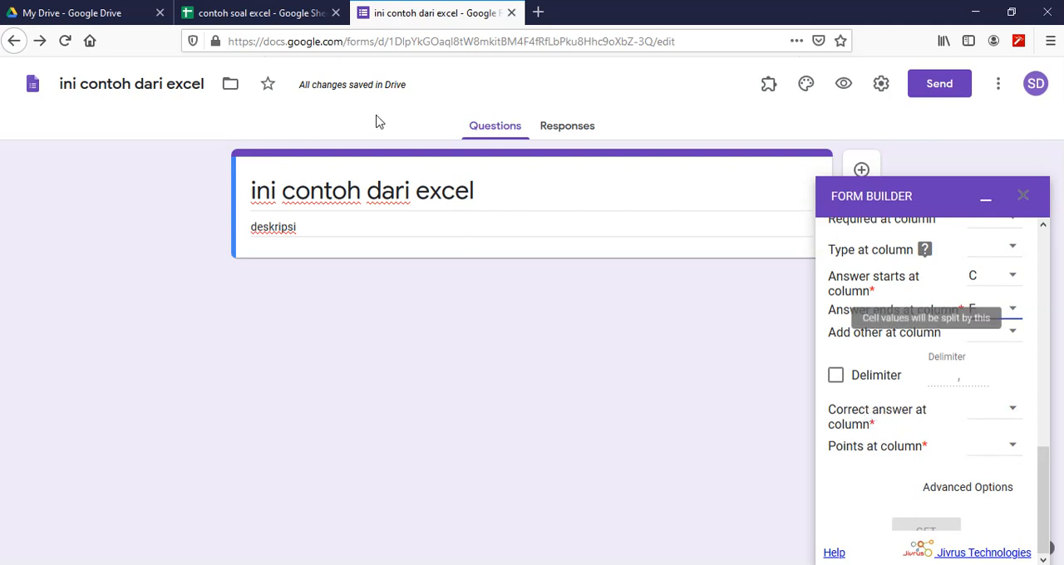
- Check the answer key in Sheet1 and set the correct answer column to B in Form Builder
left_click(231, 11)
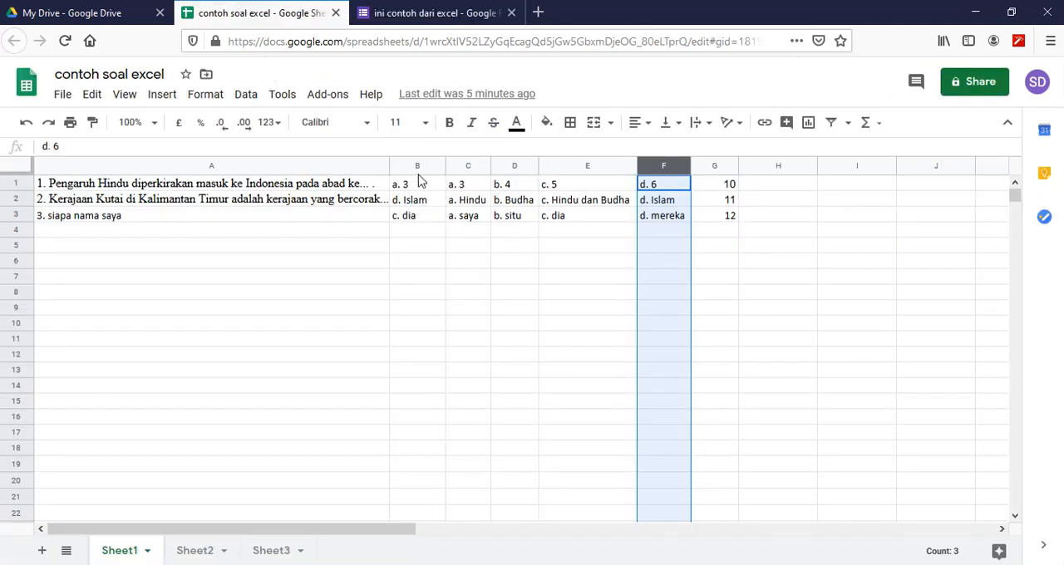
left_click(399, 13)
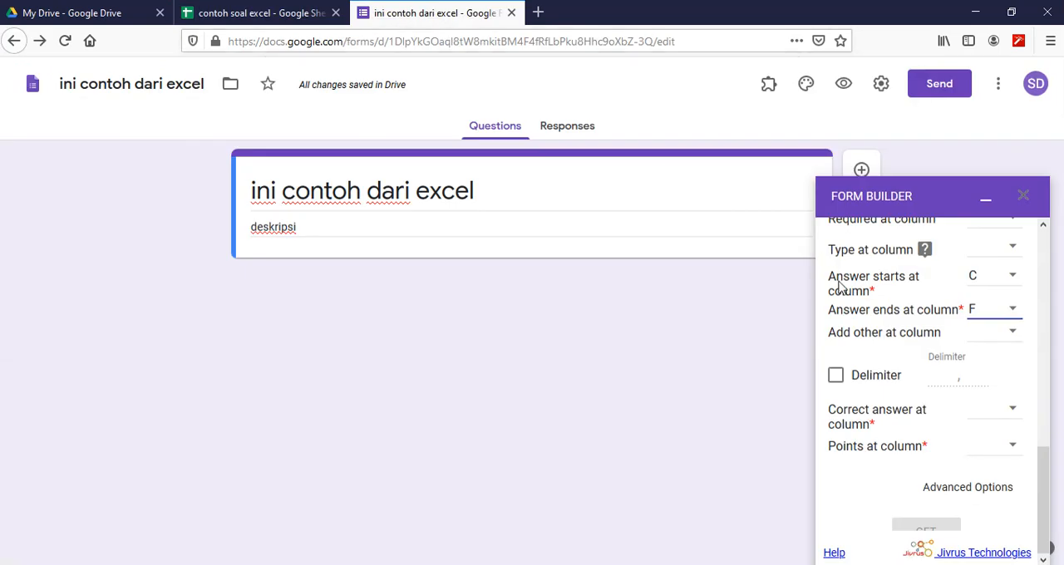
left_click(1011, 416)
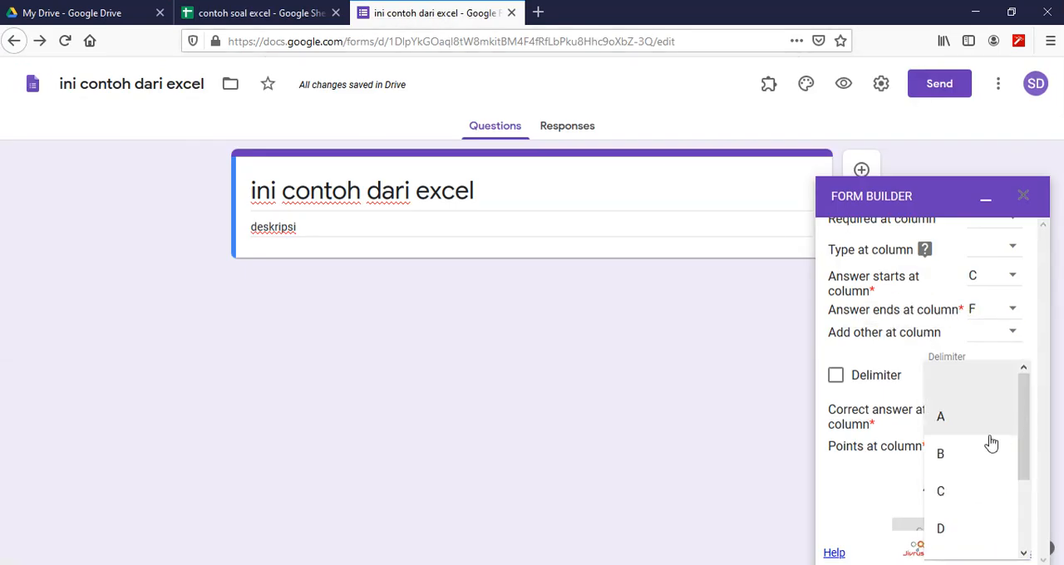
left_click(946, 456)
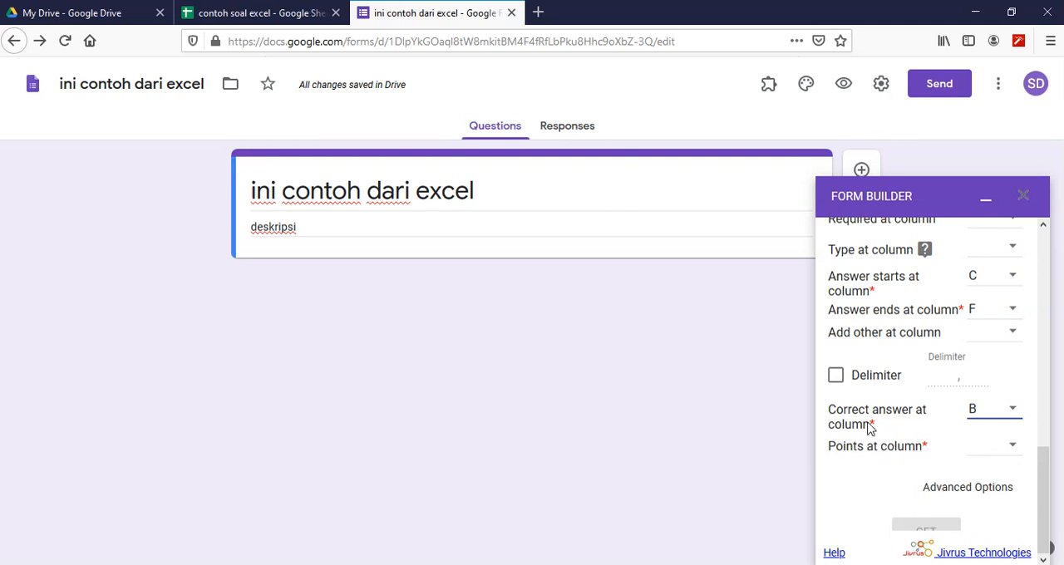
- Check where the points are in Sheet1 and set the points column to G in Form Builder
left_click(261, 12)
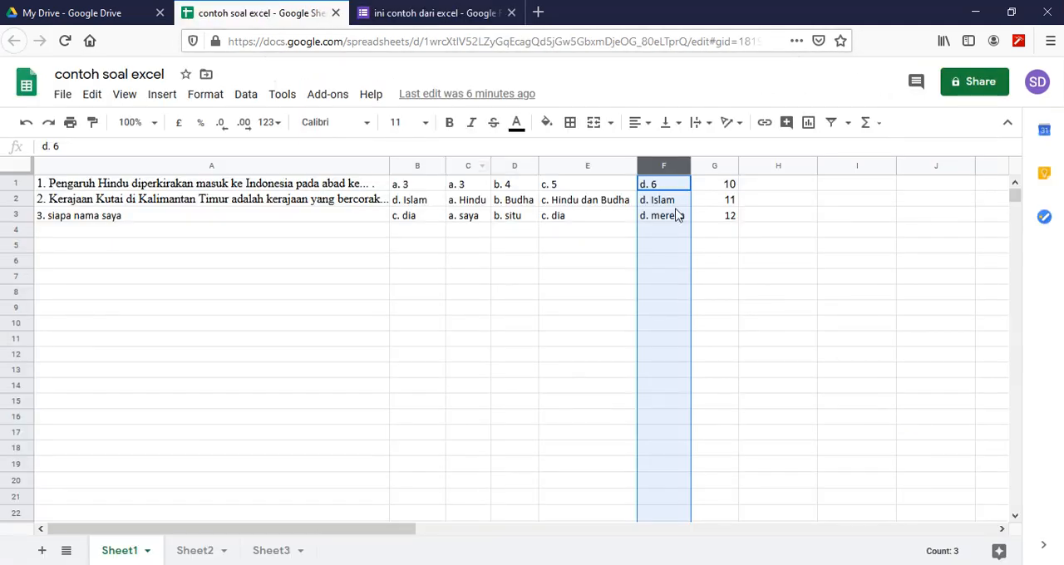
left_click(668, 205)
left_click(712, 164)
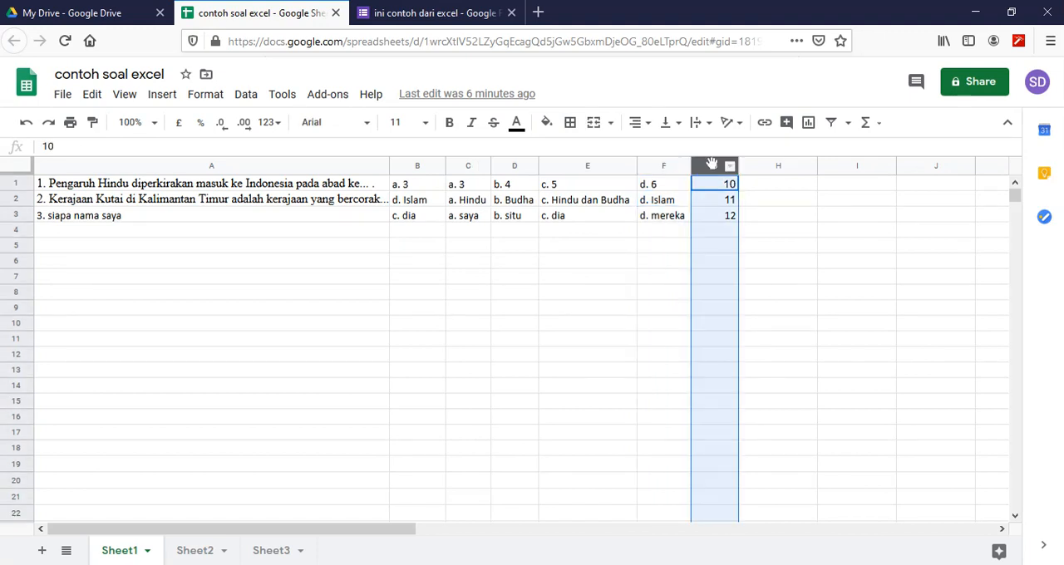
left_click(718, 215)
left_click(390, 13)
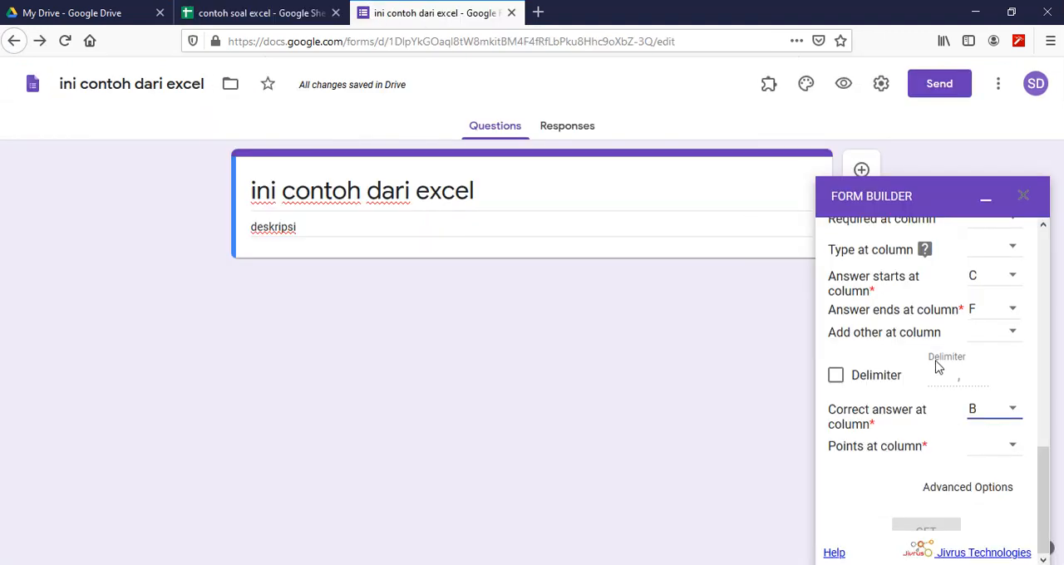
left_click(1014, 447)
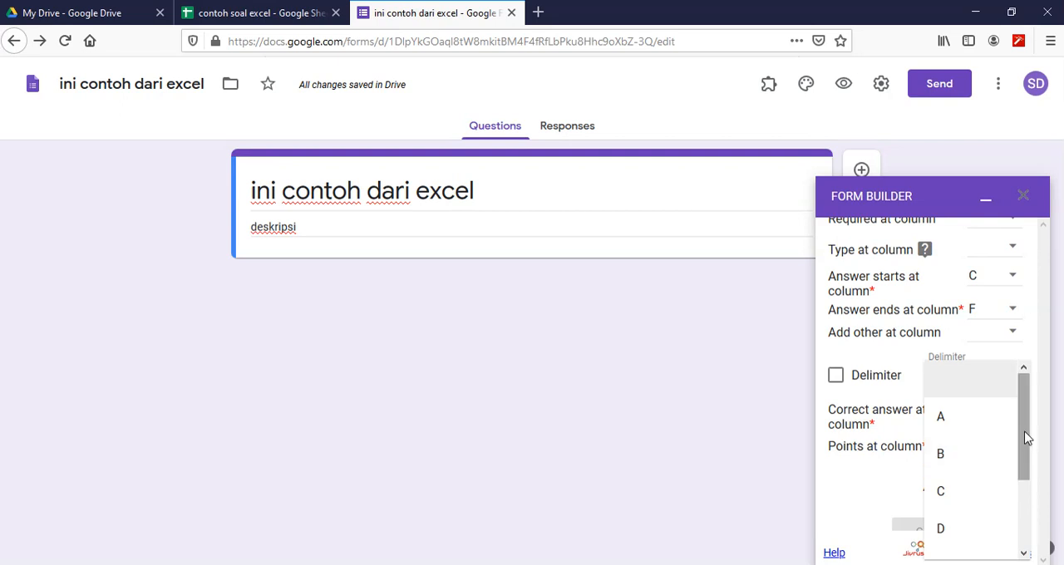
left_click_drag(1026, 439, 1031, 546)
left_click(942, 545)
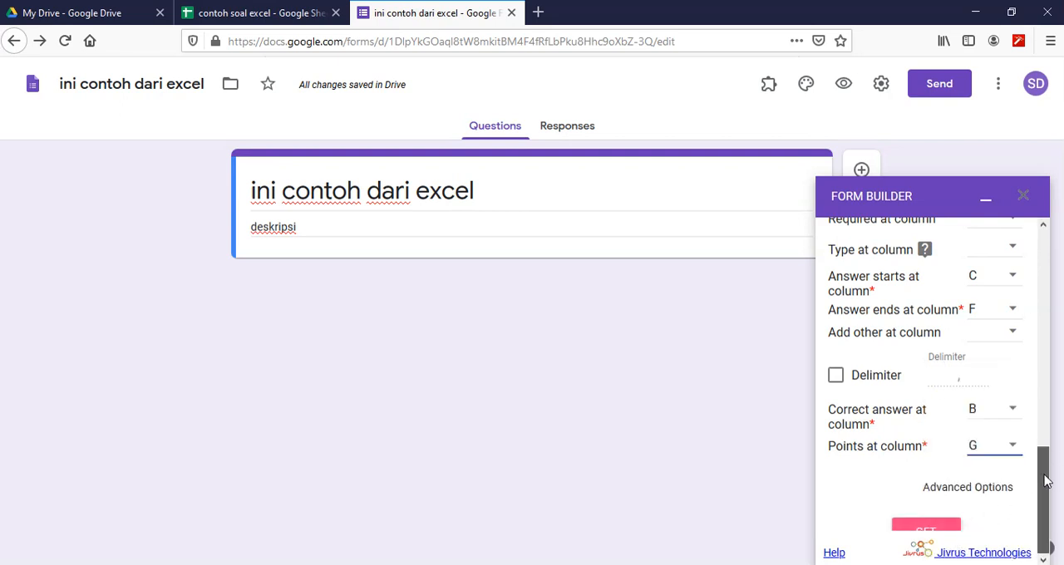
left_click_drag(1051, 460, 1045, 495)
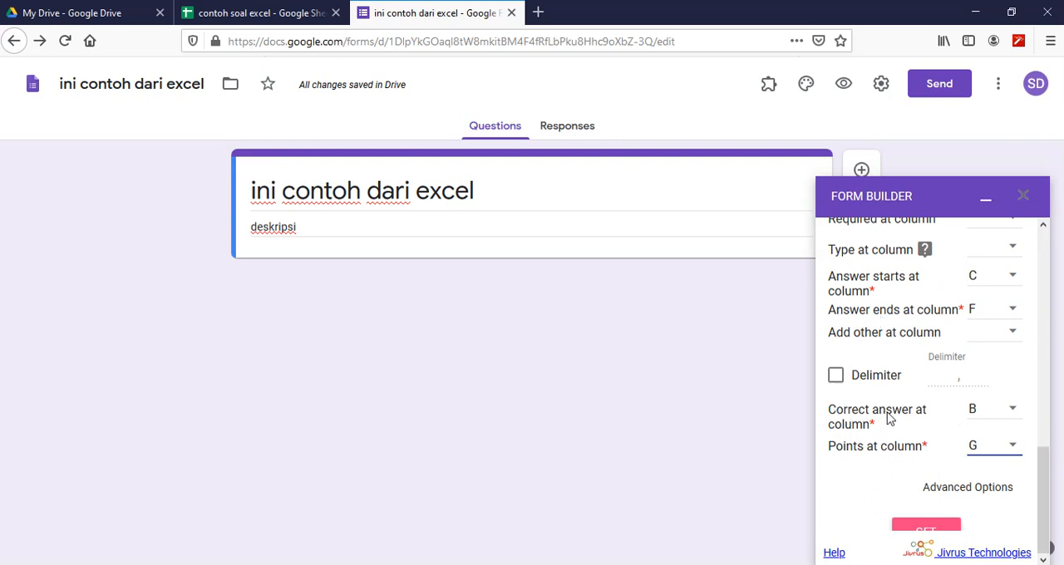
- Compare the answer key in column B of Sheet1 with each question's answer options, and return to the form
left_click(262, 13)
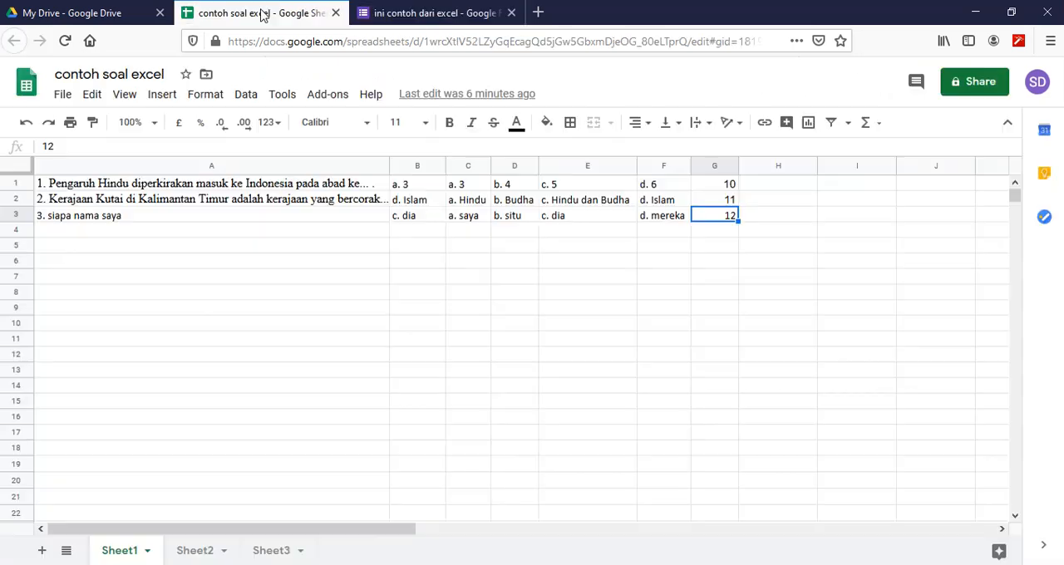
left_click(420, 173)
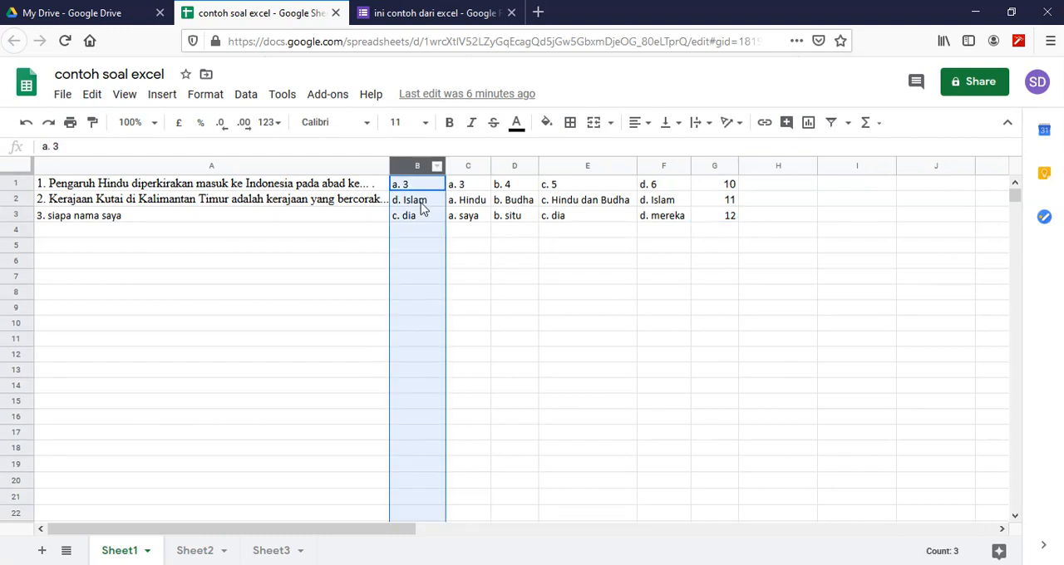
left_click(411, 185)
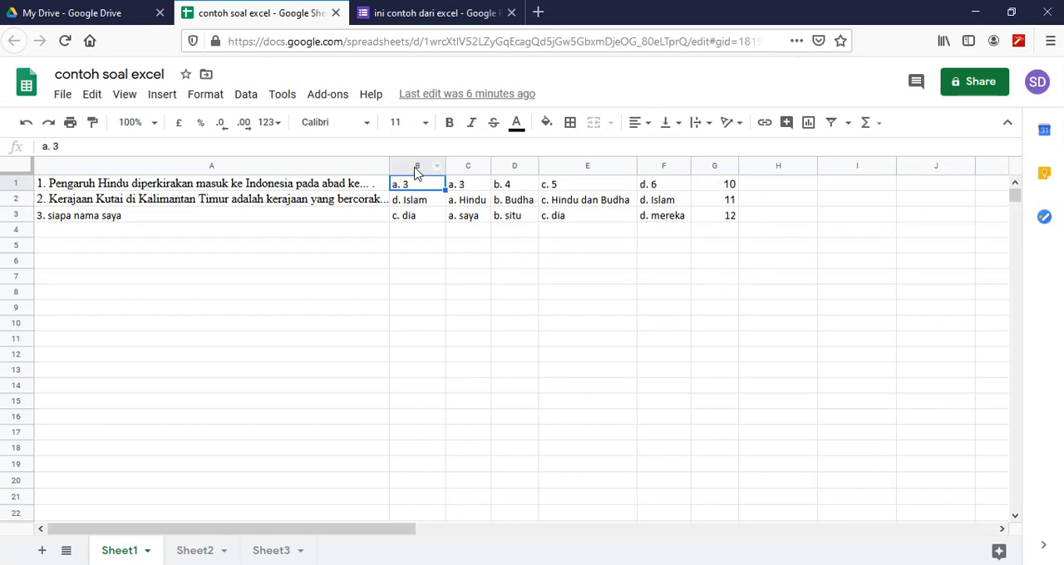
left_click(463, 187)
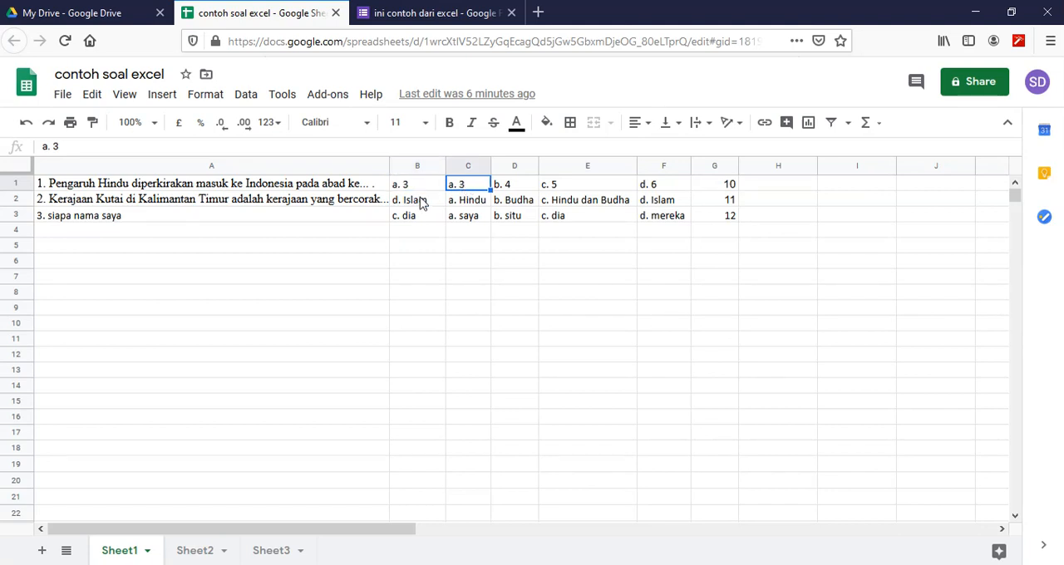
left_click(409, 204)
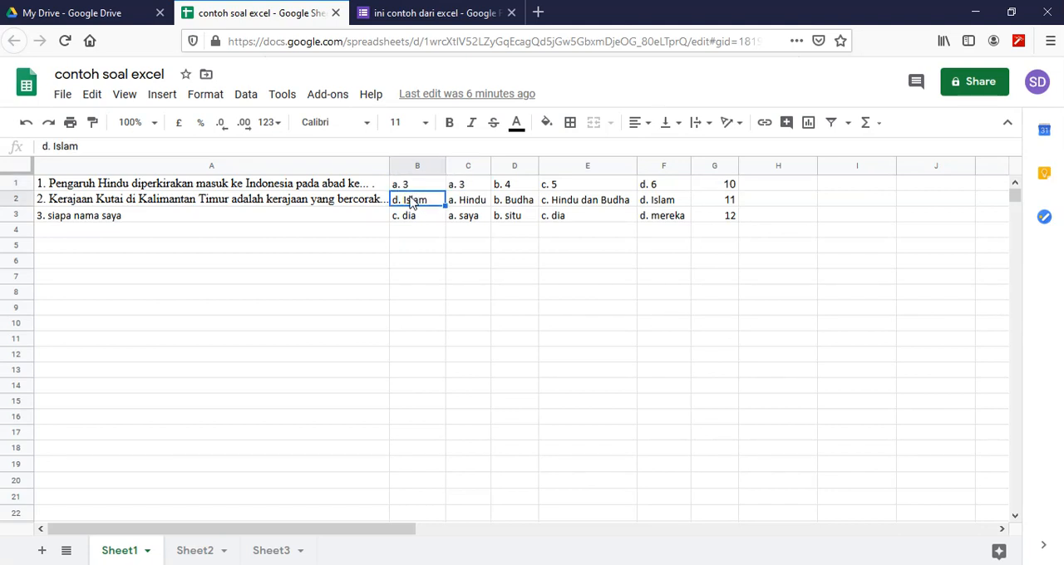
left_click(672, 204)
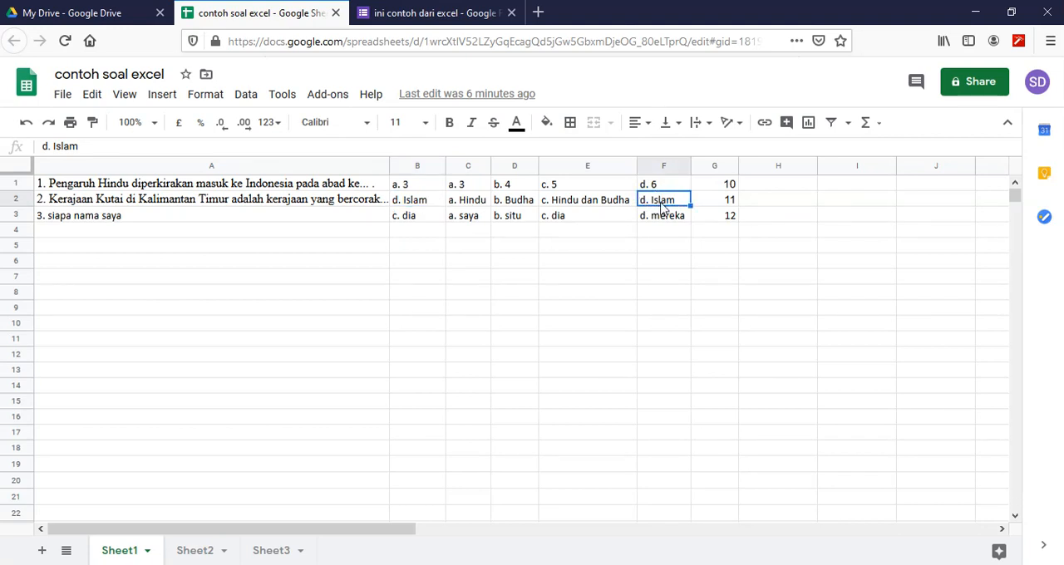
left_click(425, 218)
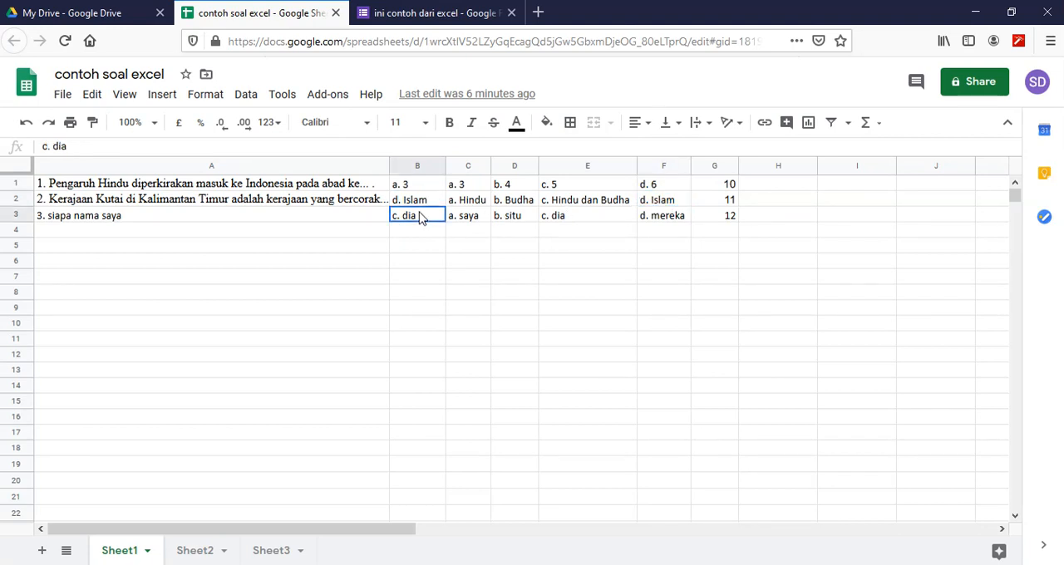
left_click(589, 220)
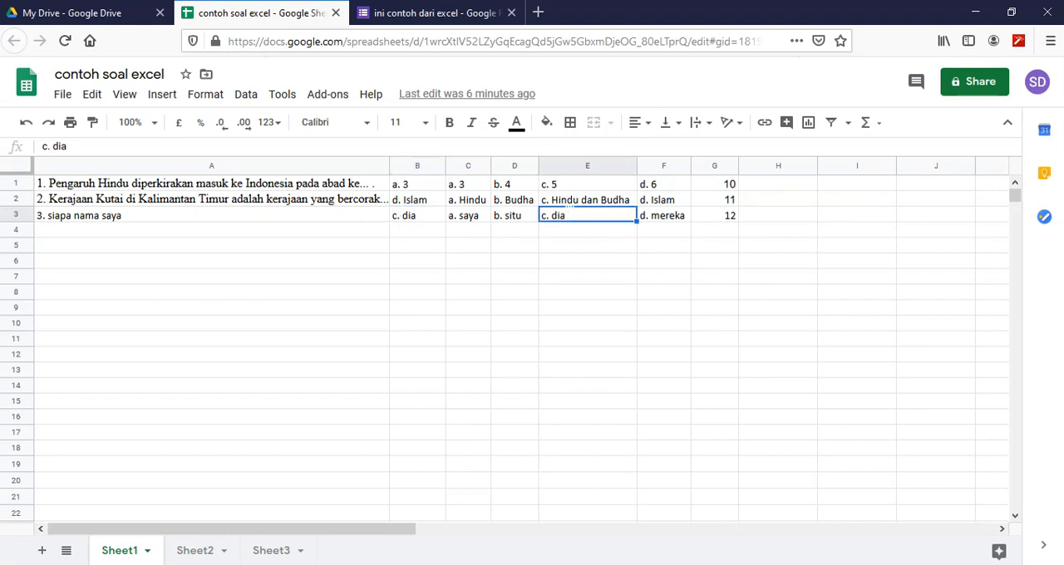
left_click(422, 214)
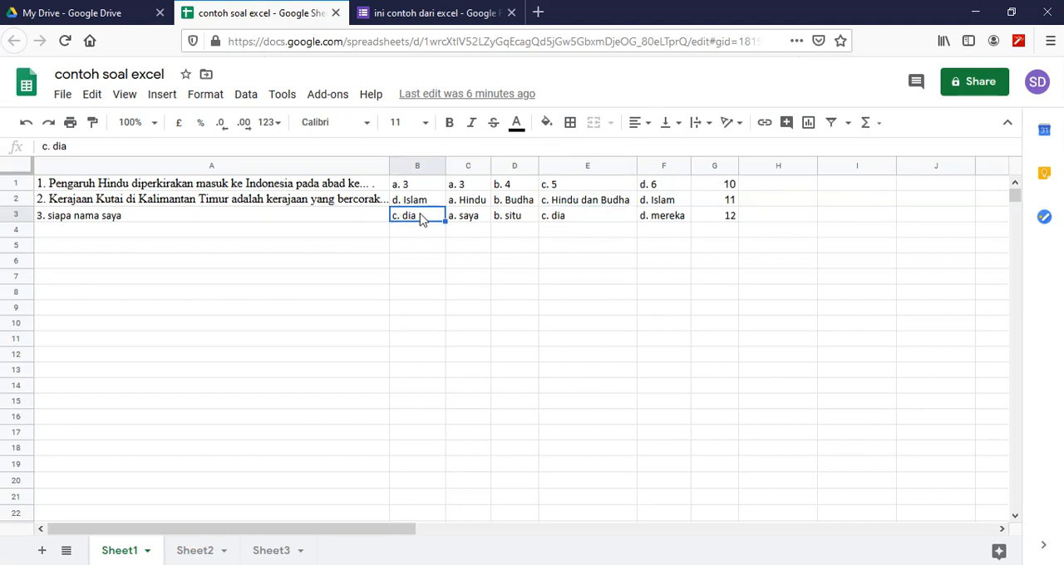
left_click_drag(418, 183, 420, 219)
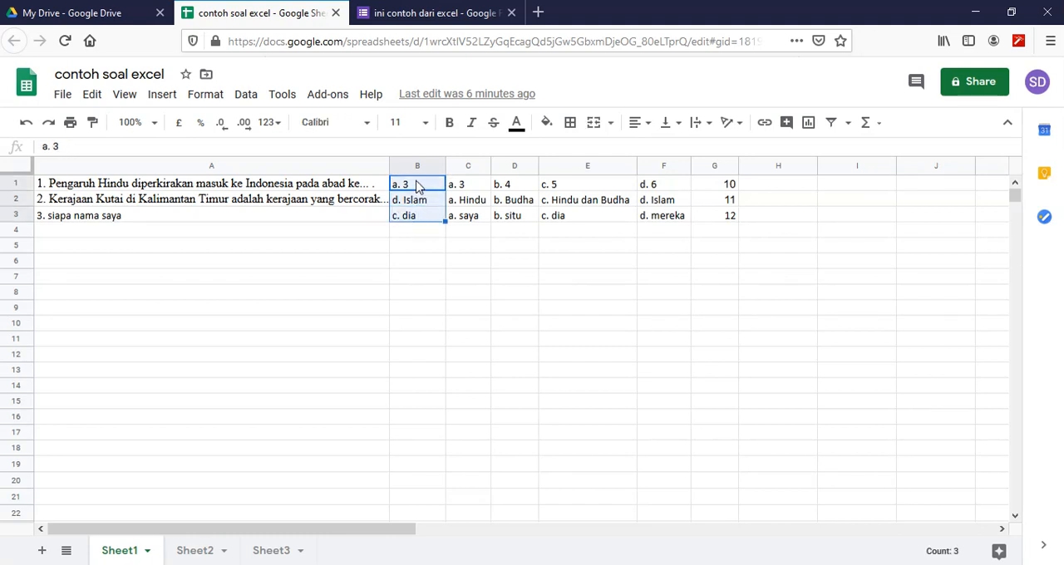
left_click(421, 185)
left_click(396, 17)
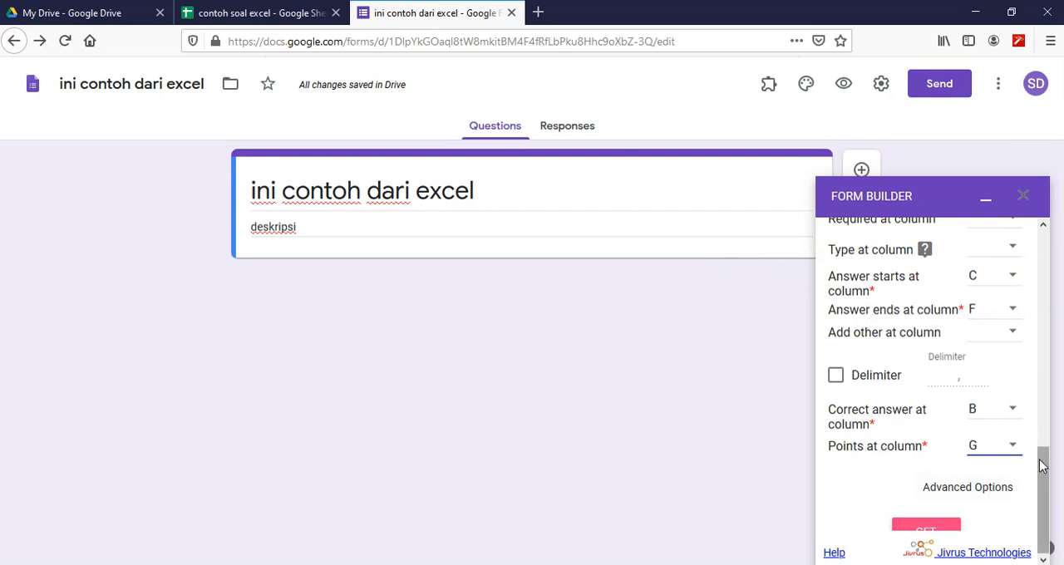
- Get the questions from the mapped columns and compare the ready-to-import list with Sheet1
mouse_move(1043, 467)
left_mouse_down()
mouse_move(1040, 403)
mouse_move(1041, 470)
left_mouse_up()
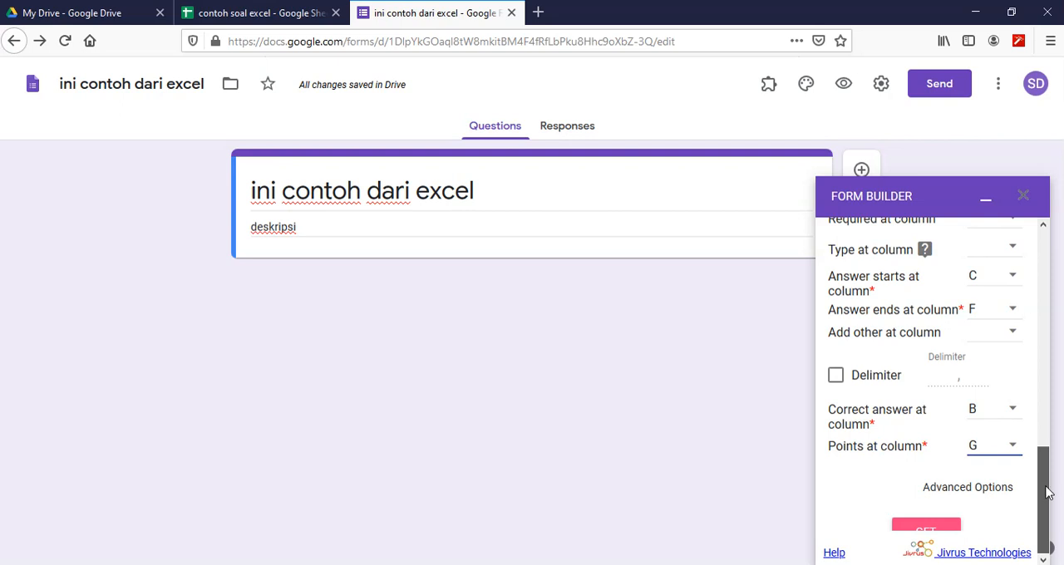
left_click(937, 530)
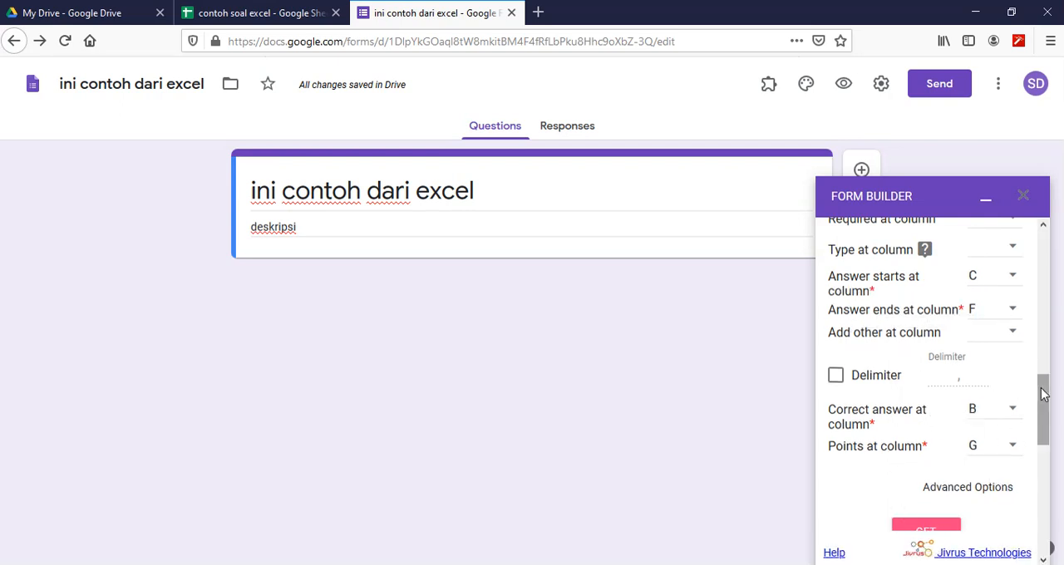
left_click_drag(1048, 393, 1051, 486)
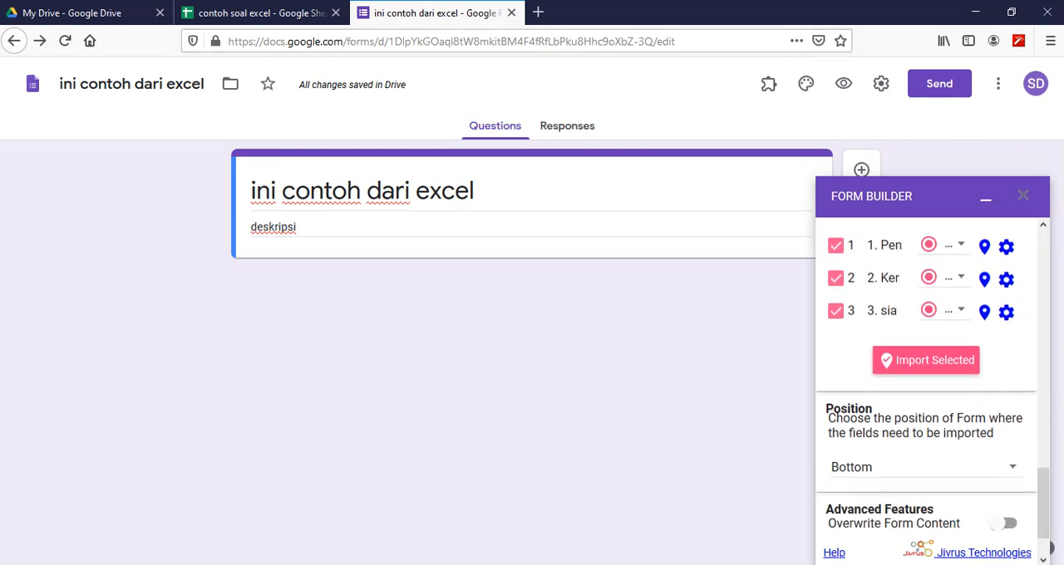
left_click(264, 14)
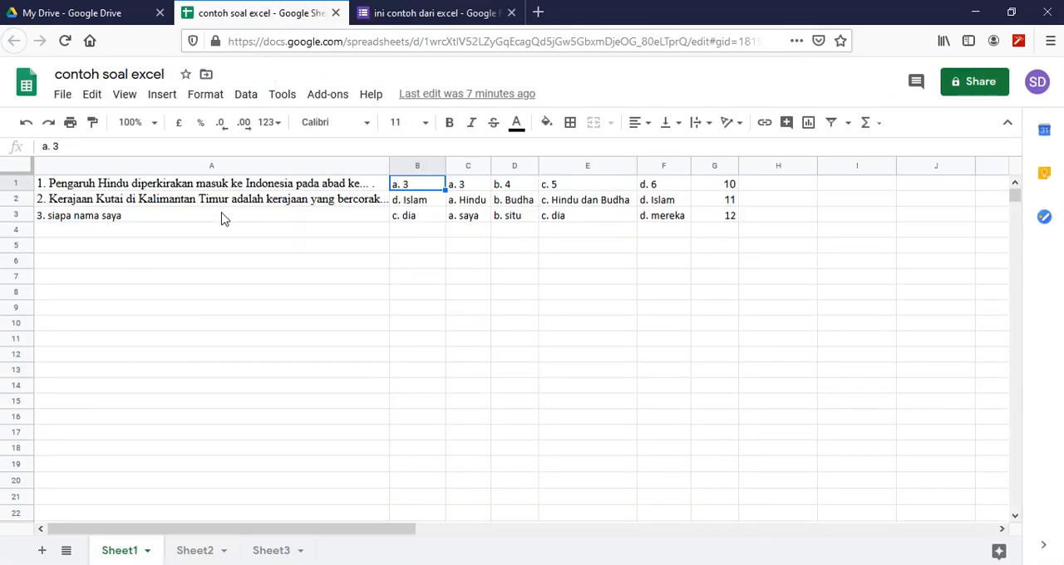
left_click(435, 15)
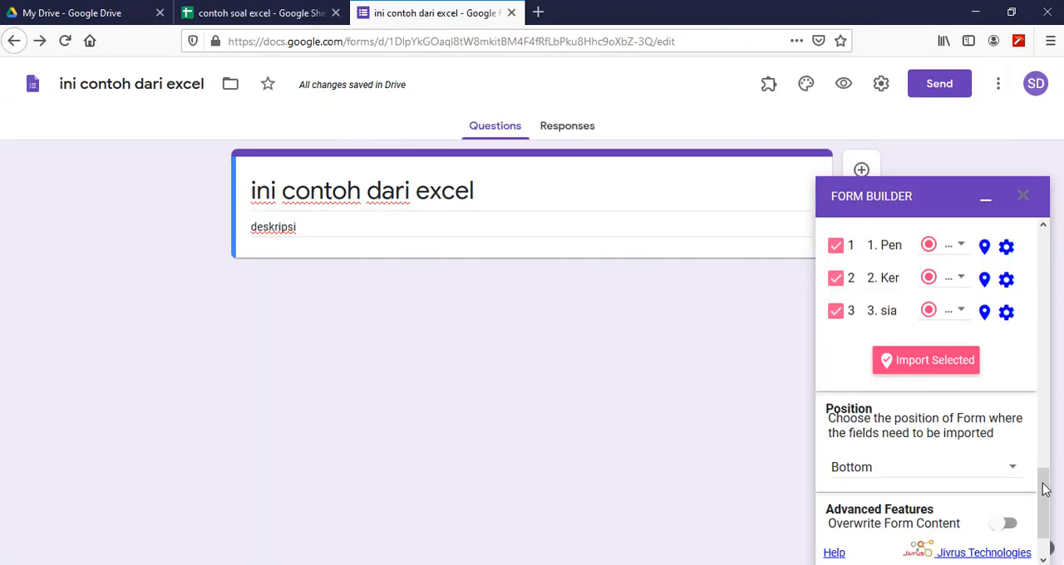
left_click_drag(1046, 490, 1046, 468)
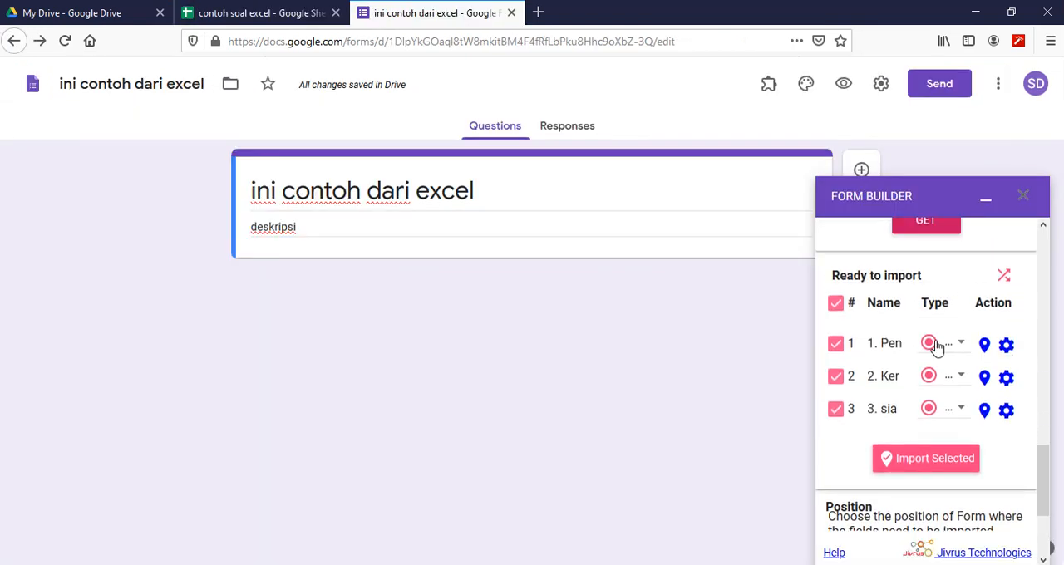
scroll(1048, 465, "down", 1)
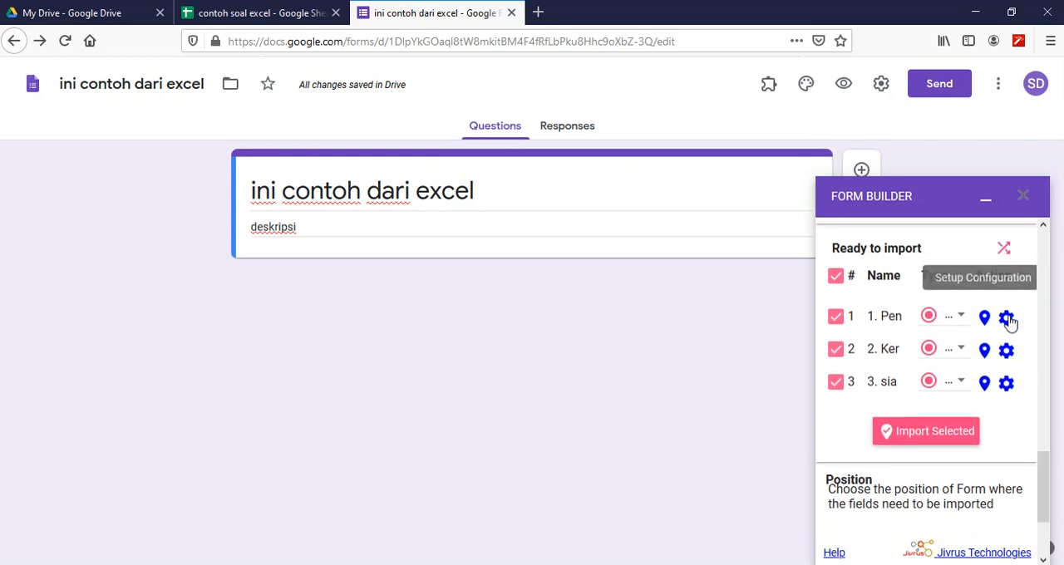
- Check question 1's points and correct answer in its setup configuration against Sheet1, and save the configuration
left_click(1008, 320)
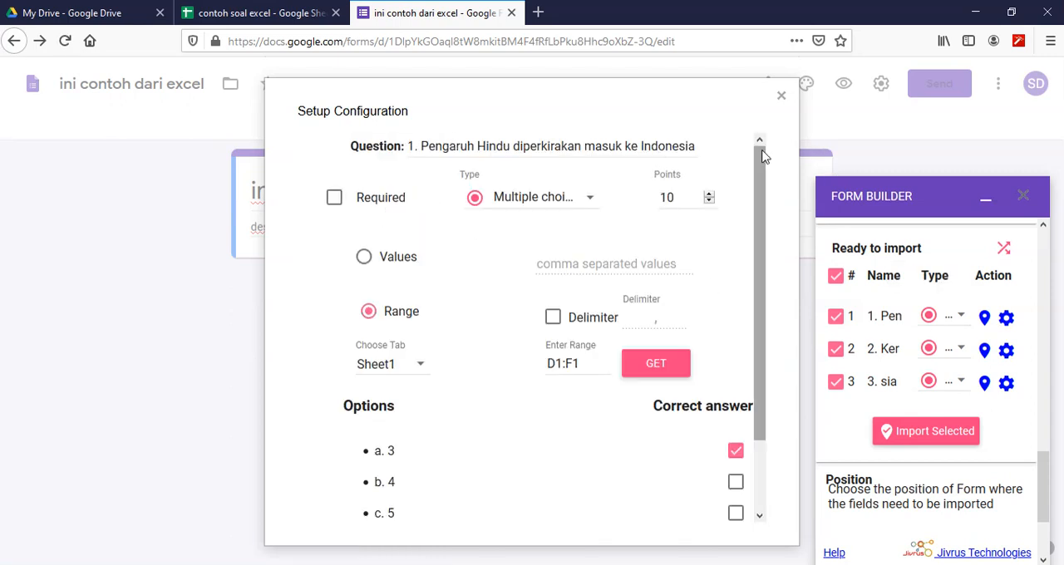
scroll(763, 154, "down", 1)
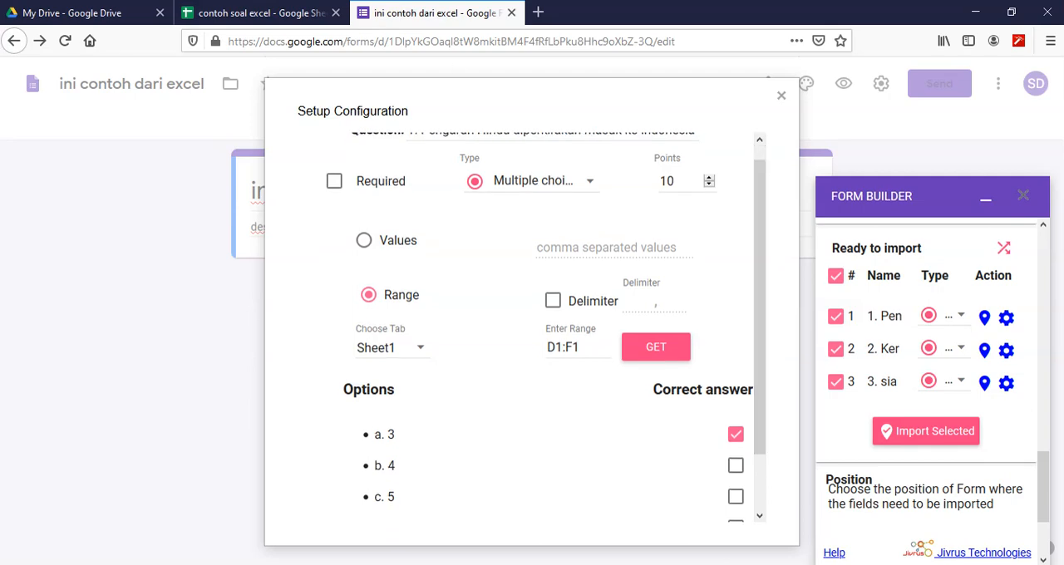
left_click(273, 15)
left_click(730, 183)
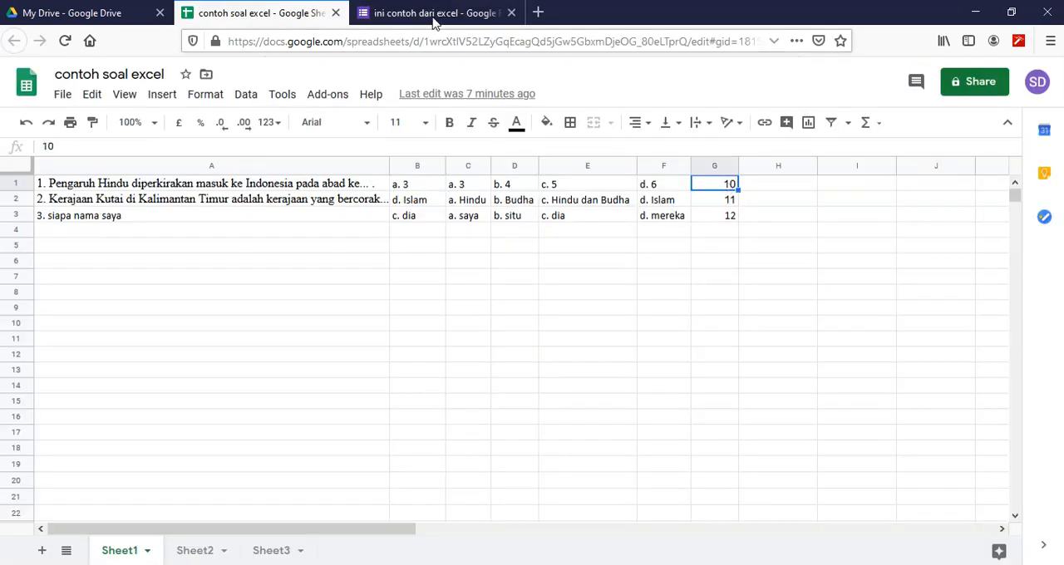
left_click(428, 13)
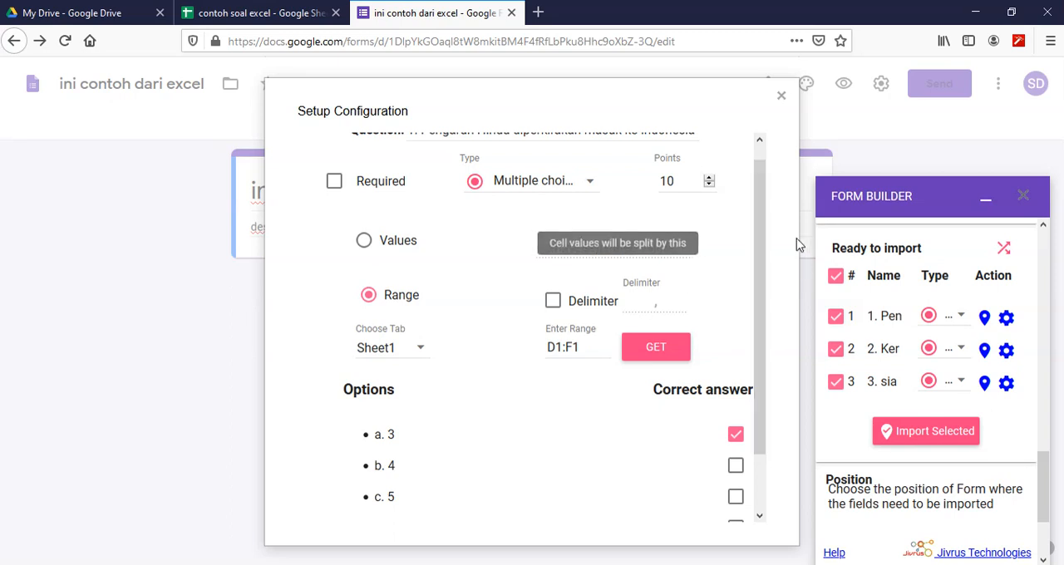
left_click_drag(765, 205, 767, 260)
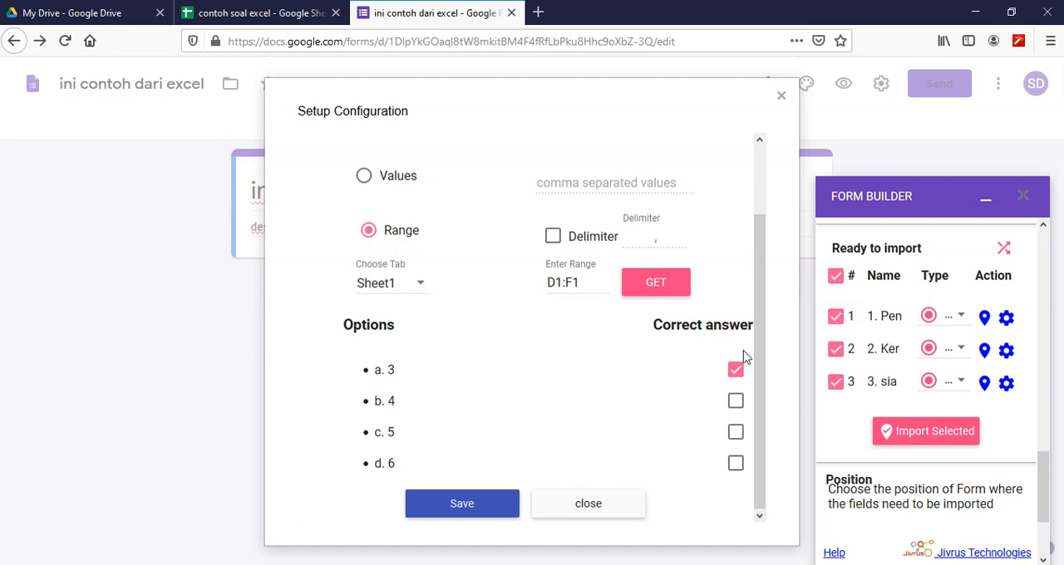
left_click(278, 13)
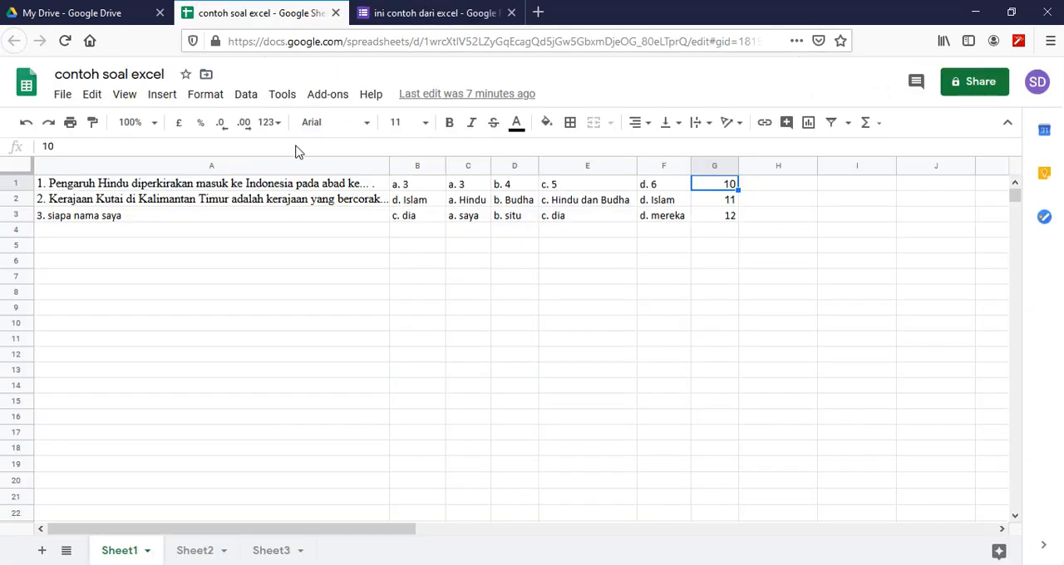
left_click(406, 188)
left_click(433, 13)
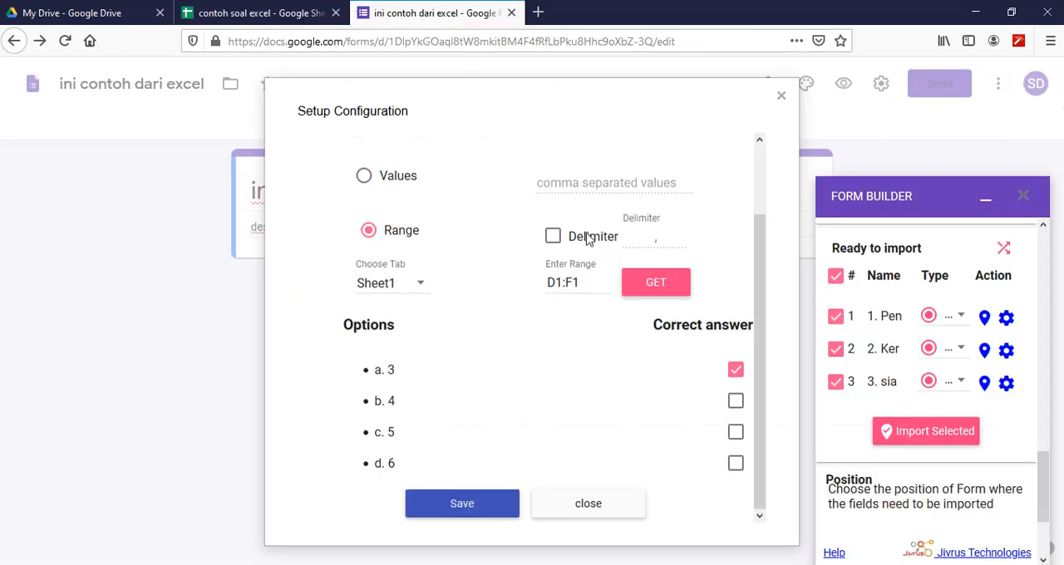
left_click(469, 506)
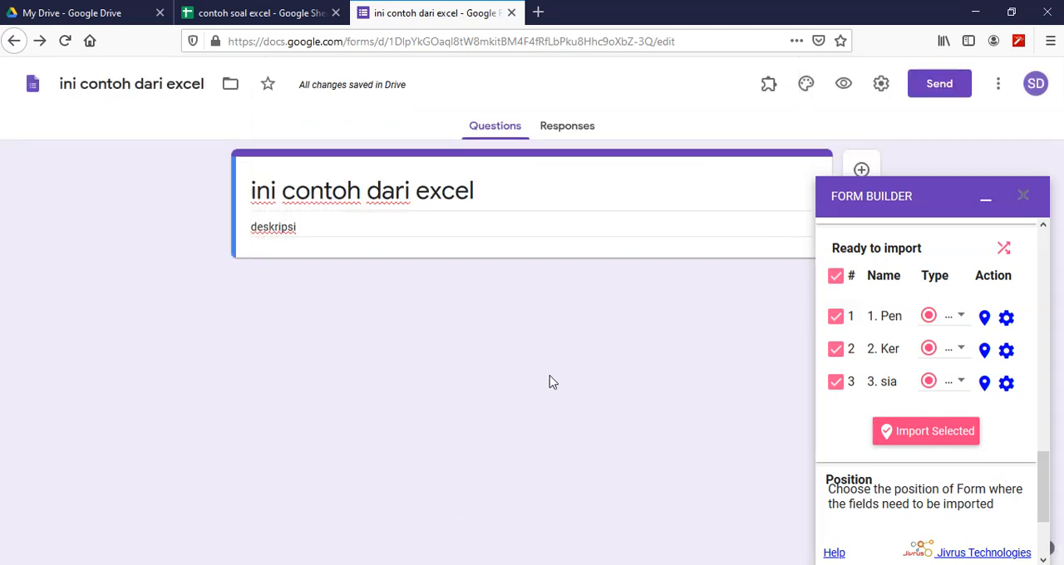
- Make question 1 required in its setup configuration, and import the three selected questions into the form
left_click(1007, 320)
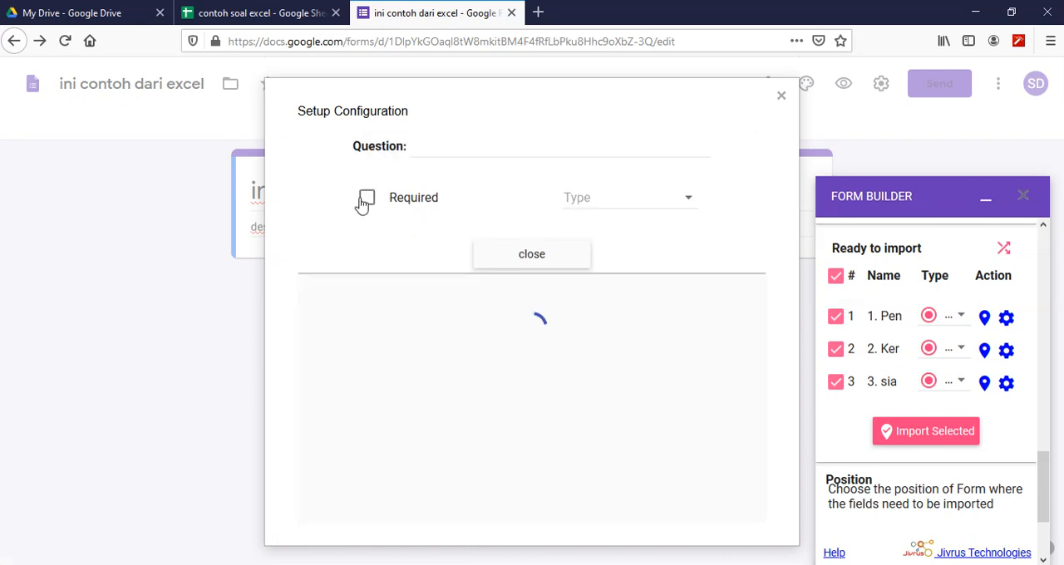
left_click(333, 202)
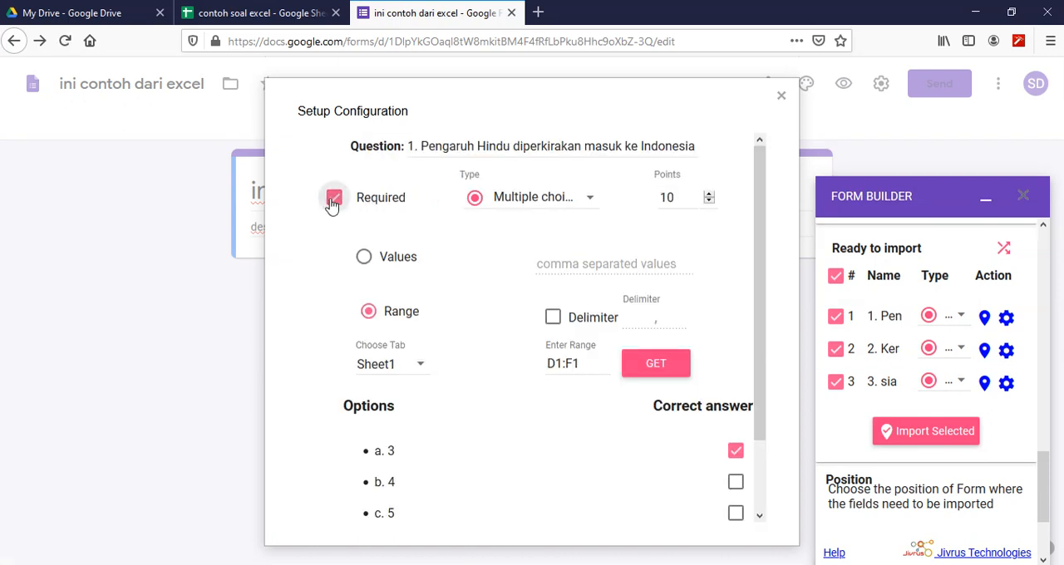
left_click_drag(762, 280, 765, 371)
left_click(440, 509)
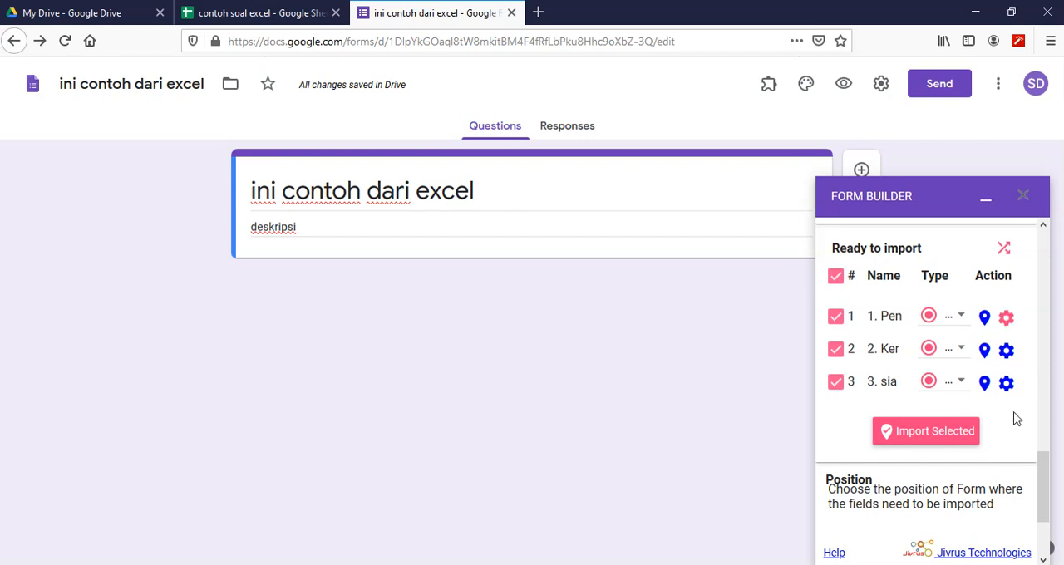
left_click(934, 438)
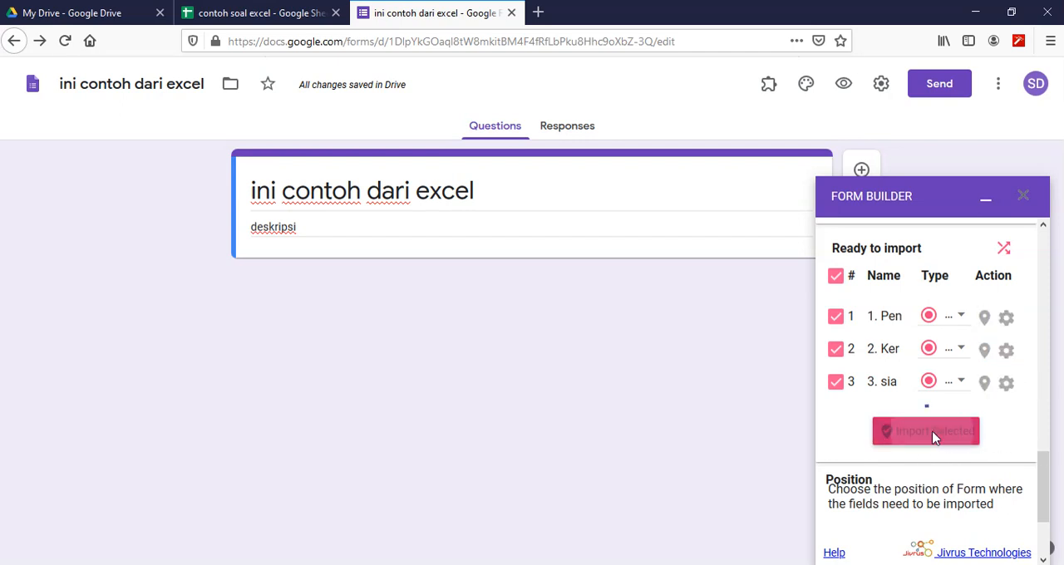
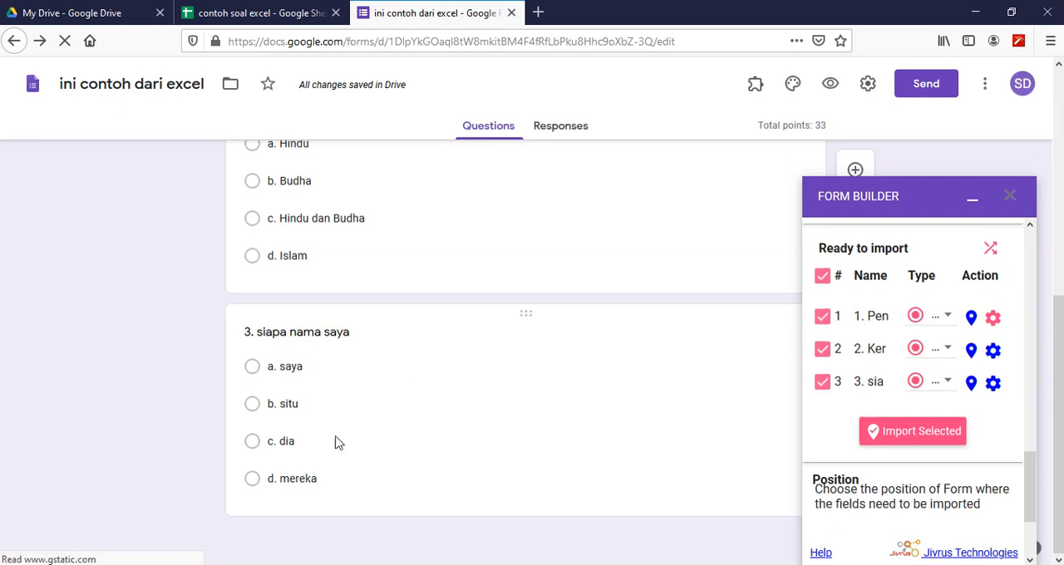
- Compare question 3's answer key and points in the form with its row in Sheet1 of "contoh soal excel"
left_click(233, 15)
left_click(79, 219)
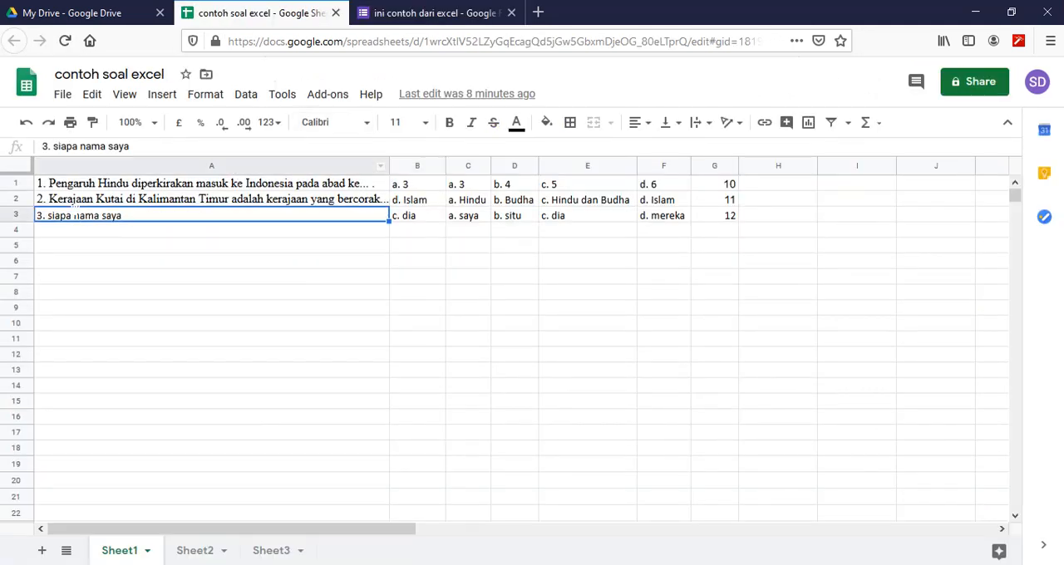
left_click(404, 223)
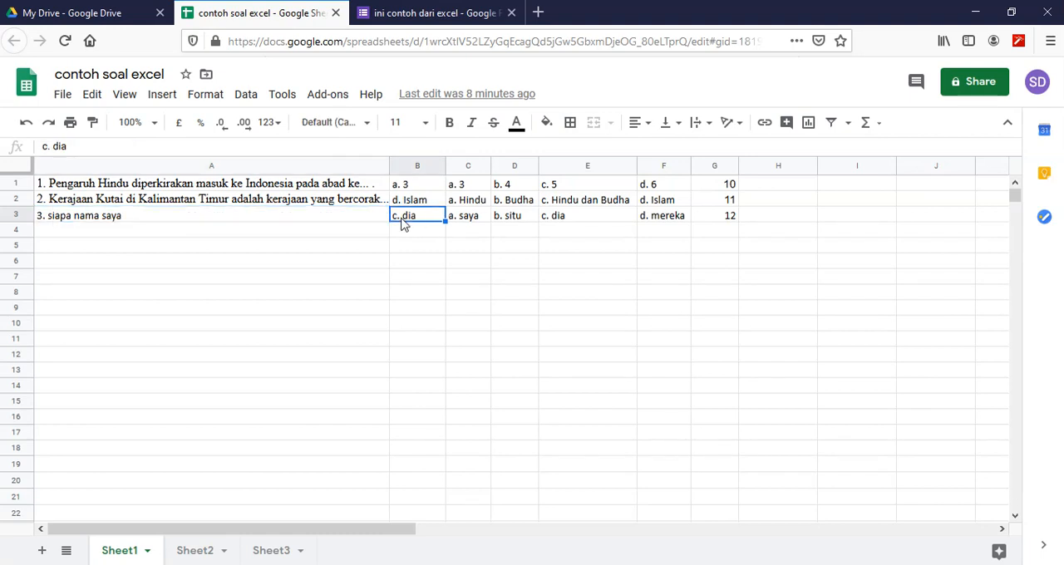
left_click(709, 218)
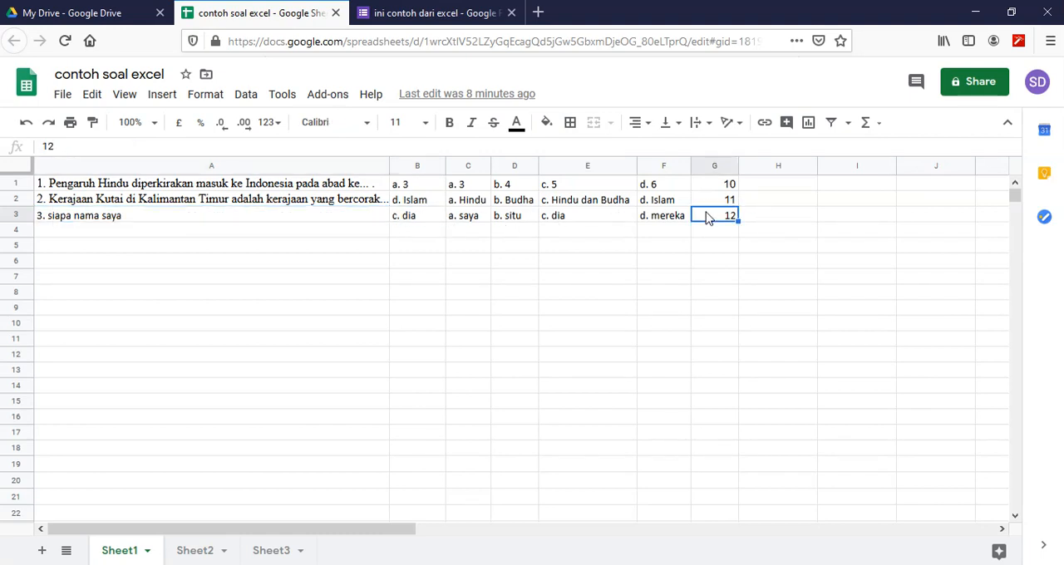
left_click(422, 12)
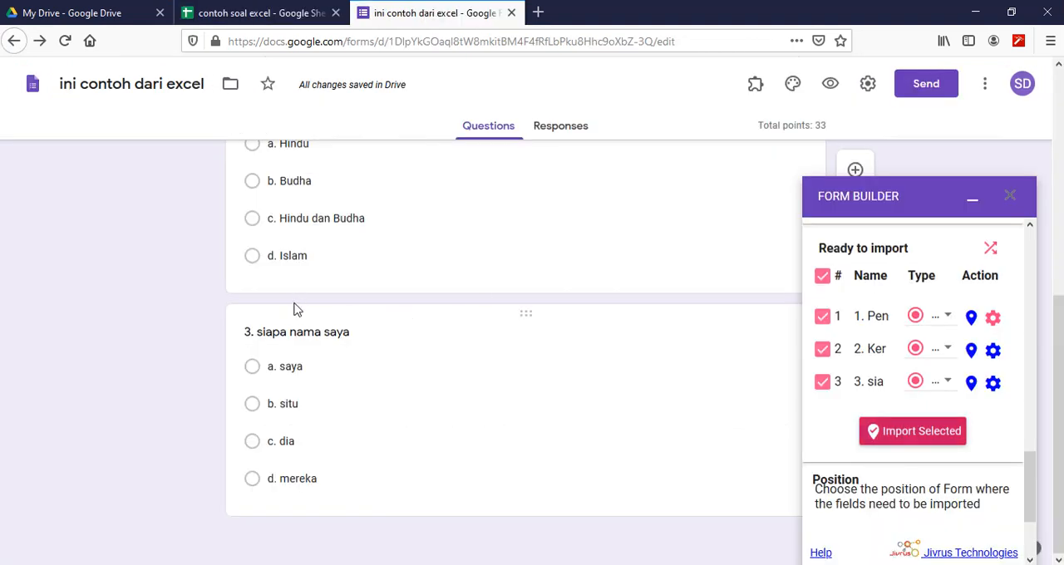
left_click(307, 337)
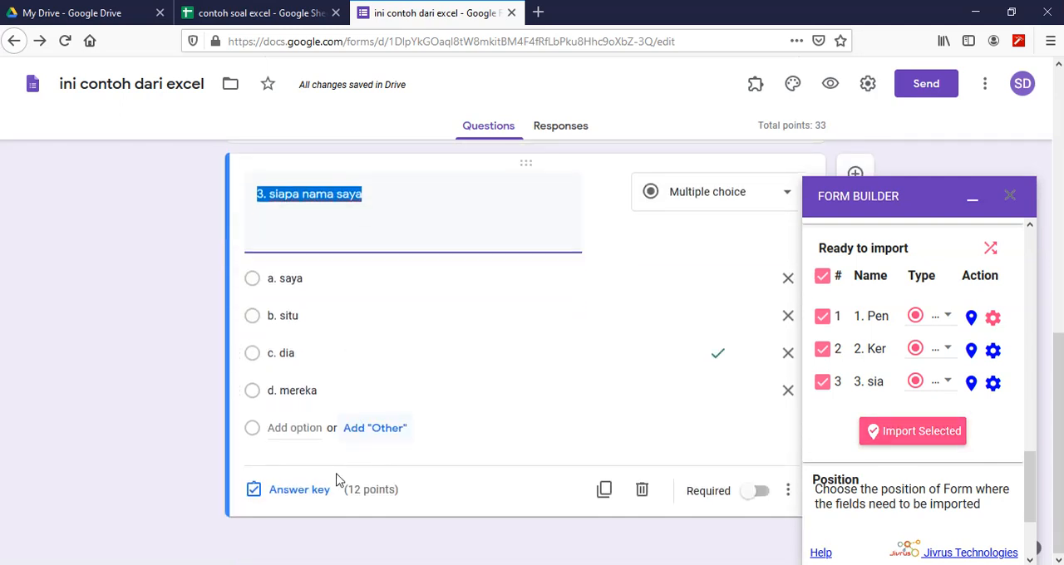
left_click(293, 491)
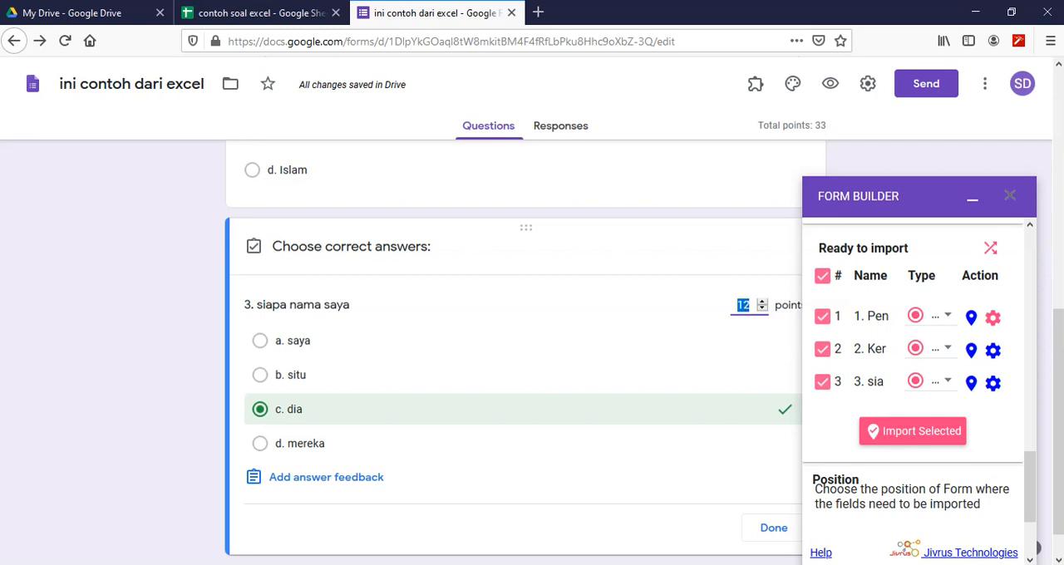
left_click(776, 531)
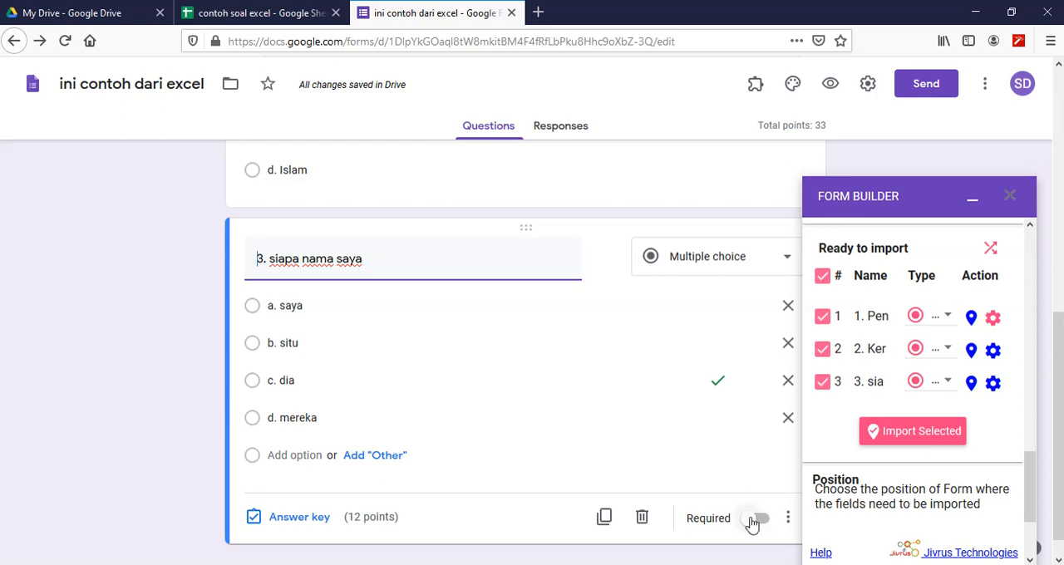
- Make question 3 "siapa nama saya" required, and close the Form Builder add-on
left_click(755, 519)
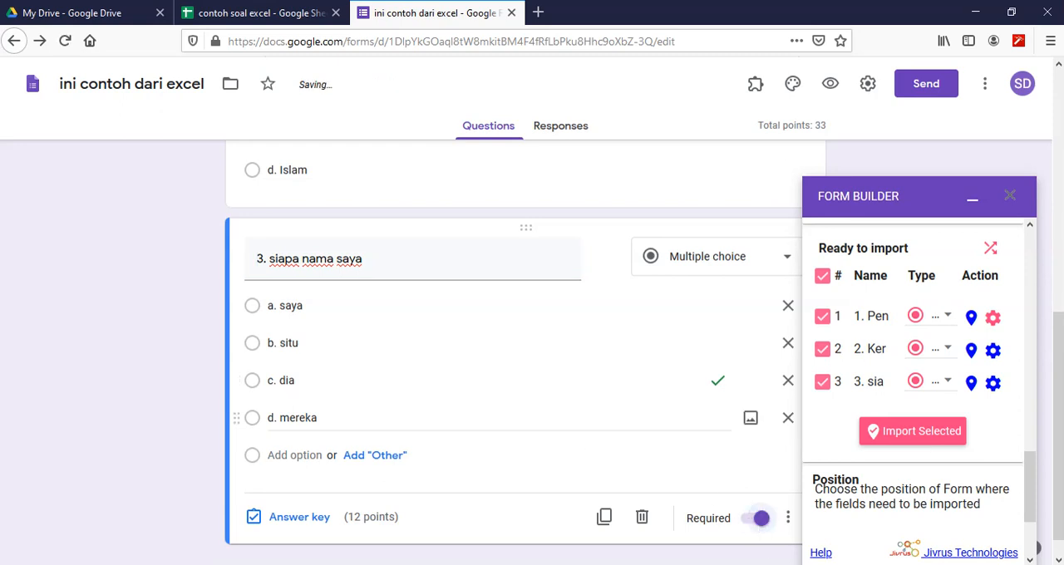
scroll(474, 416, "down", 1)
scroll(471, 416, "up", 7)
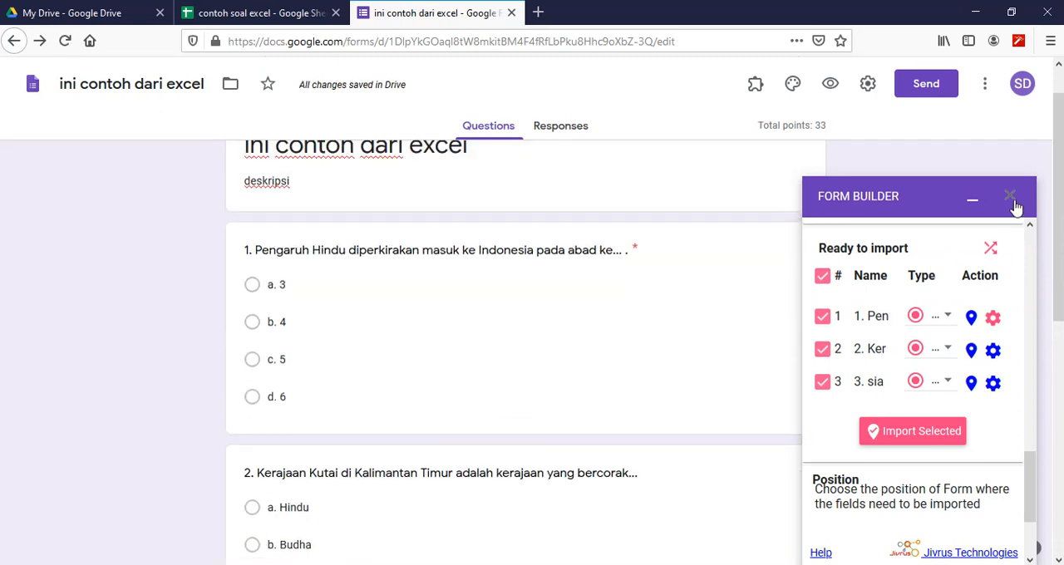
left_click(1010, 197)
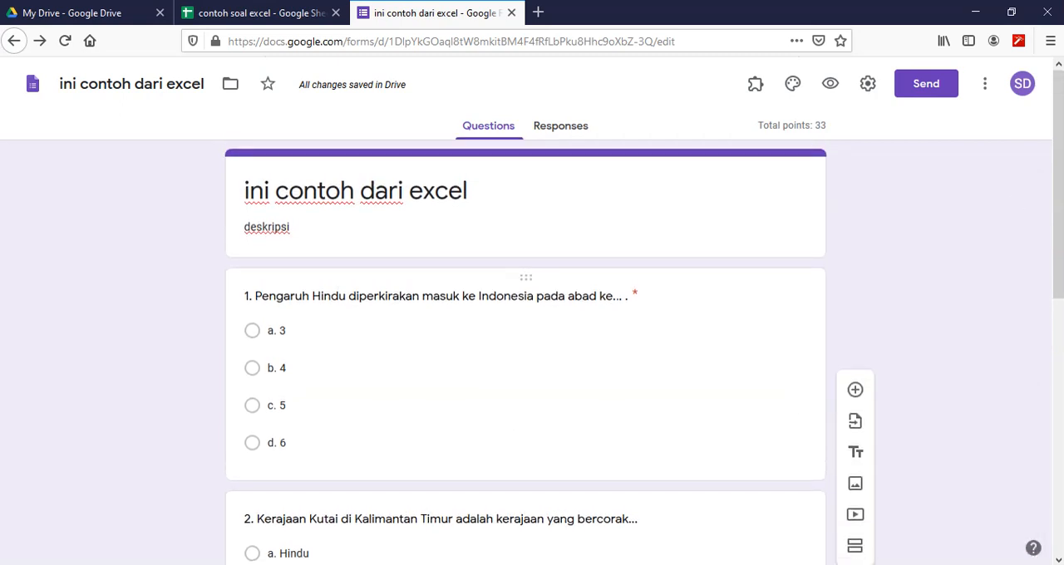
- Add a short-answer question titled "Nama" directly below question 1
left_click(394, 296)
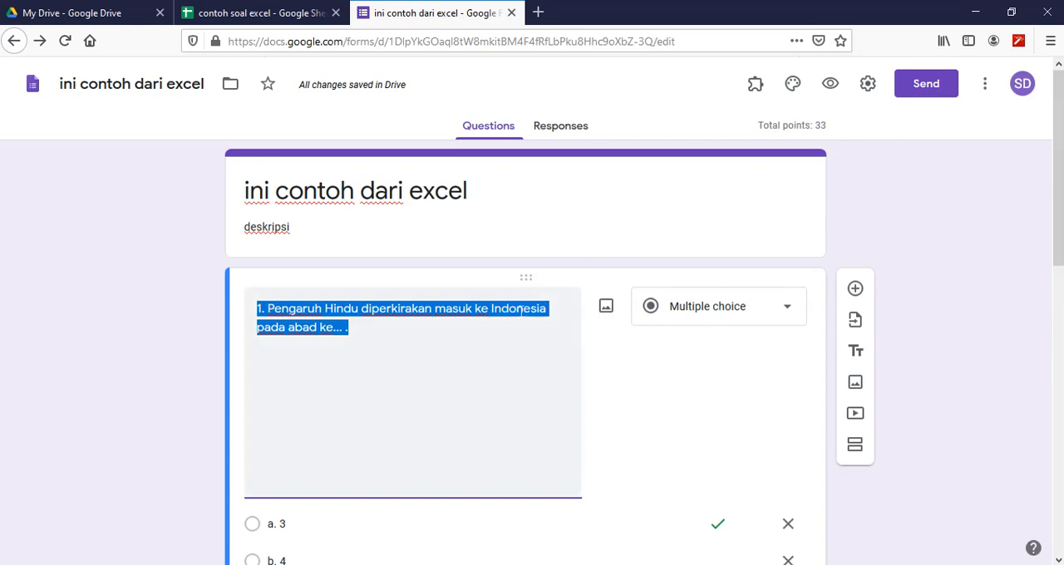
left_click(467, 309)
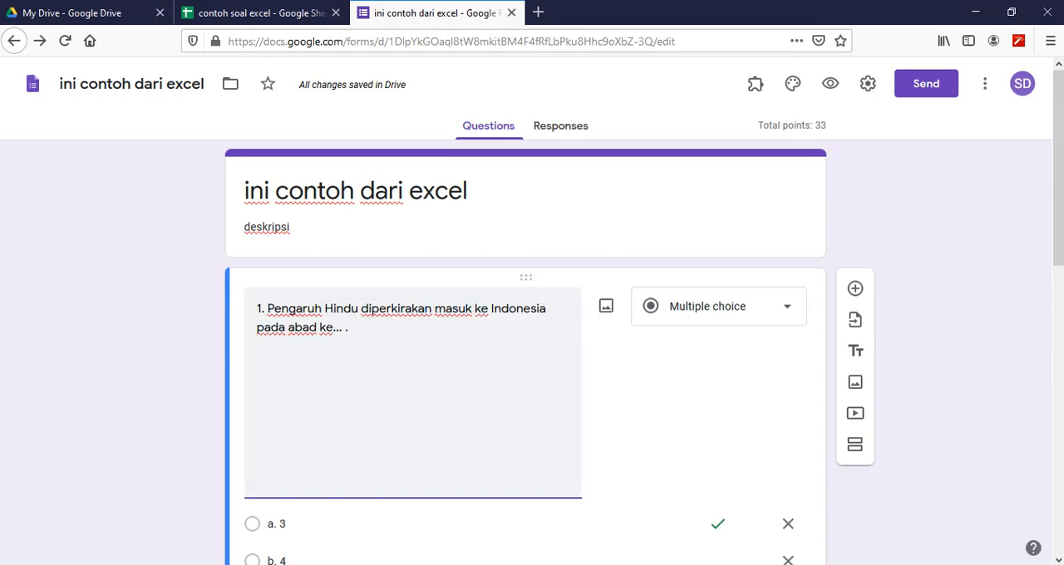
left_click(856, 289)
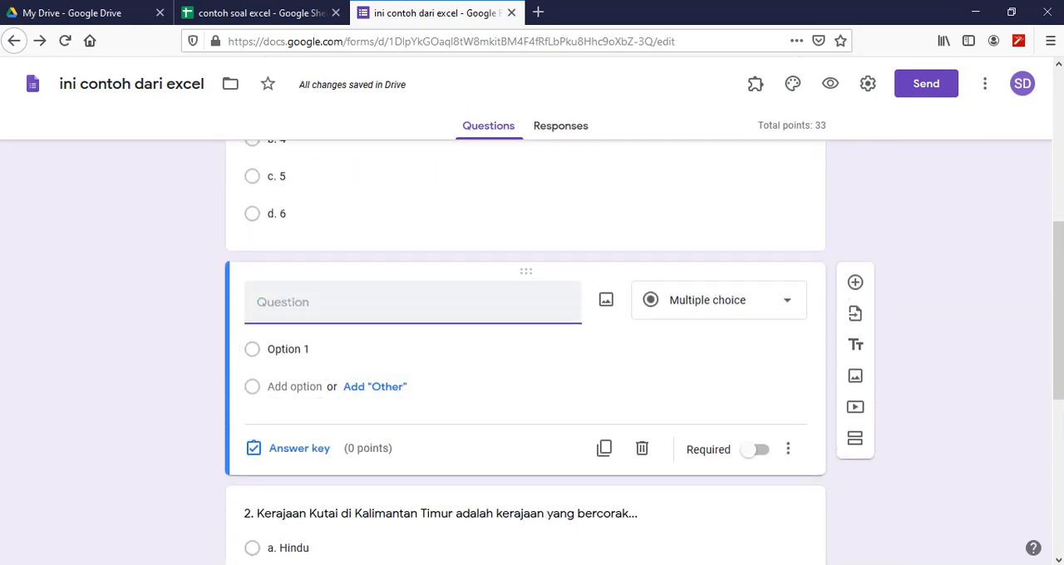
type("Nama")
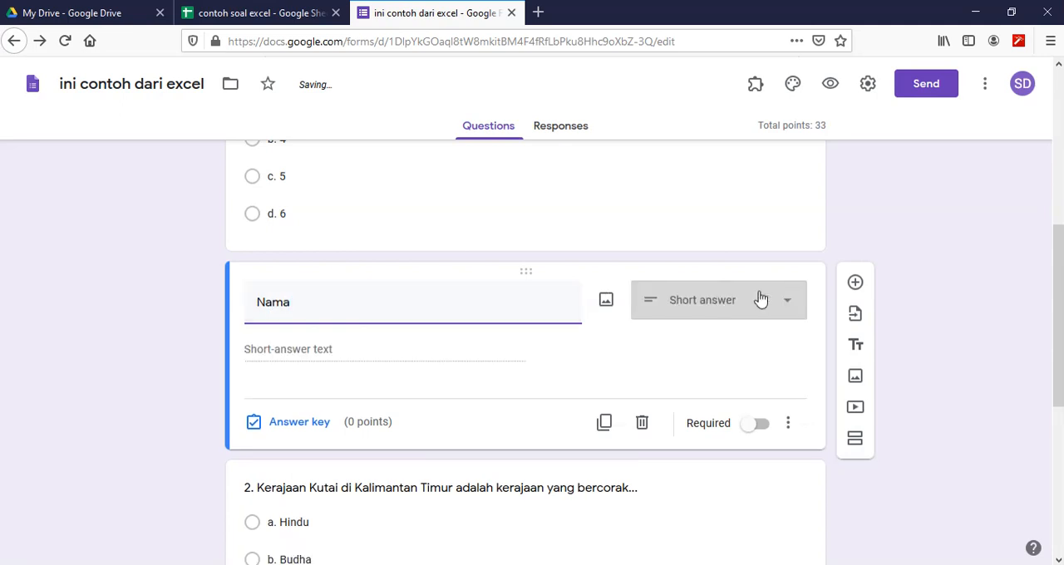
- Add a drop-down question titled "Kelas" below "Nama", with the options 1A and 2D
left_click(857, 283)
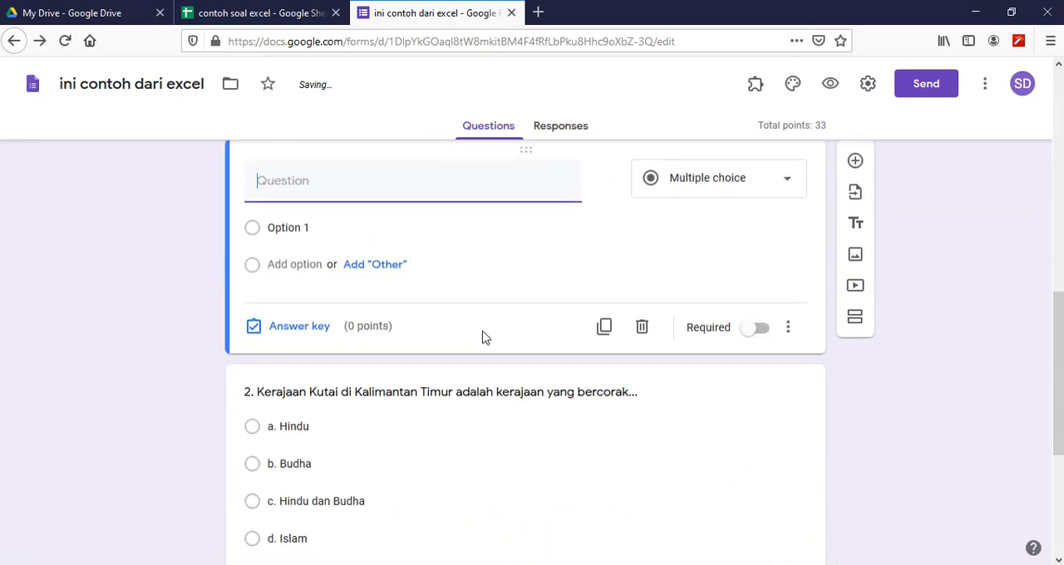
type("Kelas")
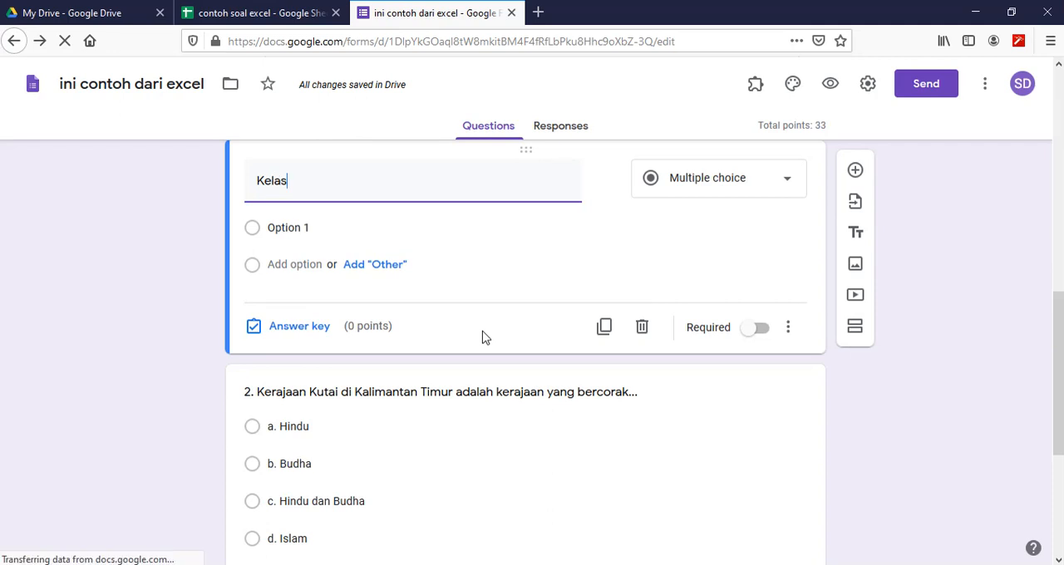
left_click(728, 183)
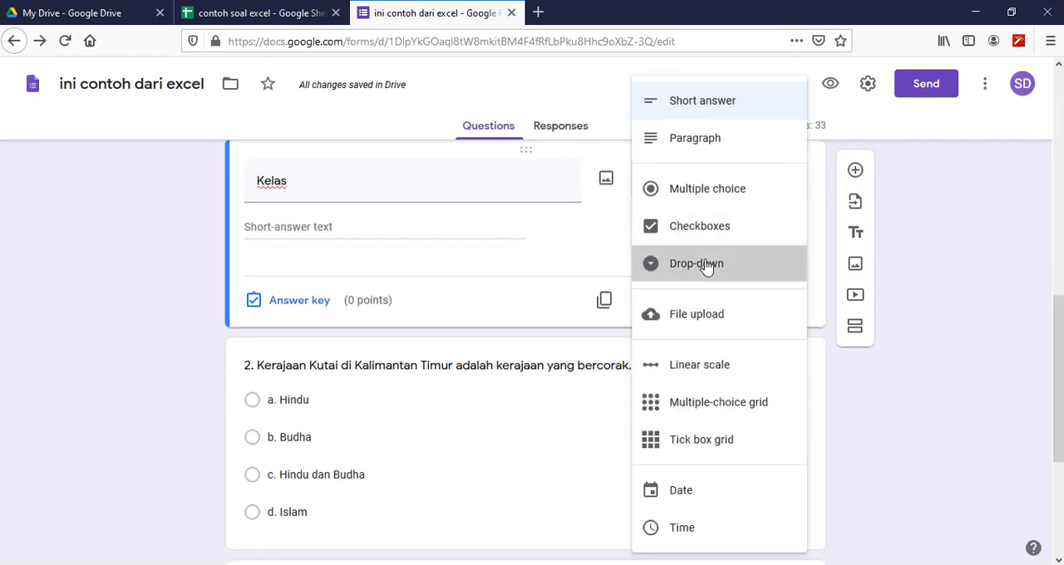
left_click(708, 266)
left_click(283, 227)
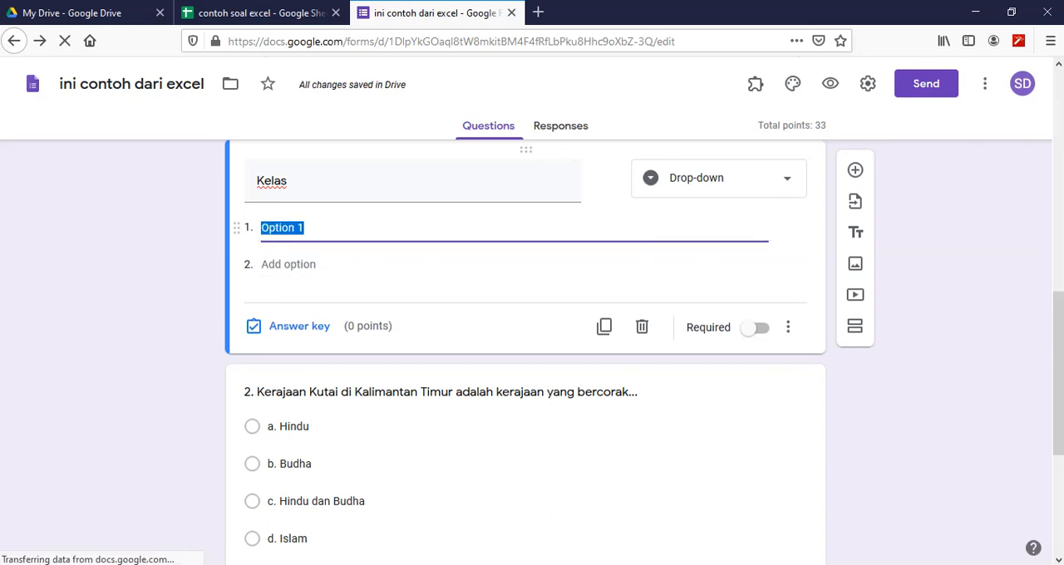
type("1")
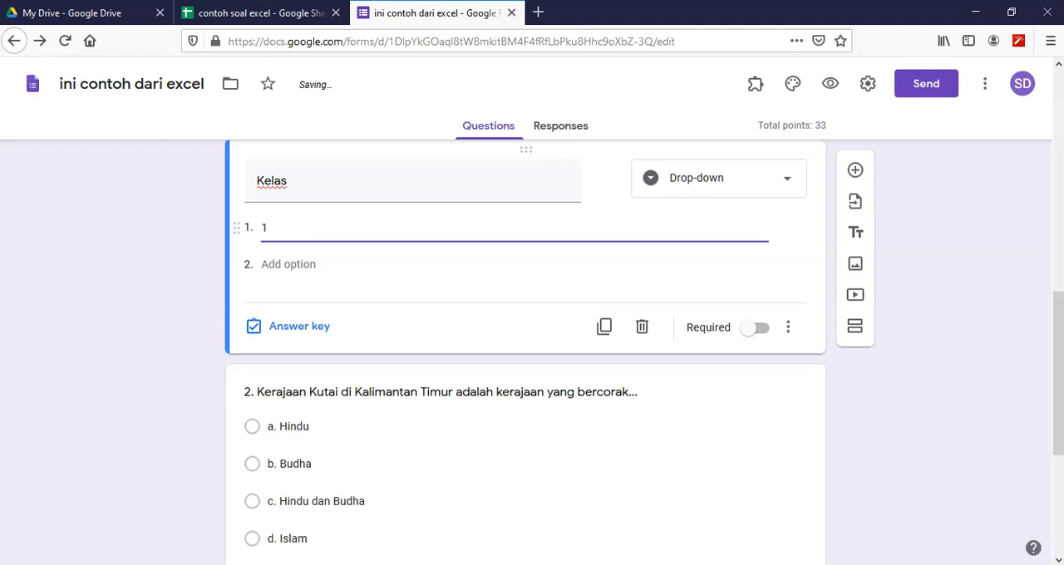
type("A")
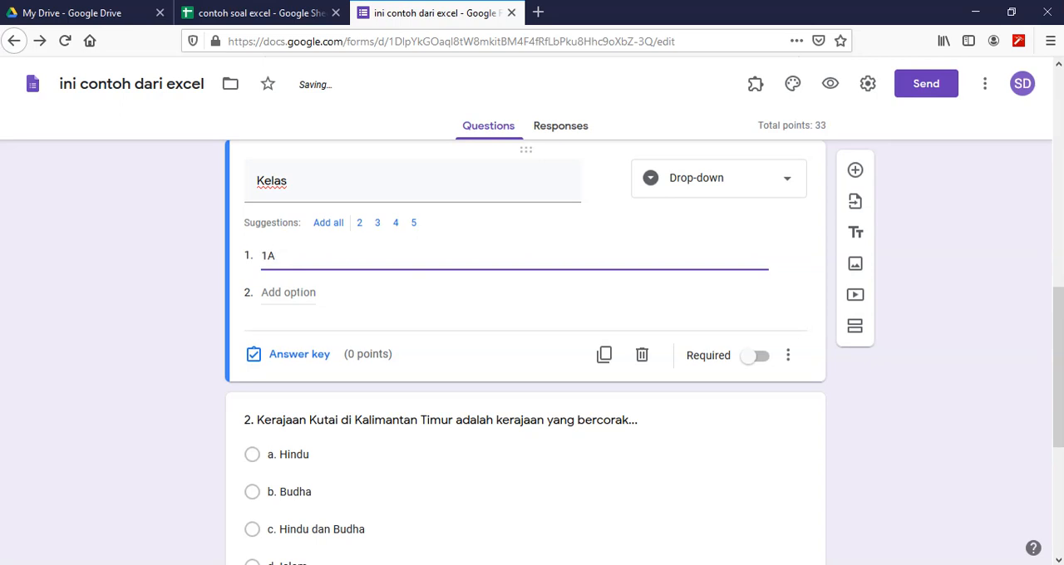
key("Return")
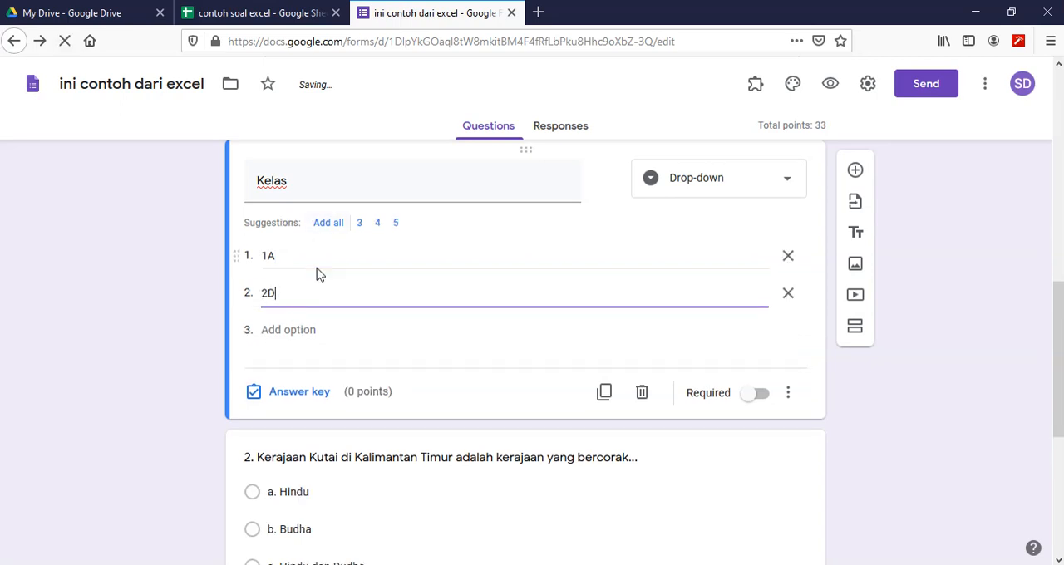
left_click(1019, 209)
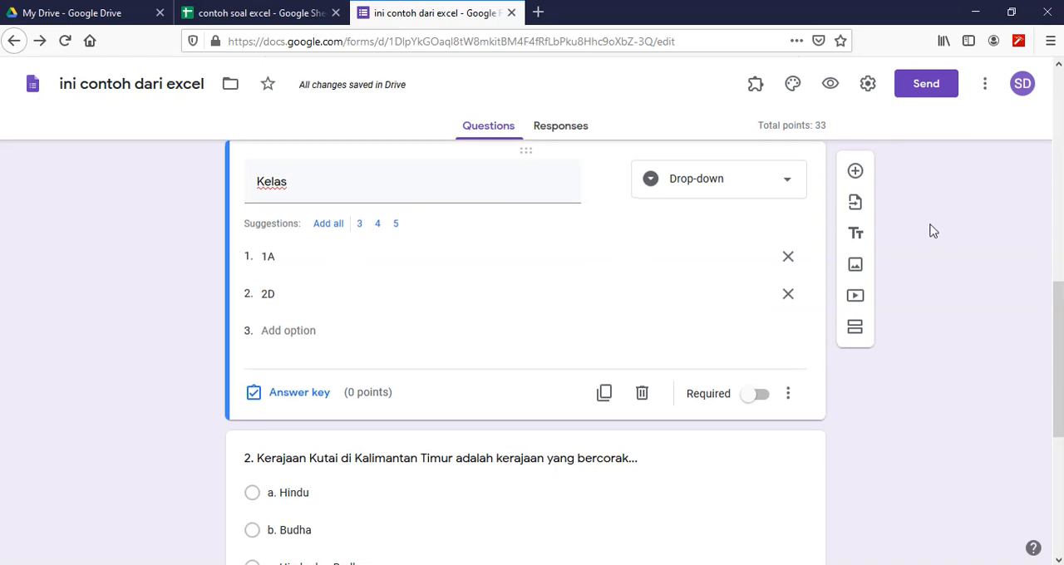
- Move question 1 below "Kelas" so that "Nama" and "Kelas" come first in the form
scroll(928, 230, "up", 5)
scroll(545, 283, "up", 2)
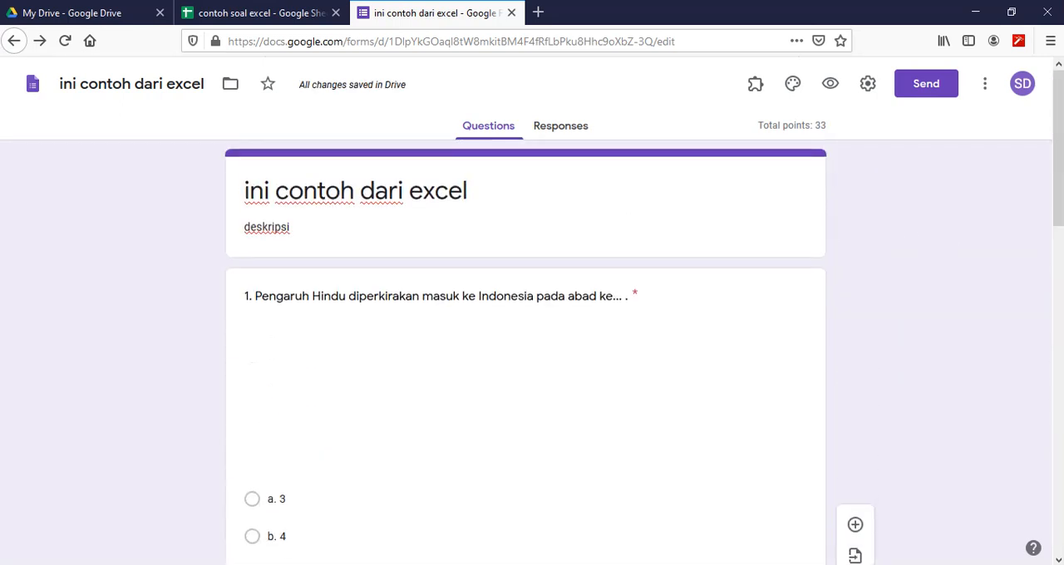
mouse_move(527, 281)
left_mouse_down()
mouse_move(527, 530)
mouse_move(549, 463)
mouse_move(535, 255)
mouse_move(530, 277)
left_mouse_up()
scroll(508, 309, "down", 3)
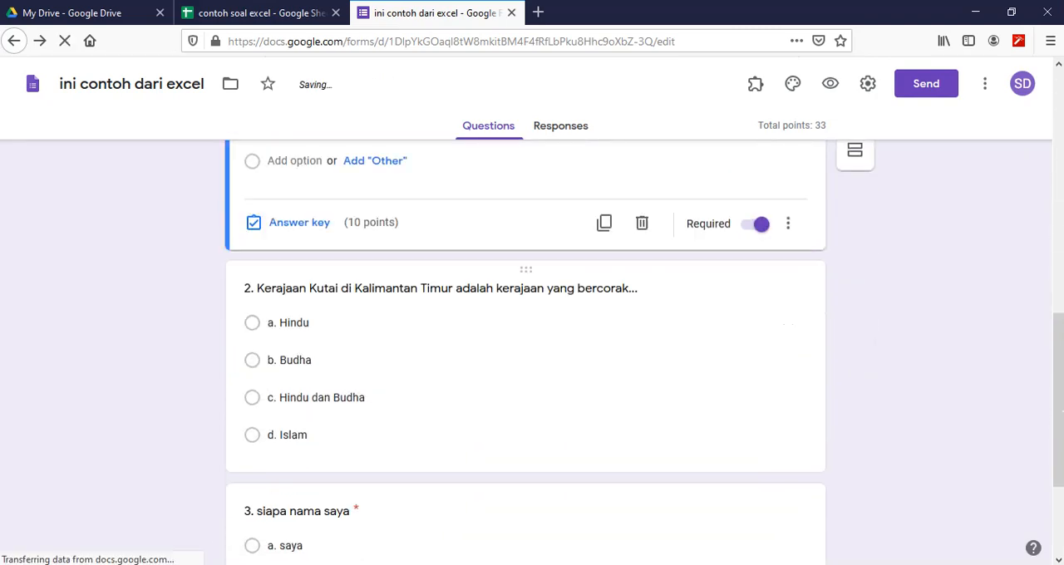
scroll(486, 346, "up", 8)
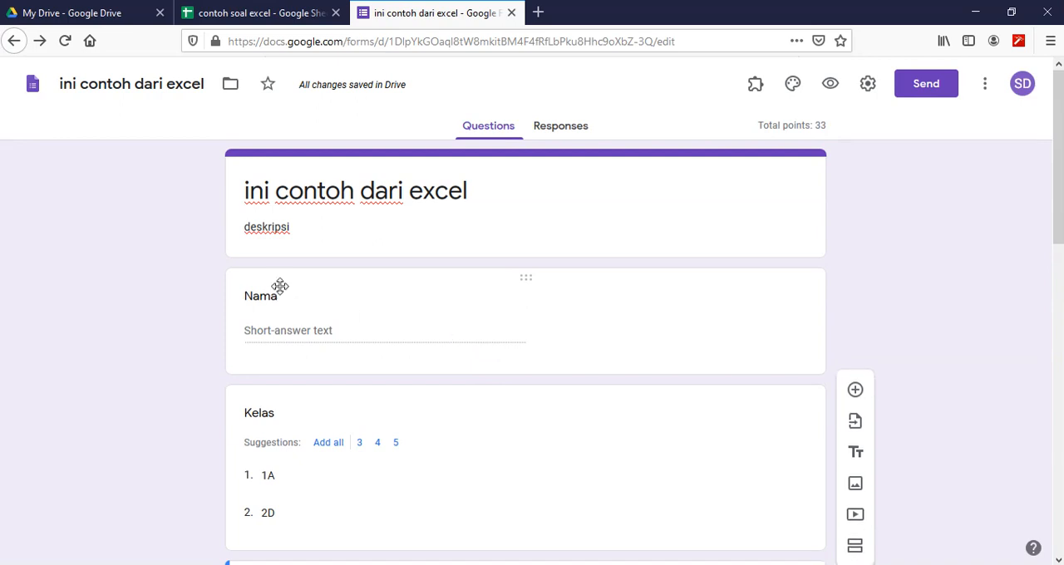
scroll(316, 420, "down", 2)
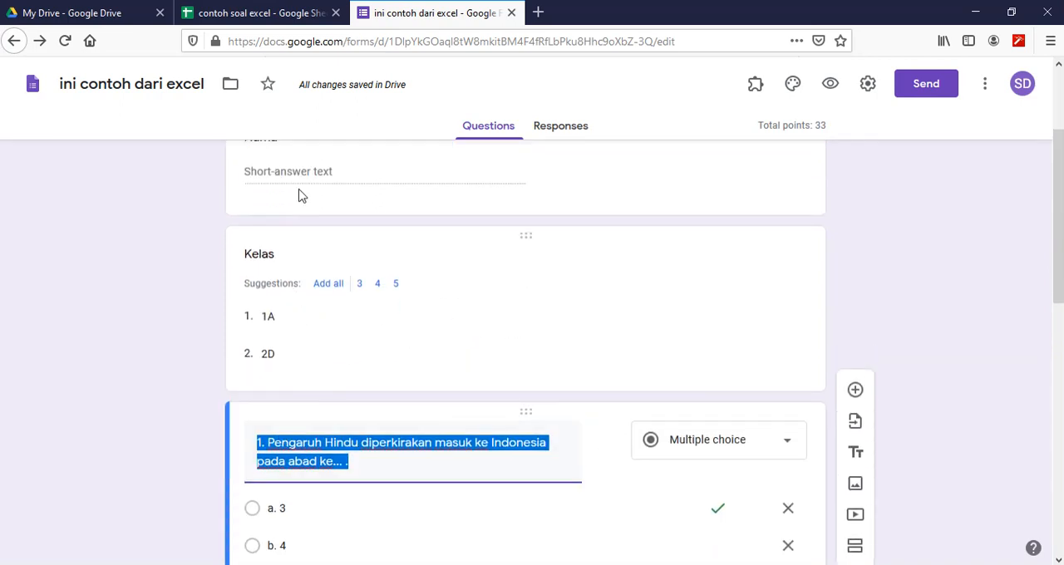
scroll(307, 186, "up", 2)
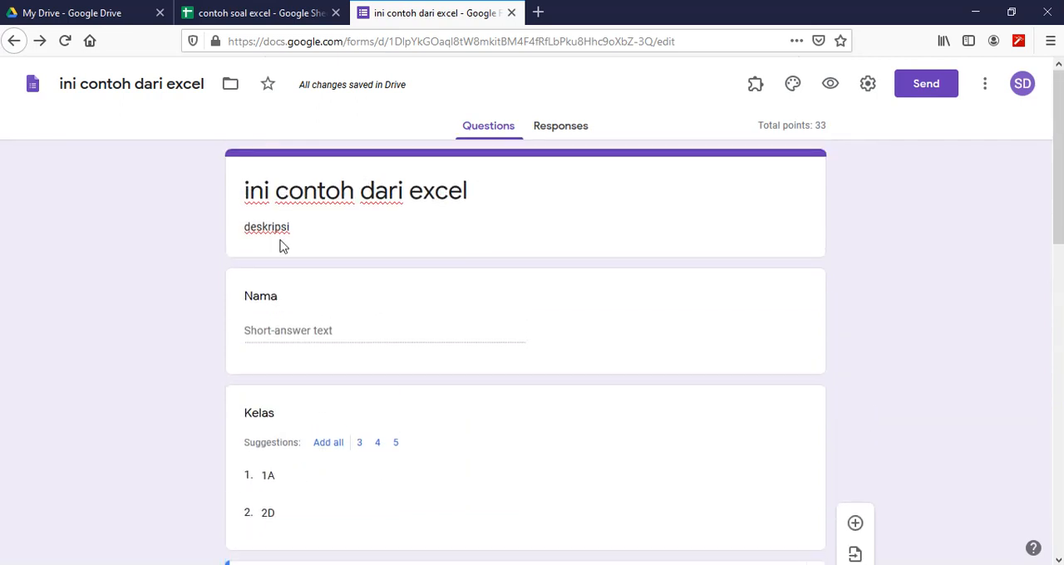
- Make the "Nama" question required, and check the points in its answer key
left_click(279, 298)
left_click(759, 433)
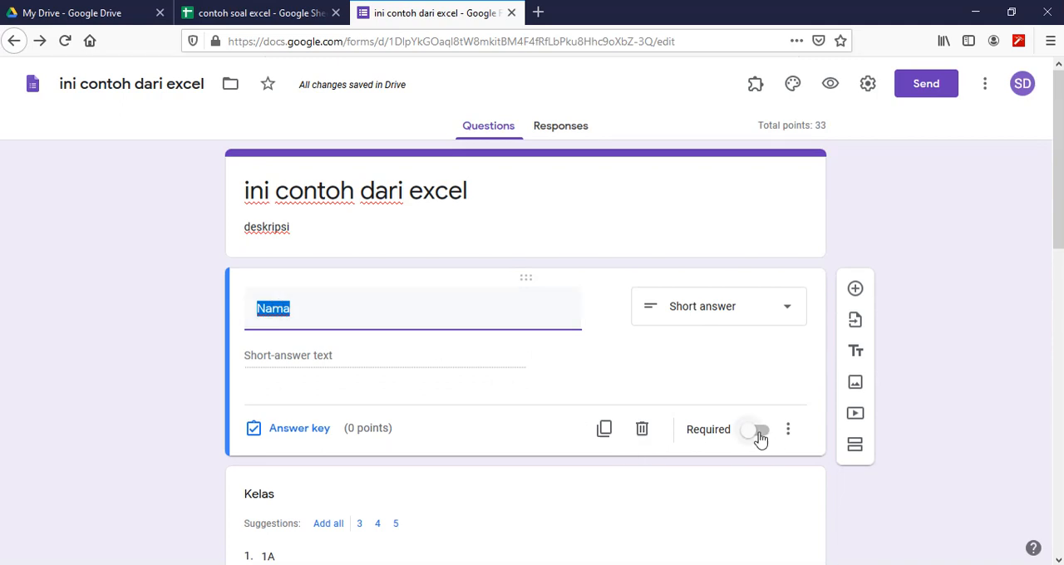
left_click(298, 430)
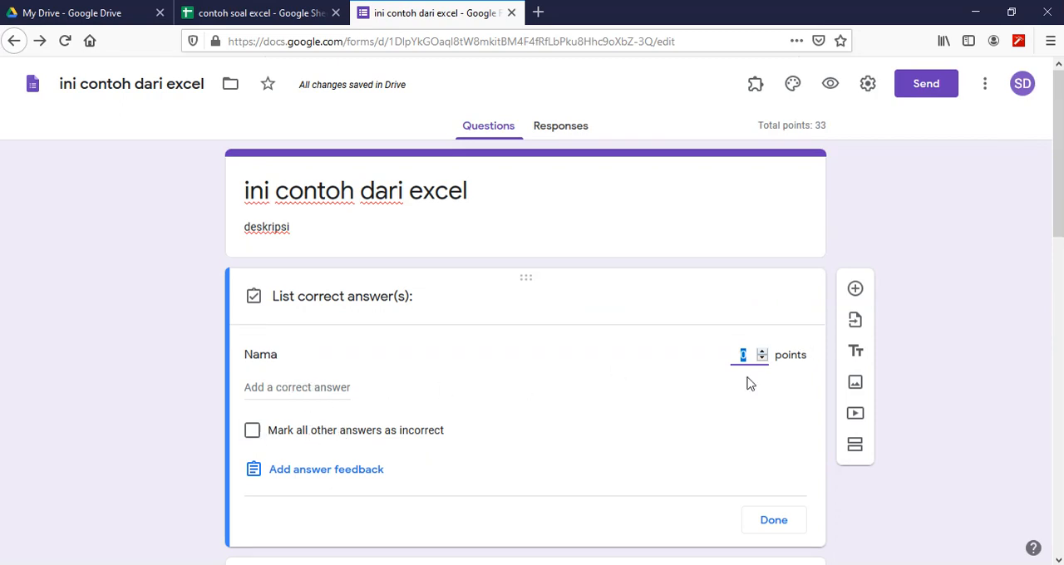
left_click(775, 522)
- Review the questions in the form editor, preview the form, and check the choices offered by the "Kelas" drop-down
scroll(445, 370, "down", 2)
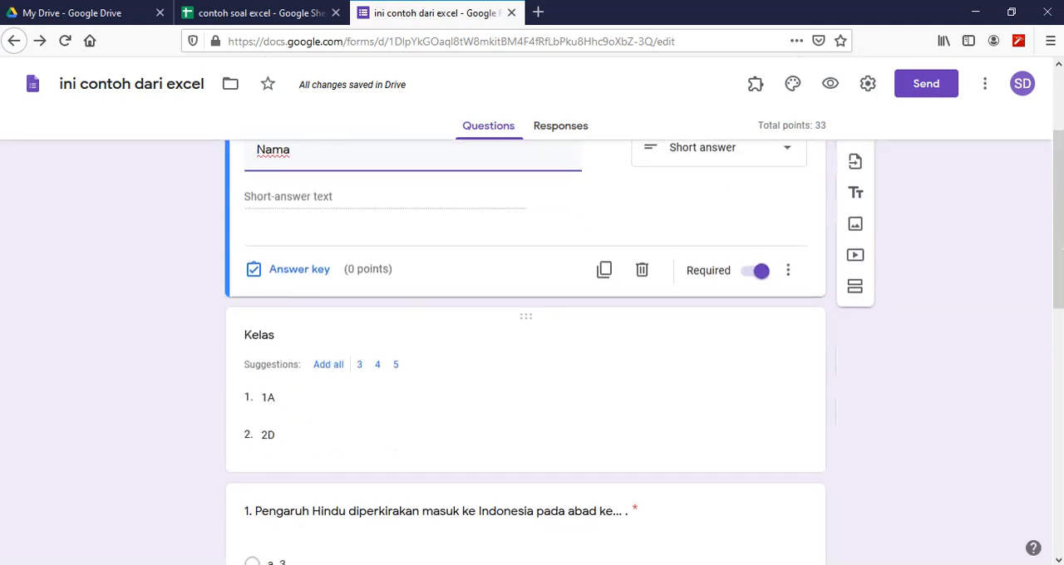
scroll(299, 412, "down", 3)
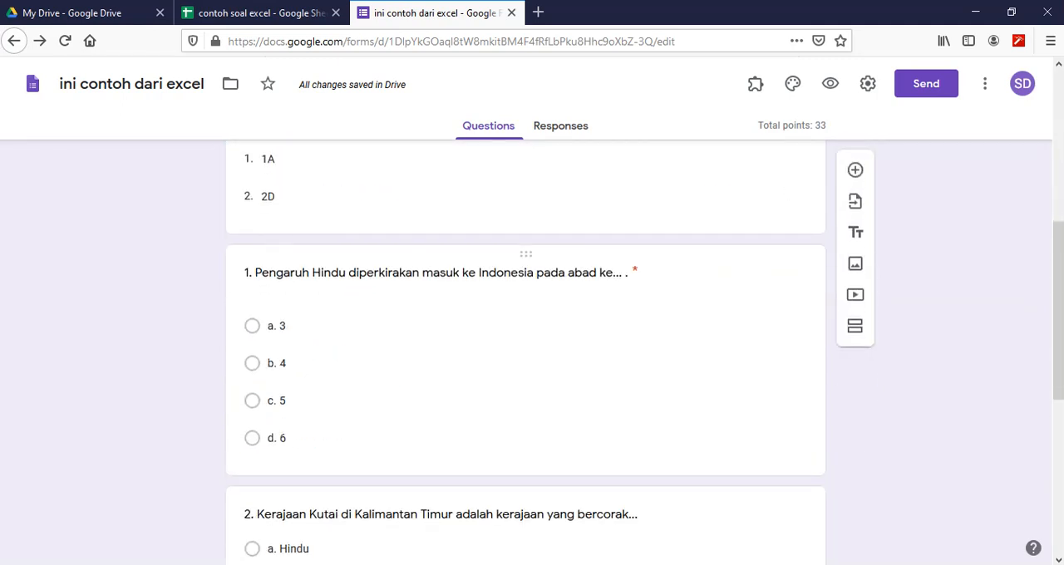
left_click(505, 333)
scroll(506, 333, "down", 3)
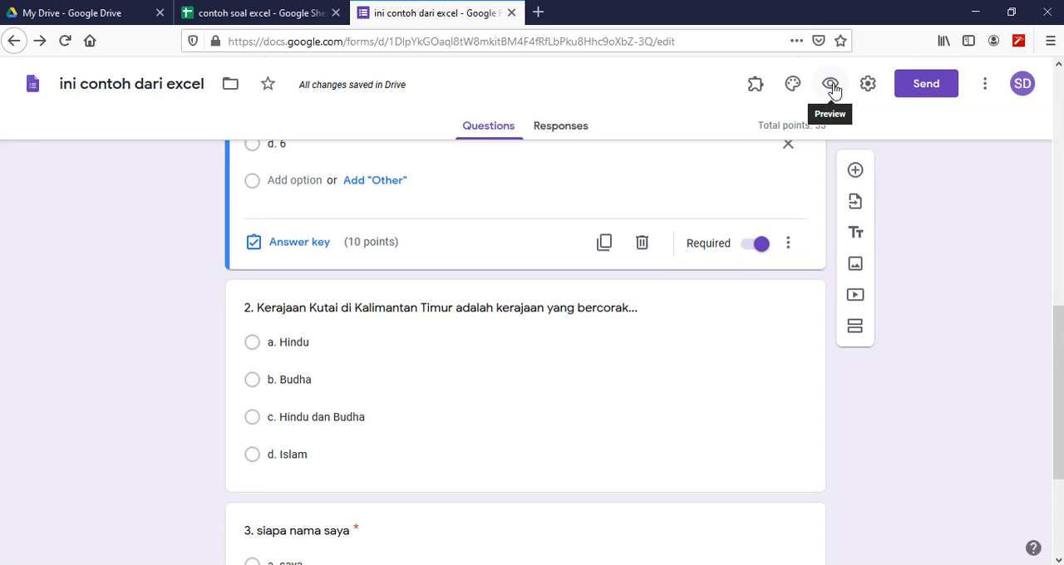
left_click(832, 87)
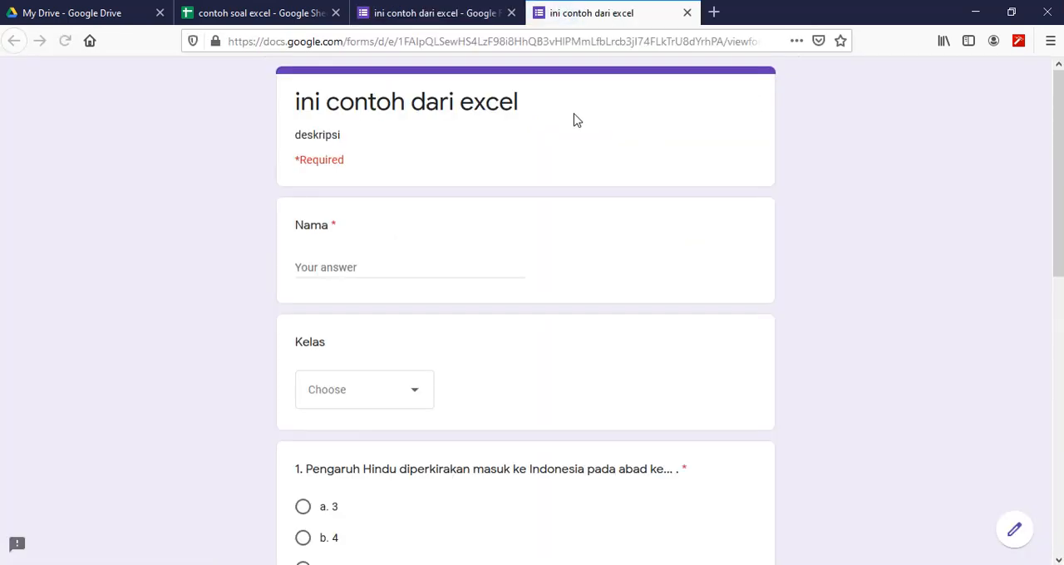
scroll(195, 259, "down", 3)
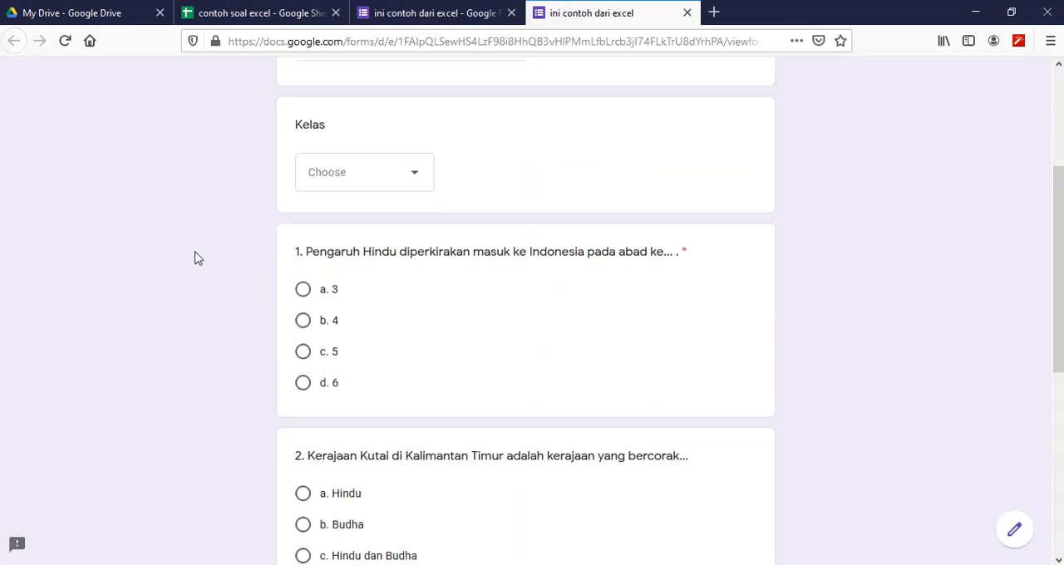
left_click(415, 152)
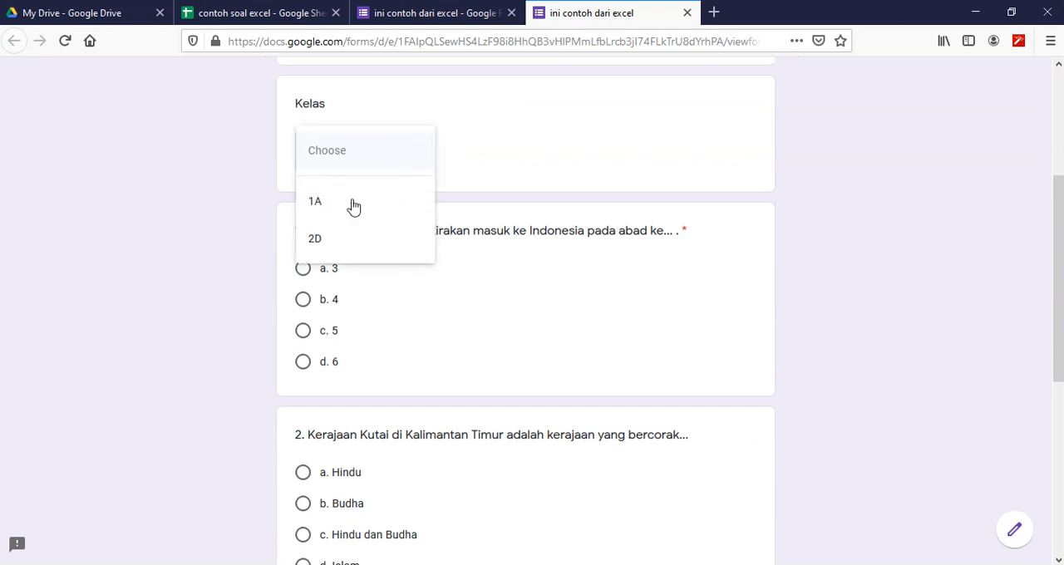
- Answer the previewed quiz with "a. 3" for question 1, "c. Hindu dan Budha" for question 2 and "d. mereka" for question 3
scroll(231, 264, "down", 1)
scroll(232, 263, "down", 2)
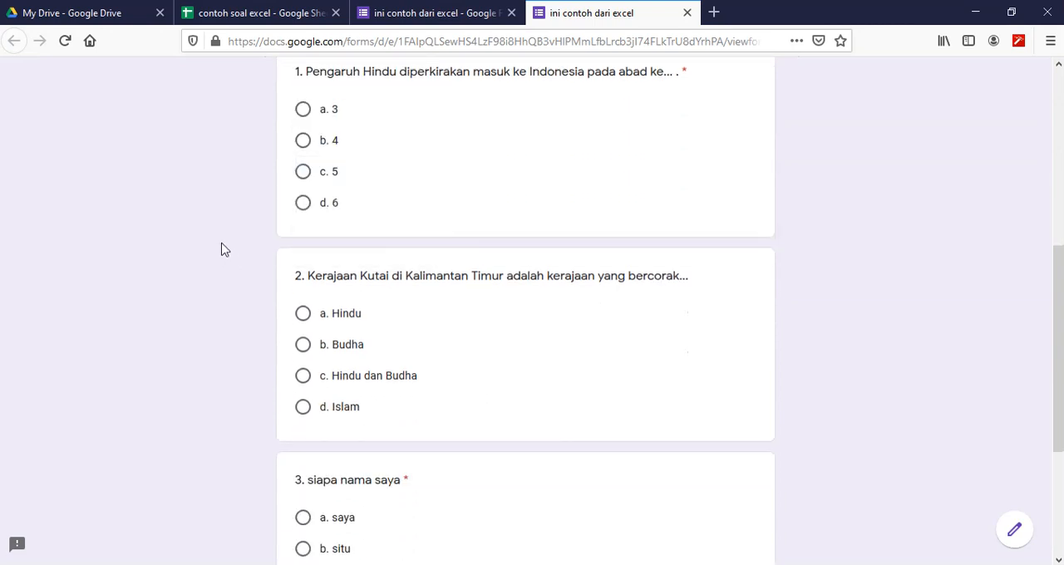
left_click(303, 316)
left_click(303, 379)
scroll(462, 276, "down", 3)
left_click(304, 382)
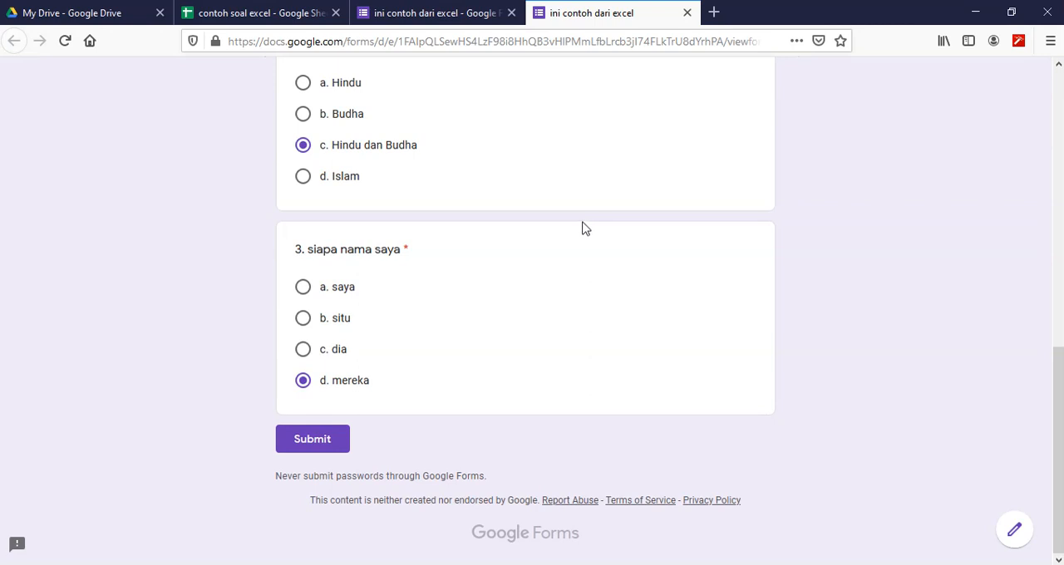
- Return to the editor of "ini contoh dari excel" and show the add-ons available for the form
left_click(416, 15)
scroll(718, 156, "up", 10)
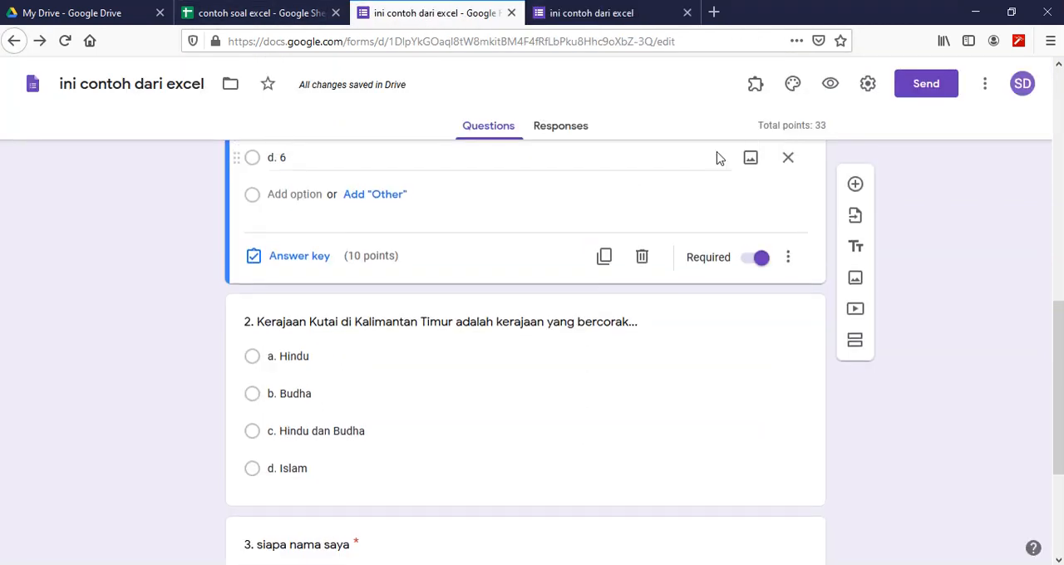
left_click(757, 87)
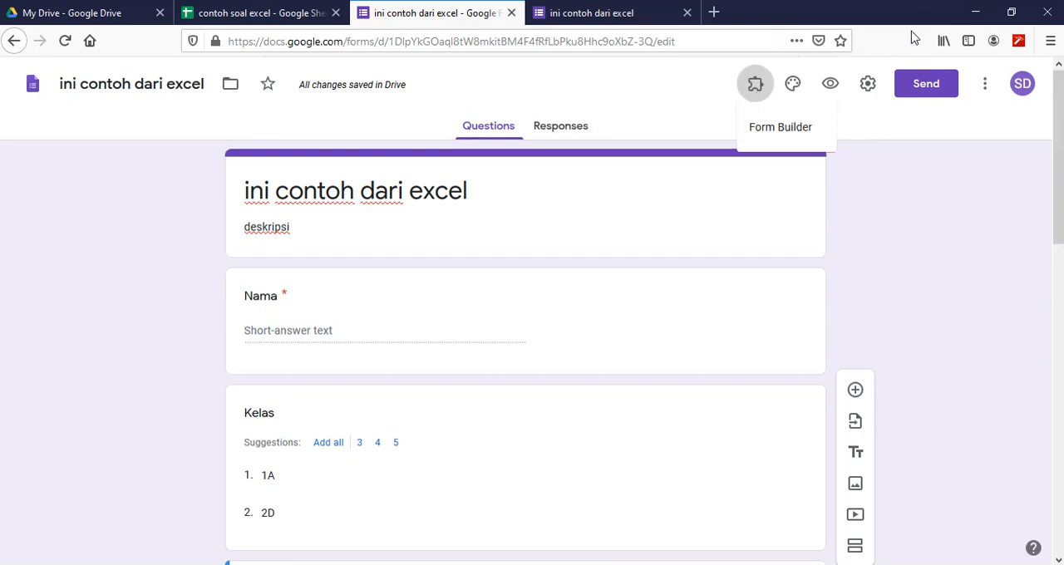
- Minimize the browser and the File Explorer window to reveal the desktop
left_click(975, 12)
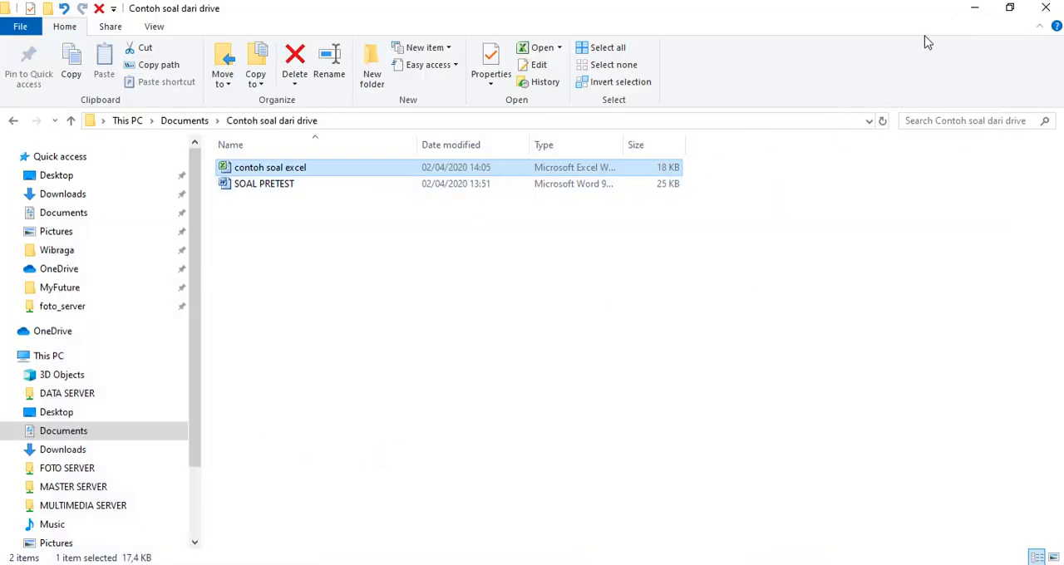
left_click(971, 10)
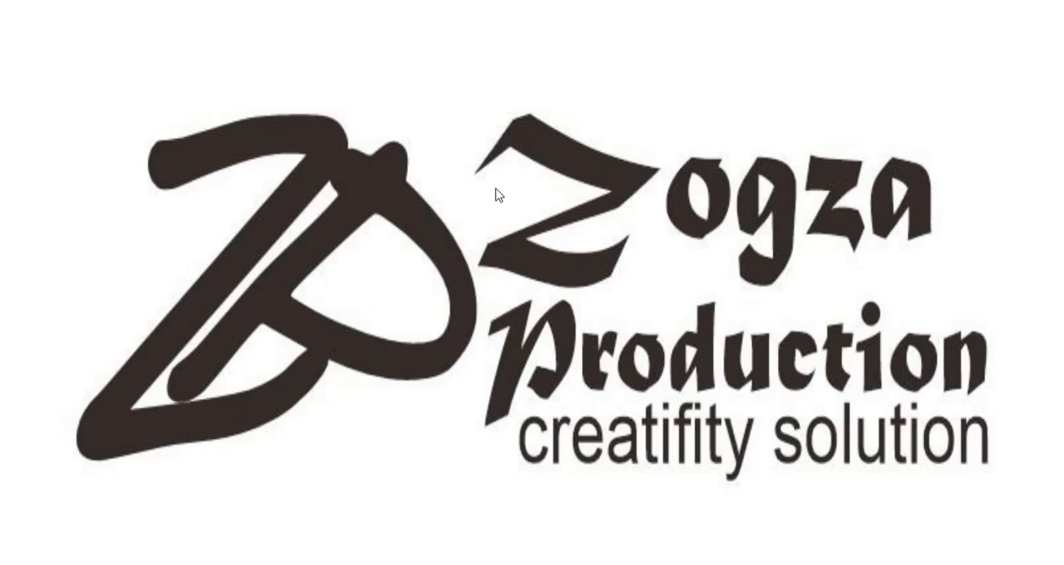